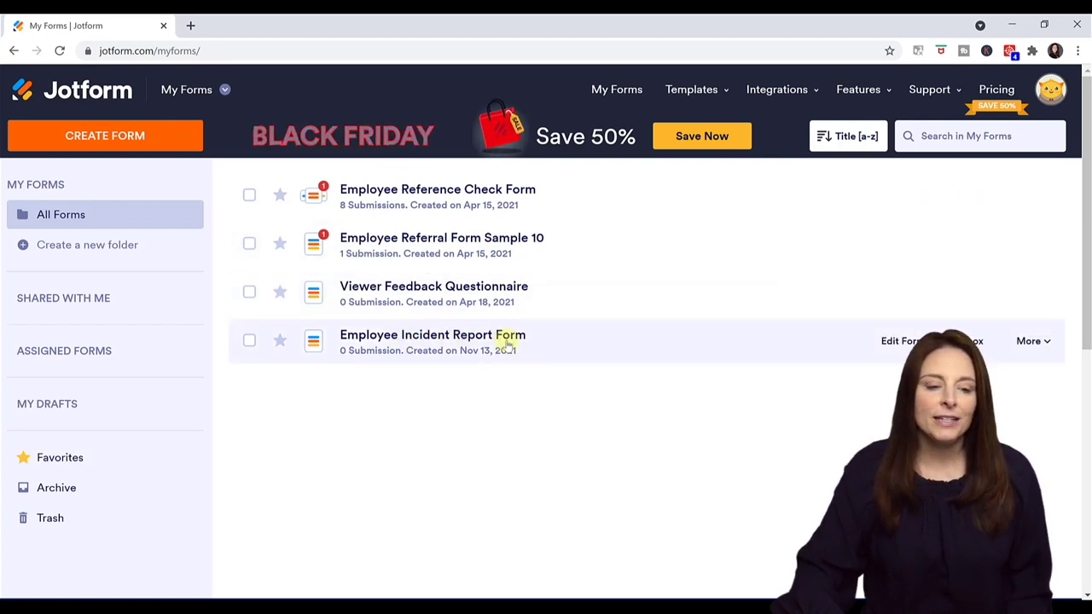
Step: Open the Employee Incident Report Form in the form builder and look through its fields
left_click(900, 348)
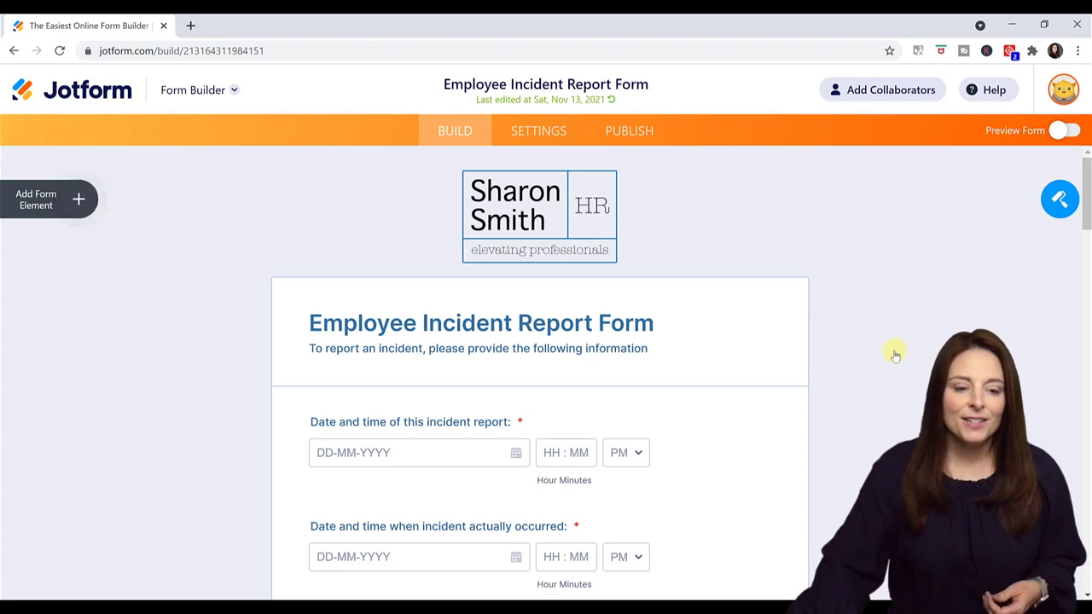
scroll(689, 435, "down", 2)
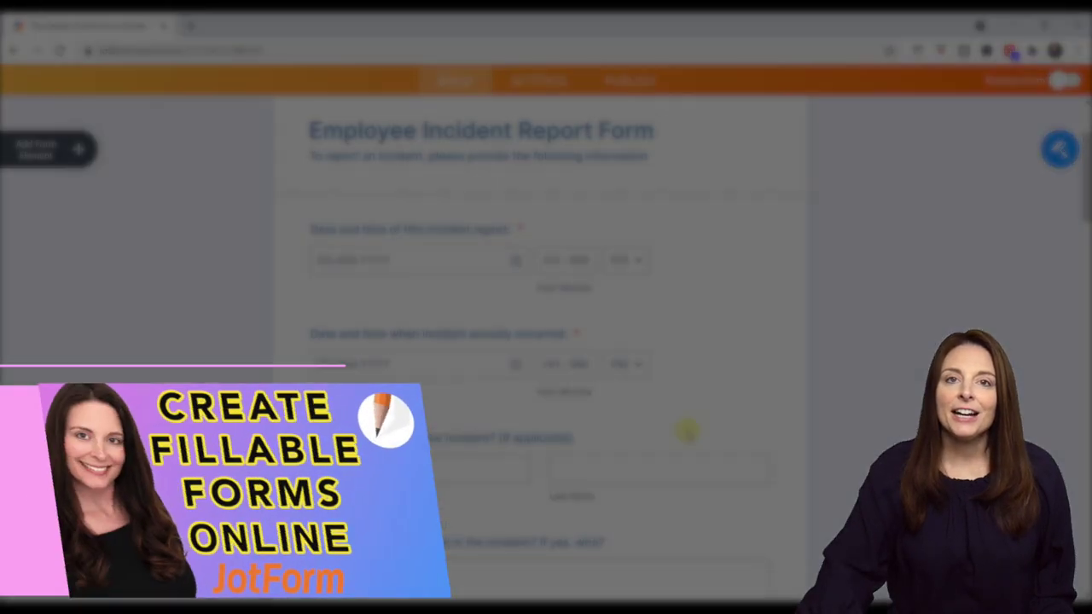
scroll(689, 434, "up", 2)
scroll(688, 430, "up", 1)
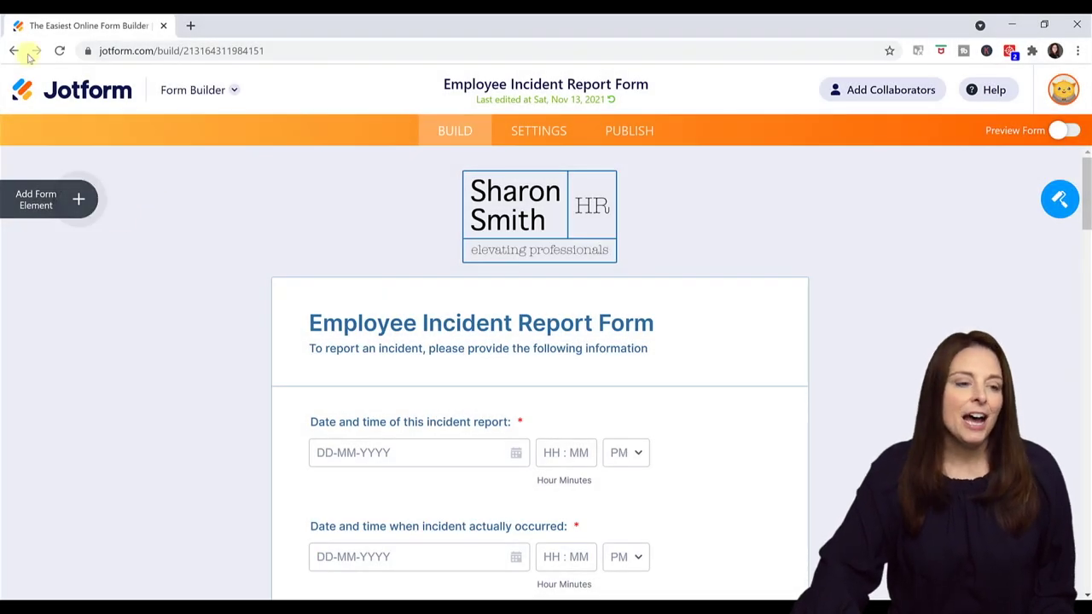
Step: Leave the form, go to the My Apps area and start creating a new app
left_click(75, 96)
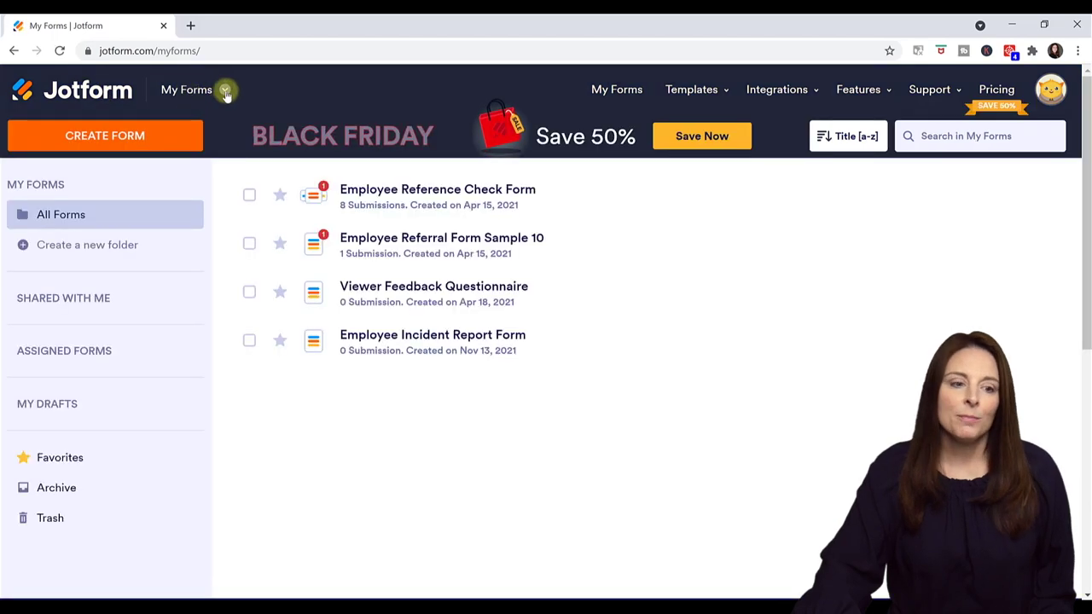
left_click(225, 91)
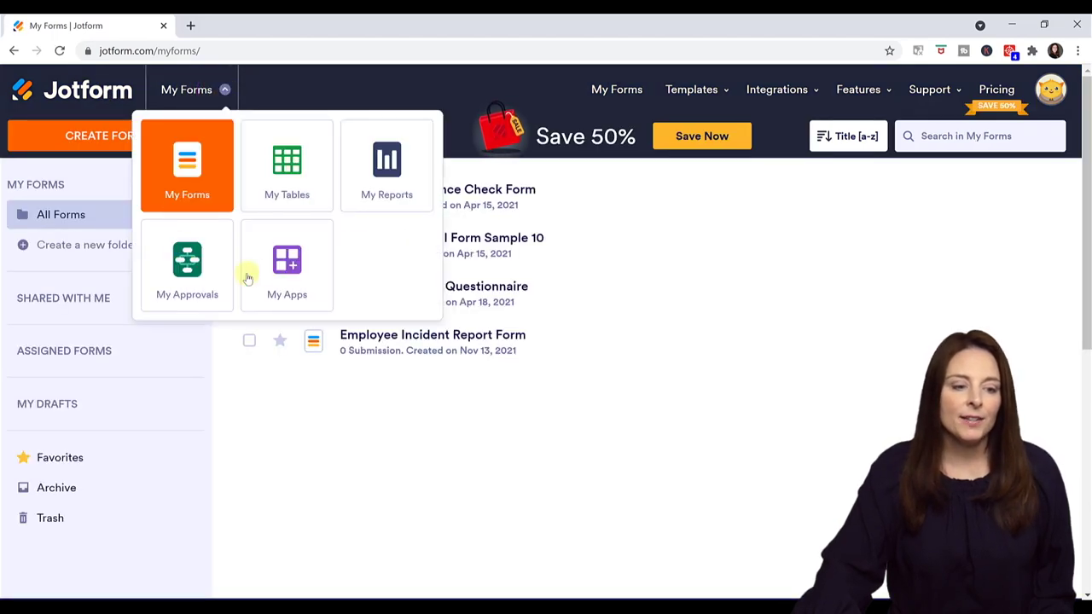
left_click(305, 288)
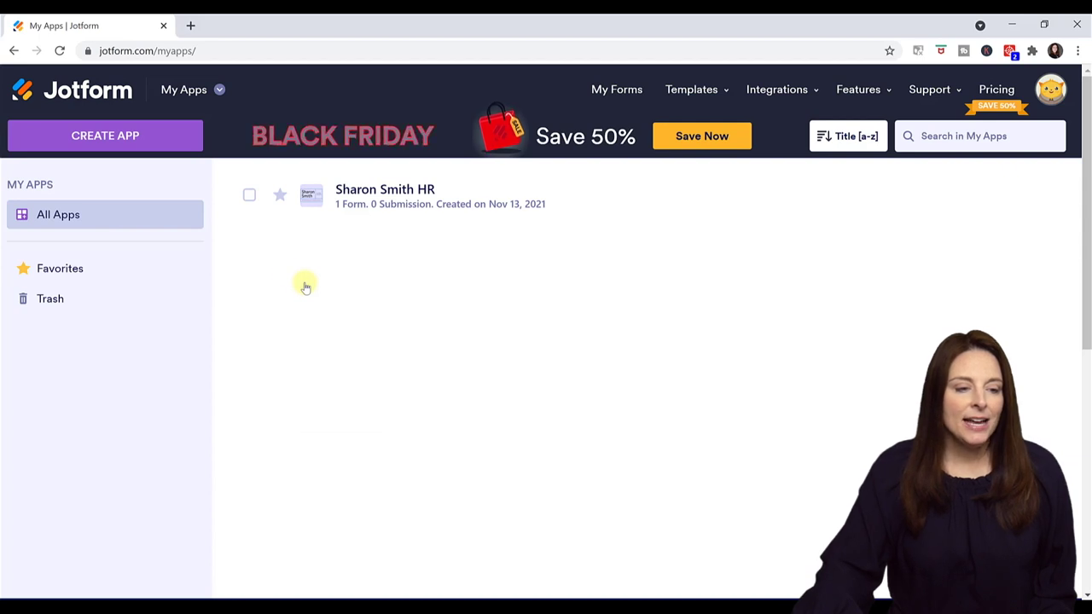
left_click(139, 142)
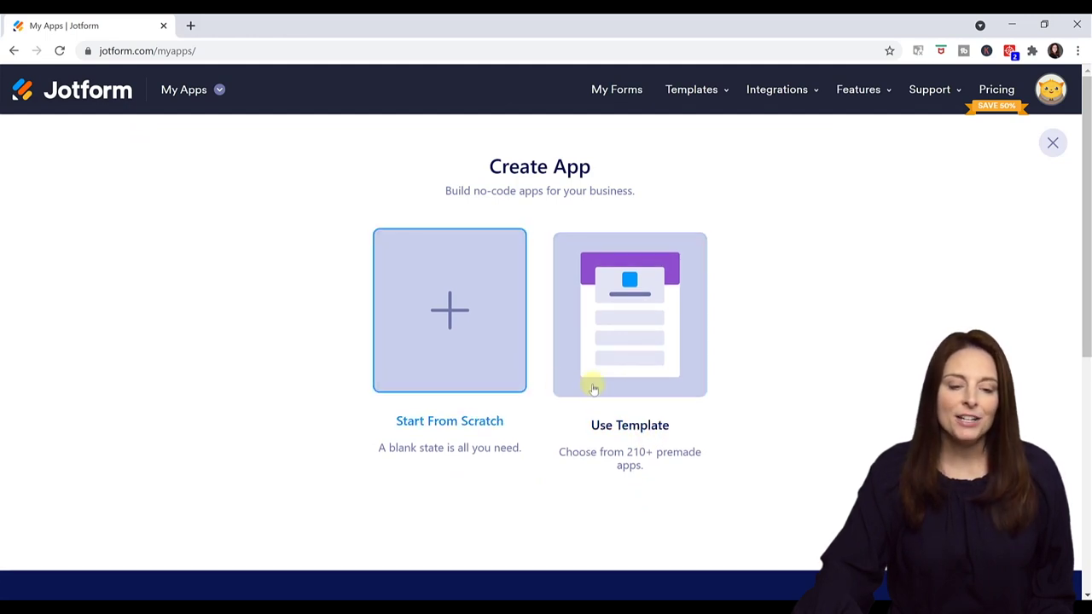
Step: Browse the app templates in the Human Resources category and return to the app creation choices
left_click(639, 353)
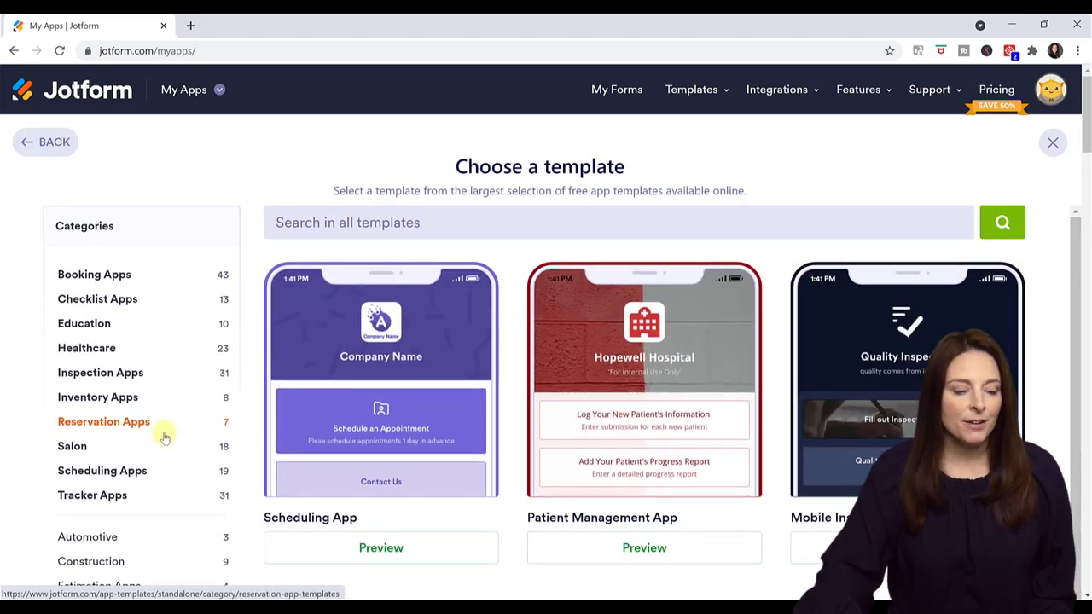
scroll(20, 483, "down", 2)
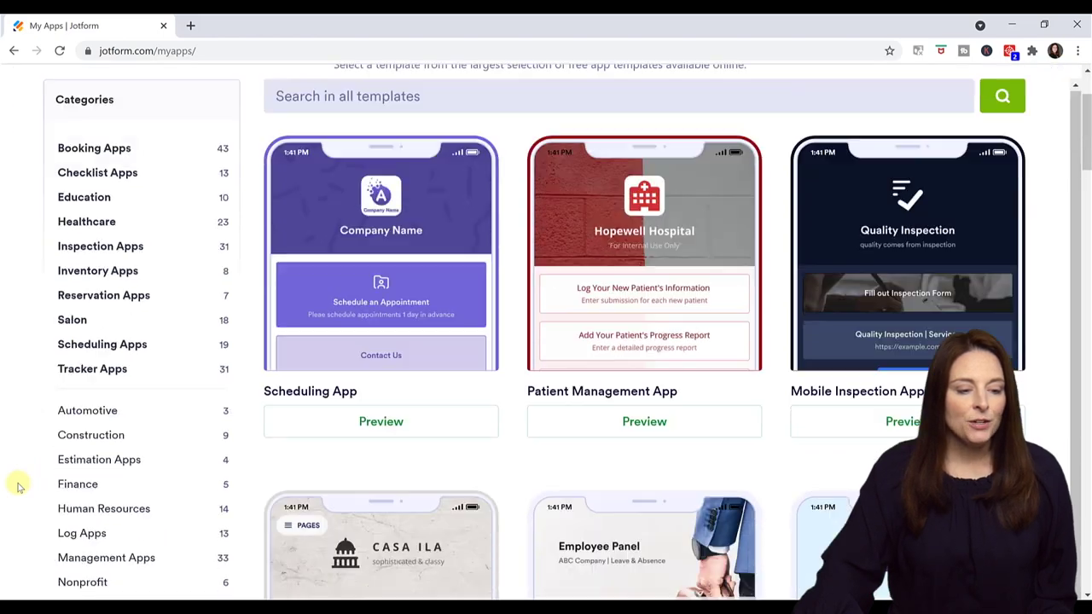
left_click(134, 493)
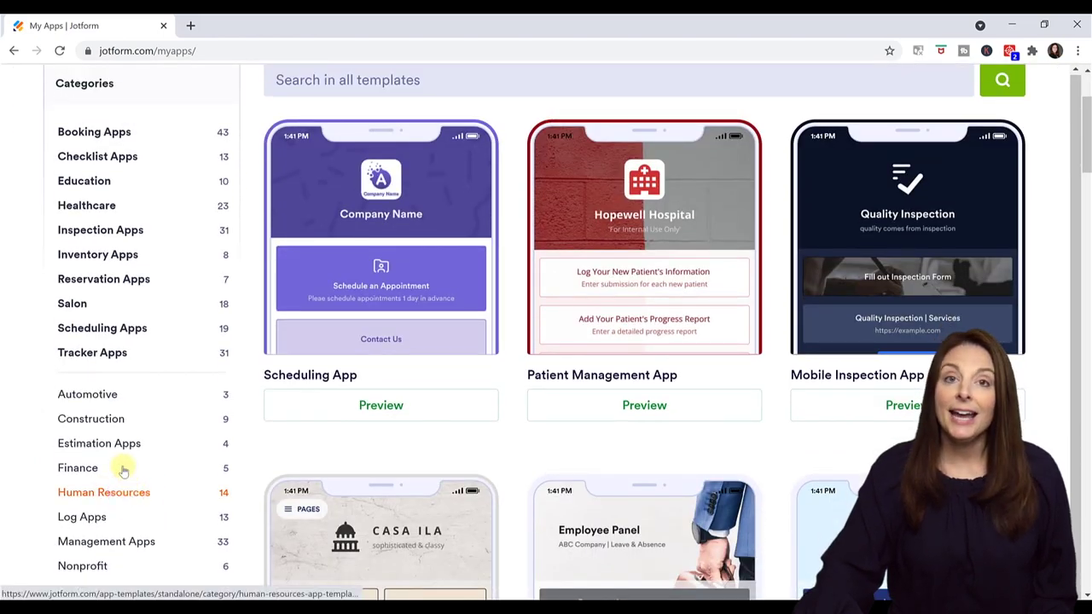
scroll(122, 459, "up", 2)
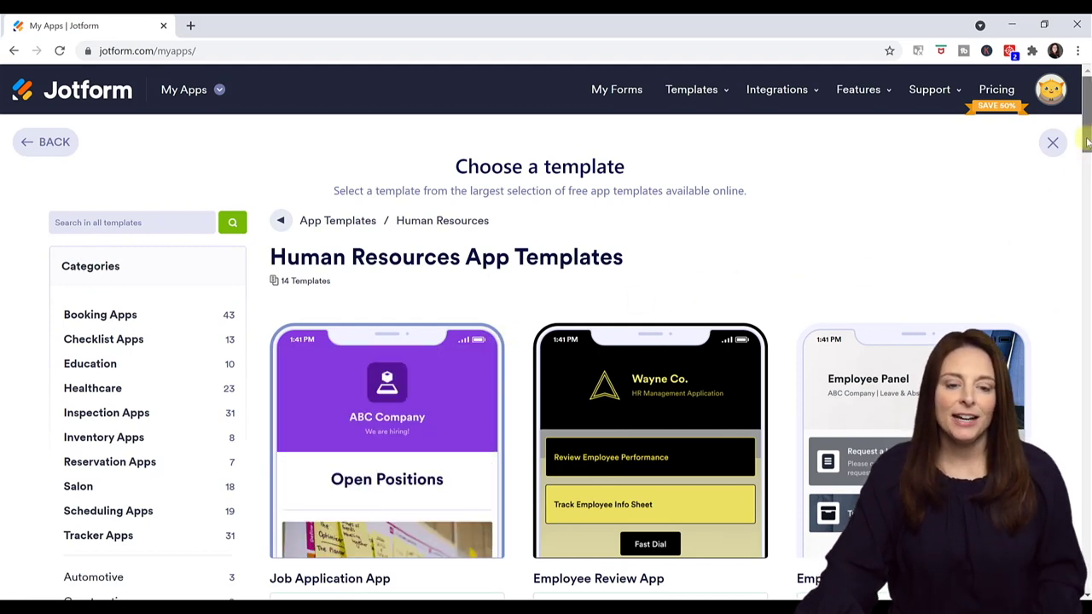
left_click_drag(1088, 146, 1088, 158)
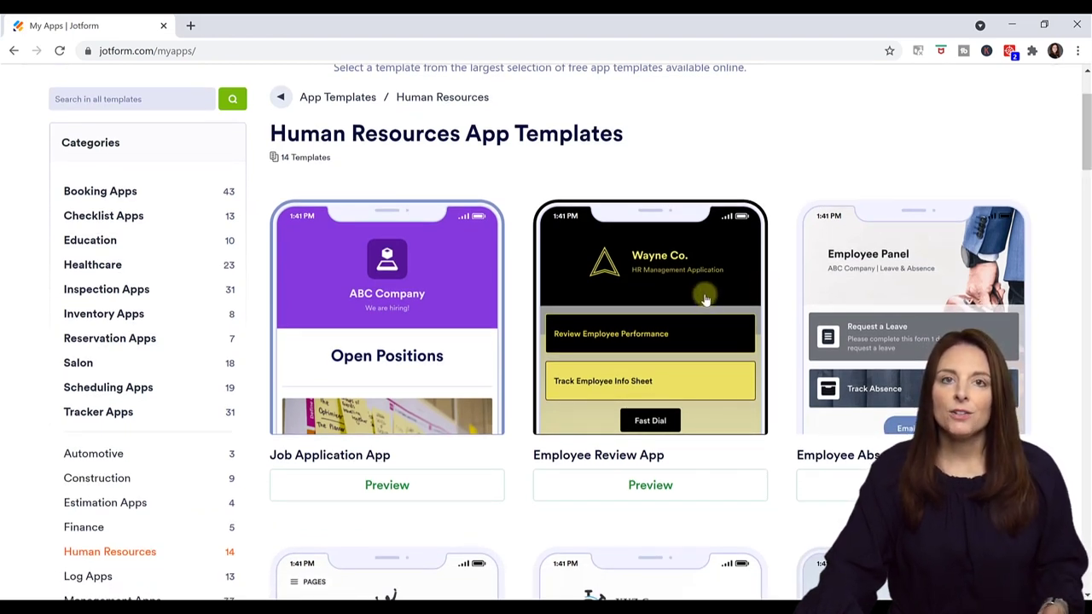
left_click_drag(1082, 156, 1085, 216)
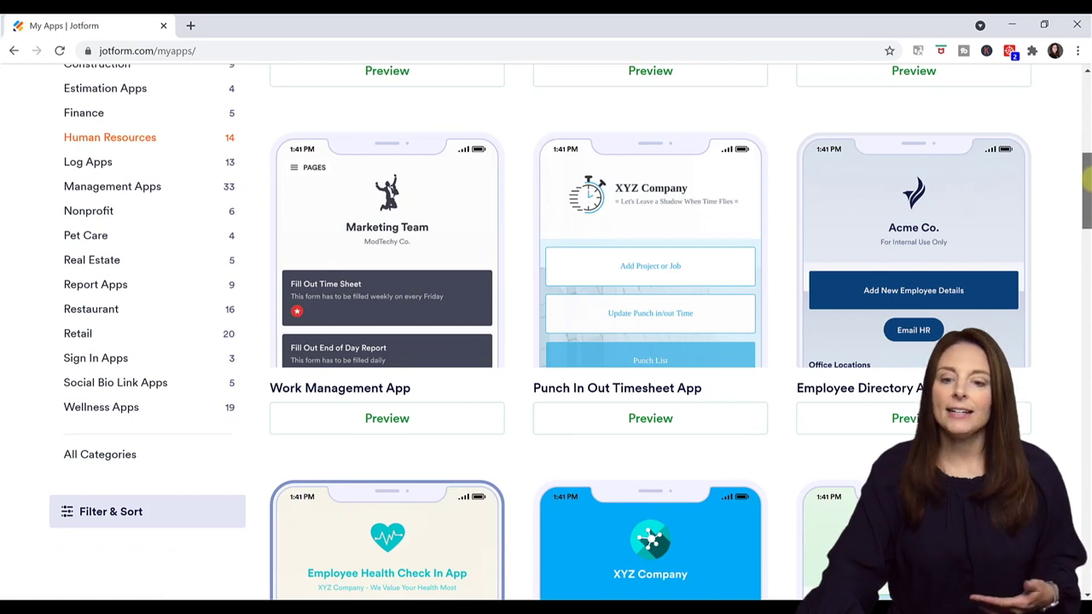
left_click_drag(1085, 179, 1085, 100)
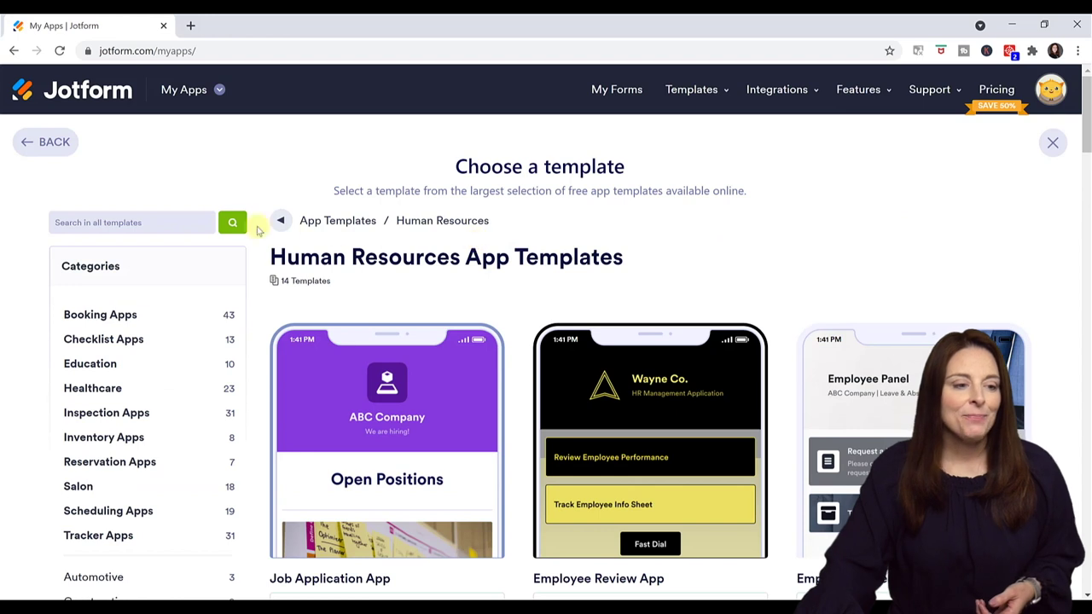
left_click(45, 145)
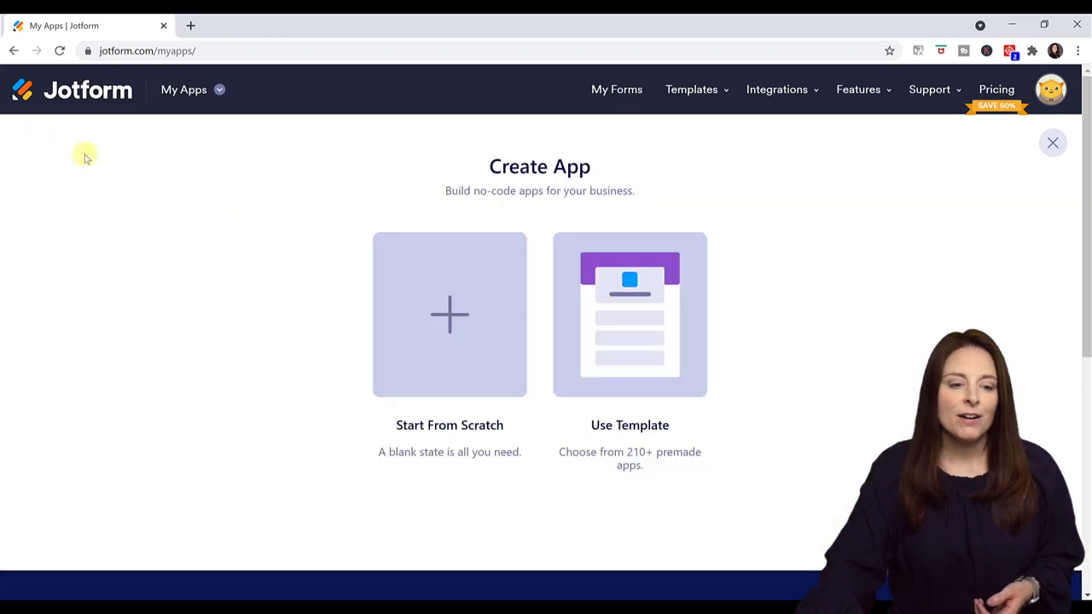
Step: Start an app from scratch and set its title to "Employee Incident Reporting App"
left_click(437, 330)
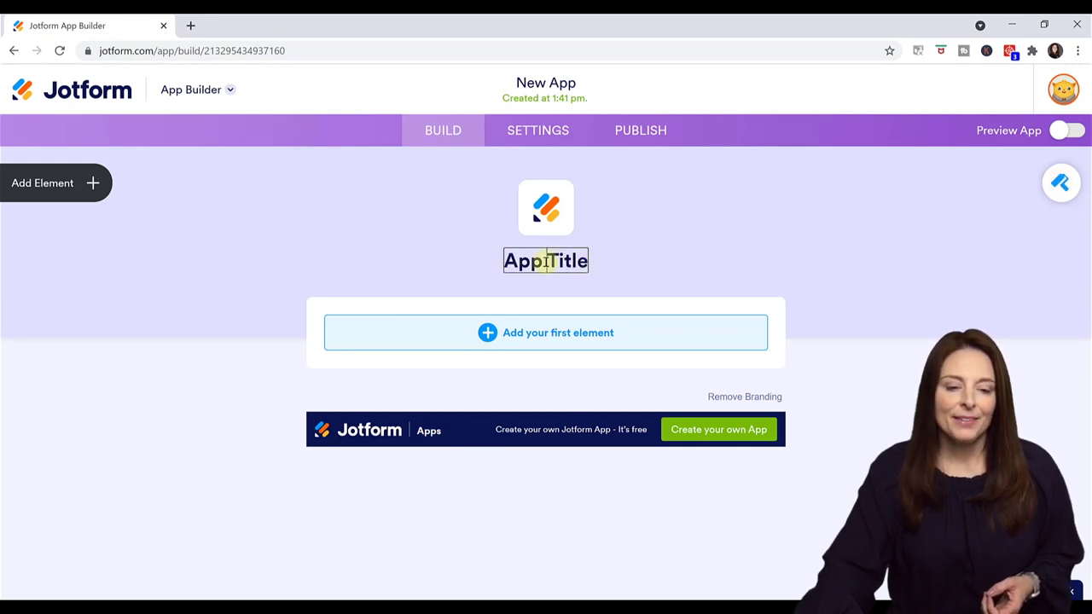
left_click_drag(546, 262, 580, 258)
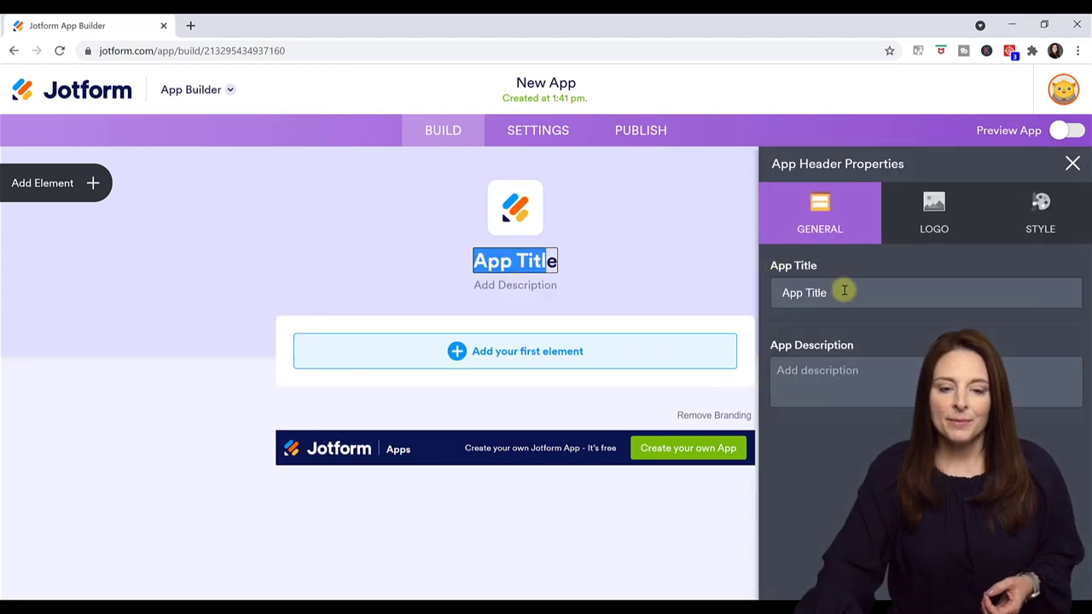
left_click_drag(843, 291, 750, 288)
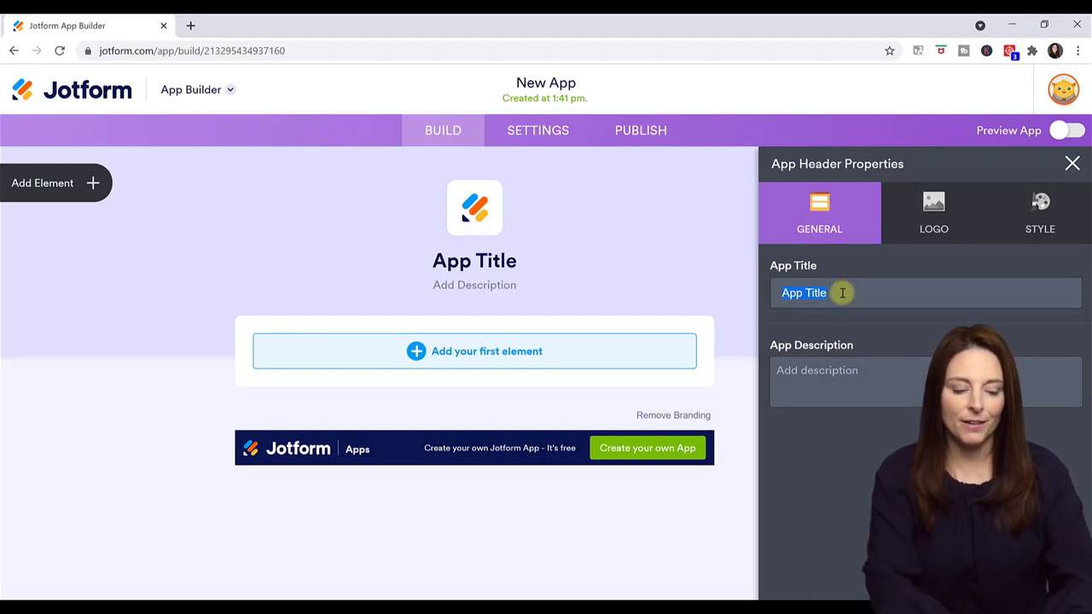
type("Employee Incident R")
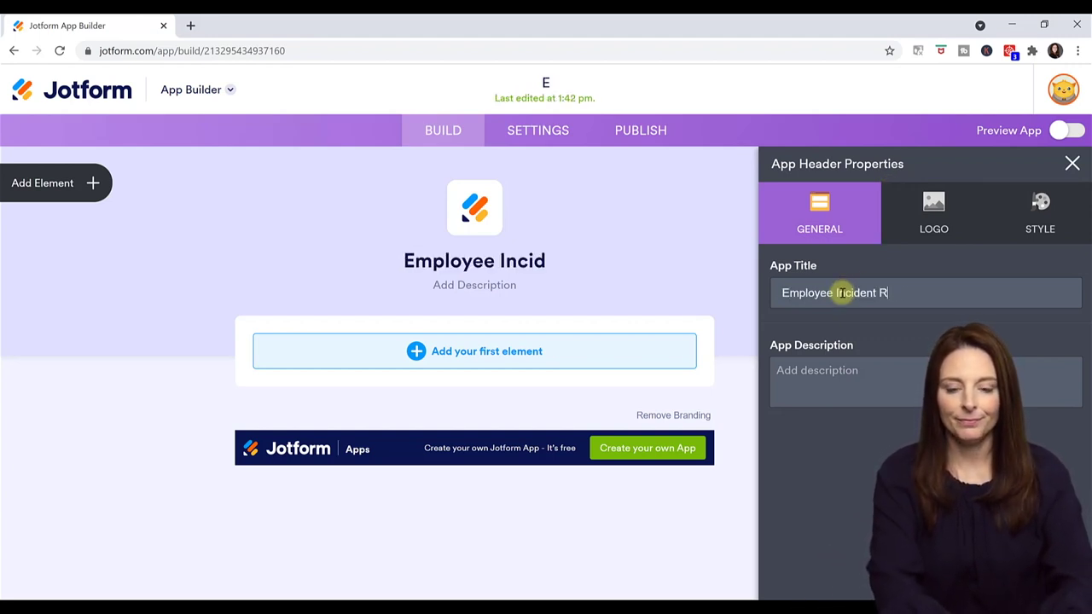
type("eporting App")
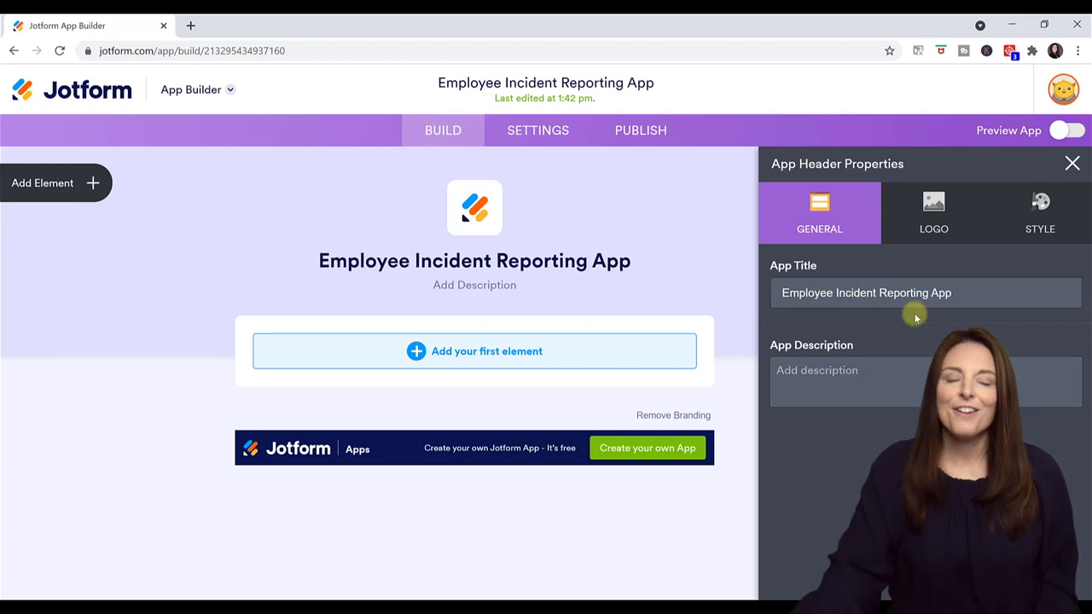
Step: Replace the default app logo with the image "sharonslogo2 copyblack" from the SSHR Logos folder and close the header properties
left_click(936, 220)
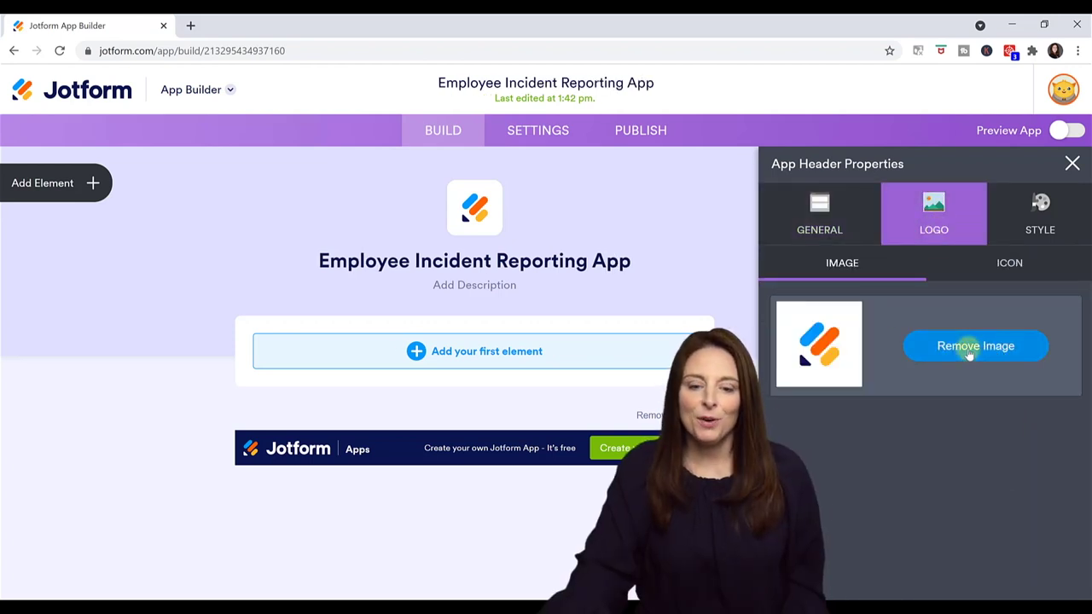
left_click(969, 350)
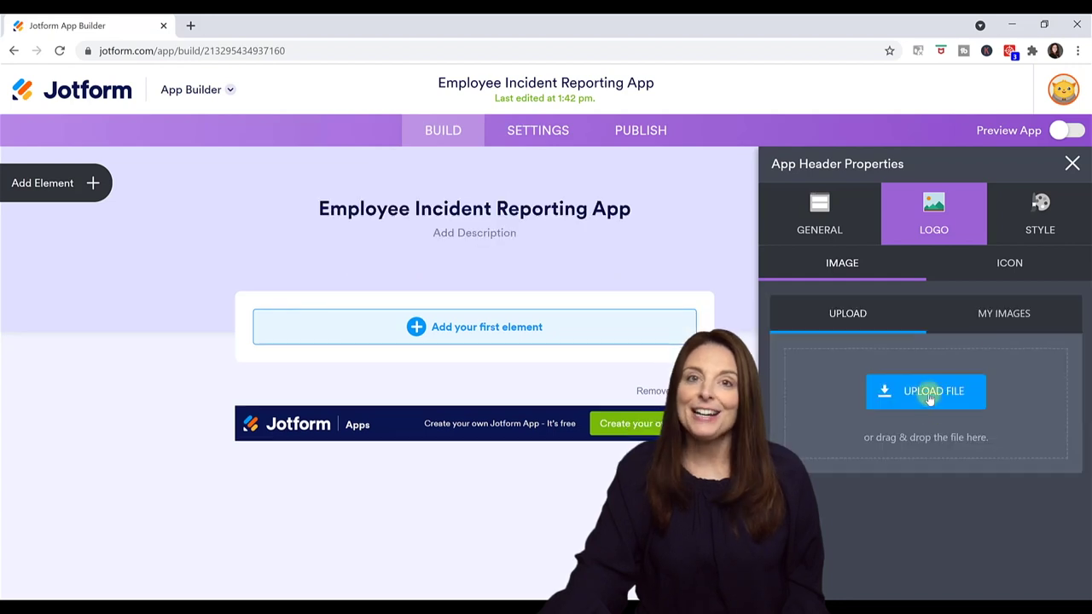
left_click(930, 395)
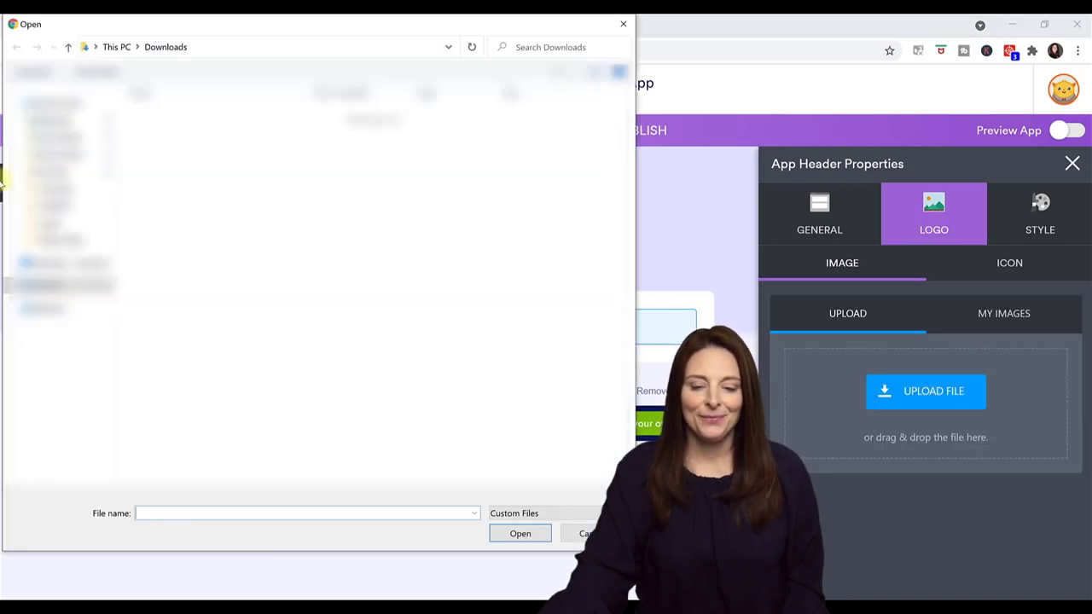
left_click(51, 121)
double_click(236, 128)
left_click(264, 128)
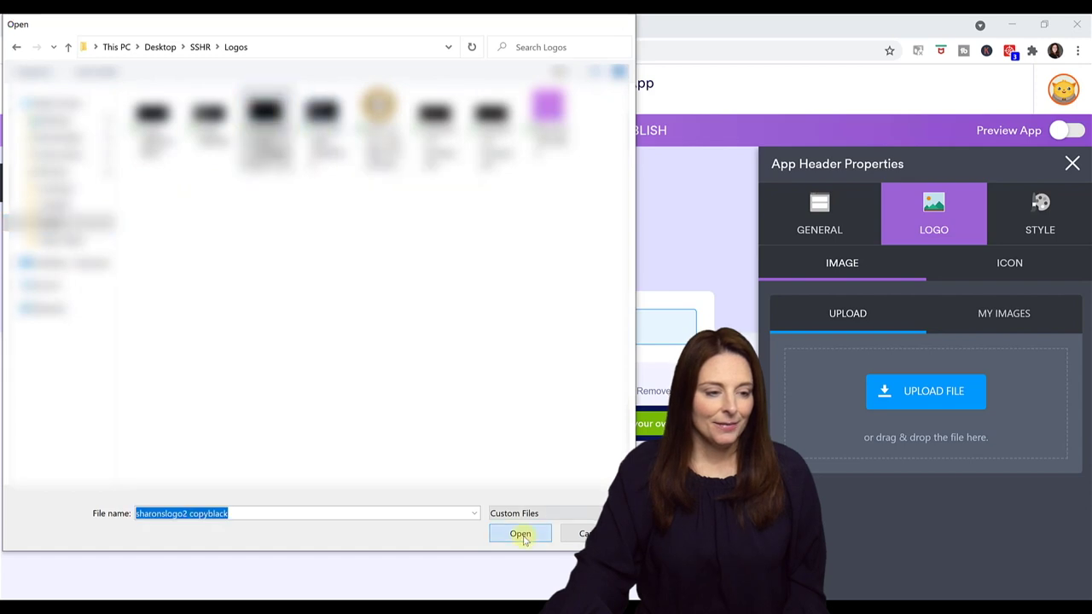
left_click(520, 534)
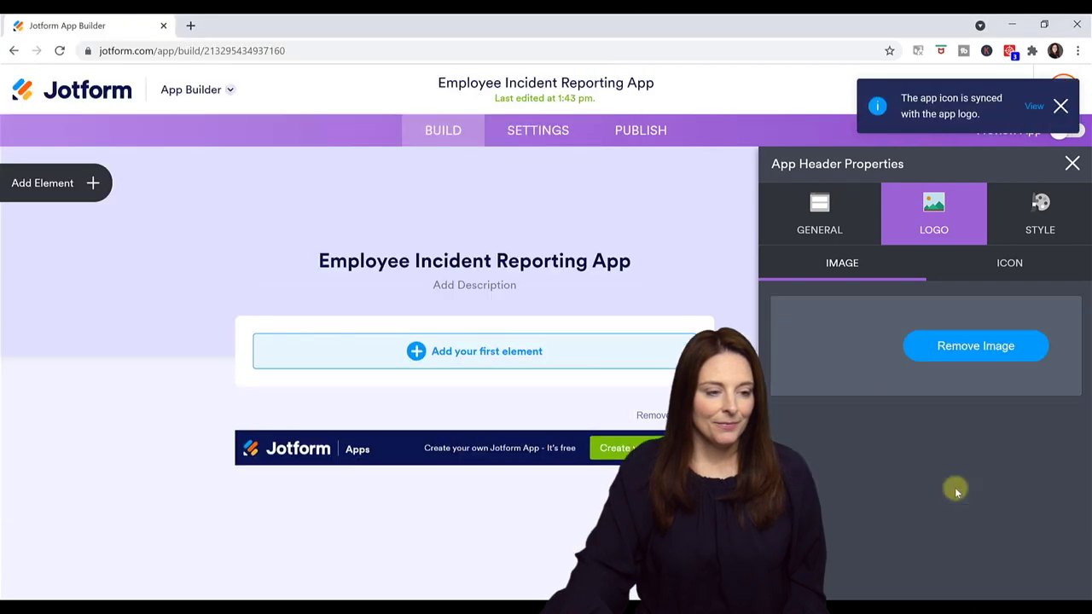
left_click(1073, 165)
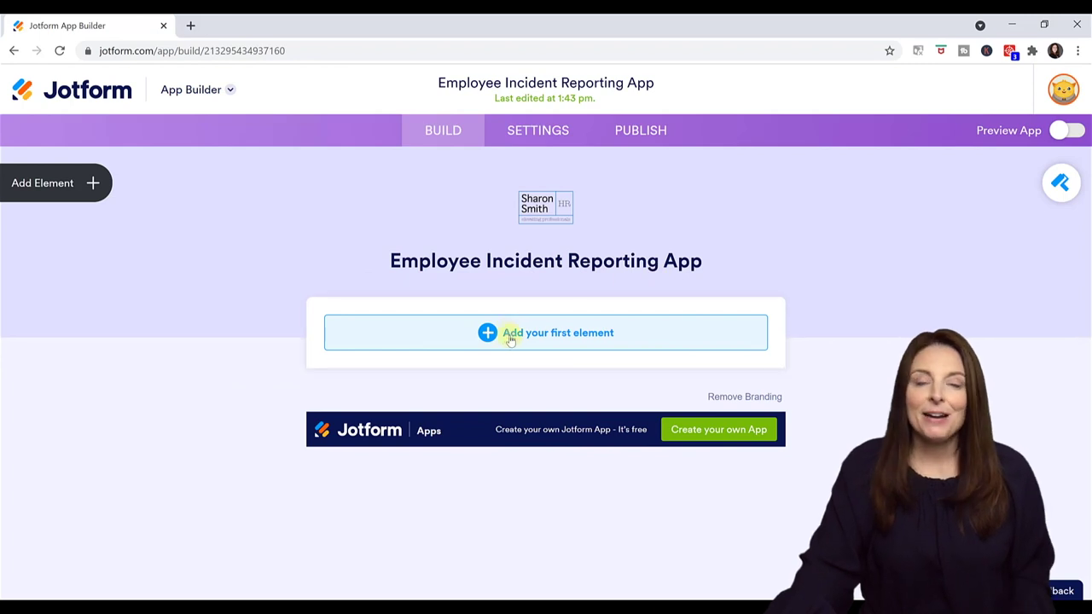
Step: Add a Heading element below the app title with the text "Incident Report Form"
left_click(94, 185)
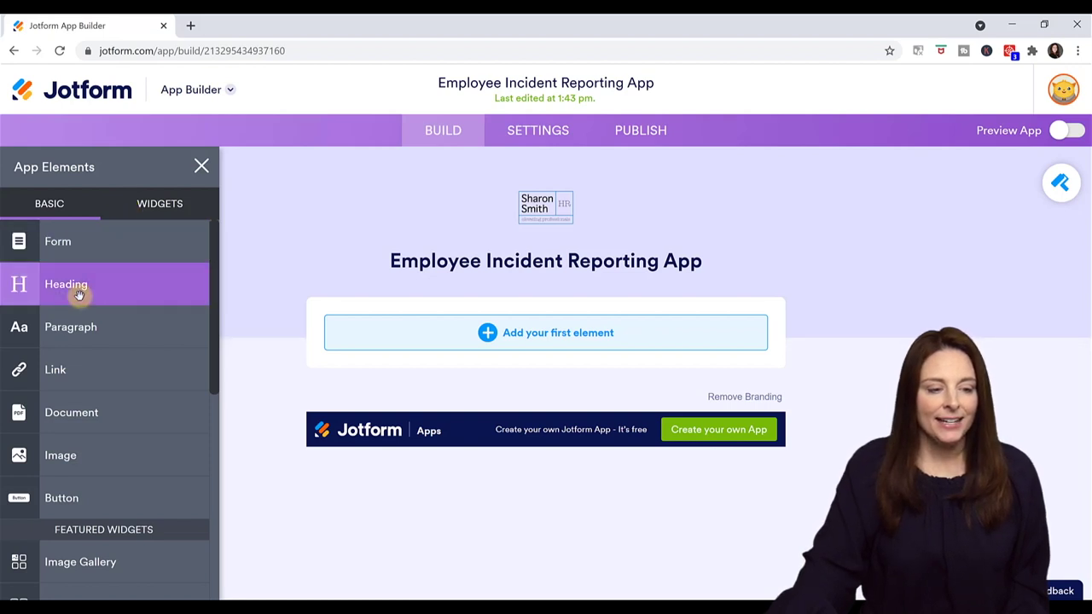
left_click_drag(78, 288, 470, 349)
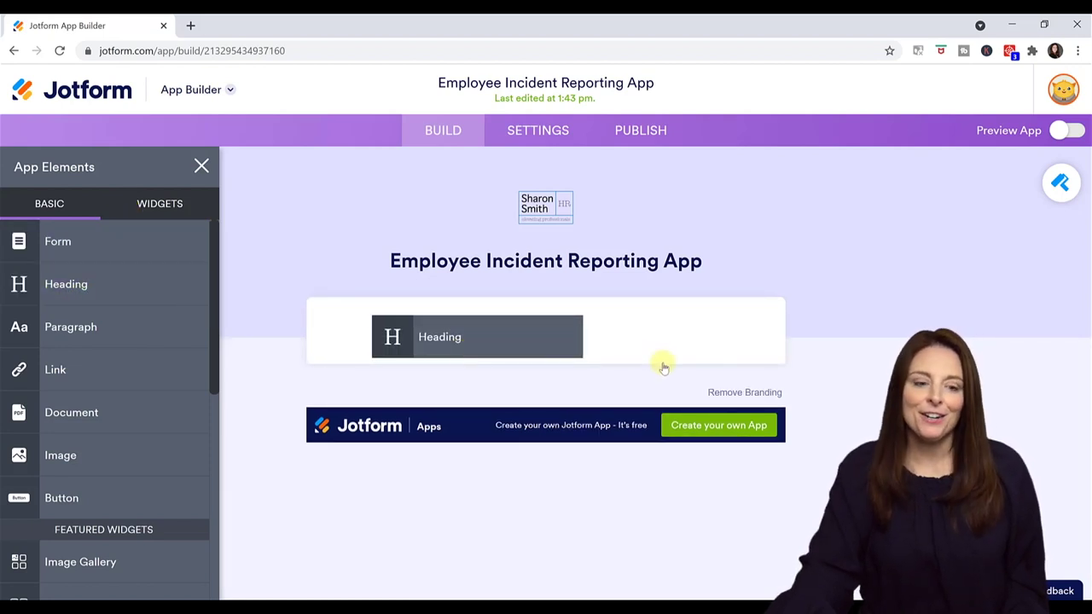
left_click(407, 349)
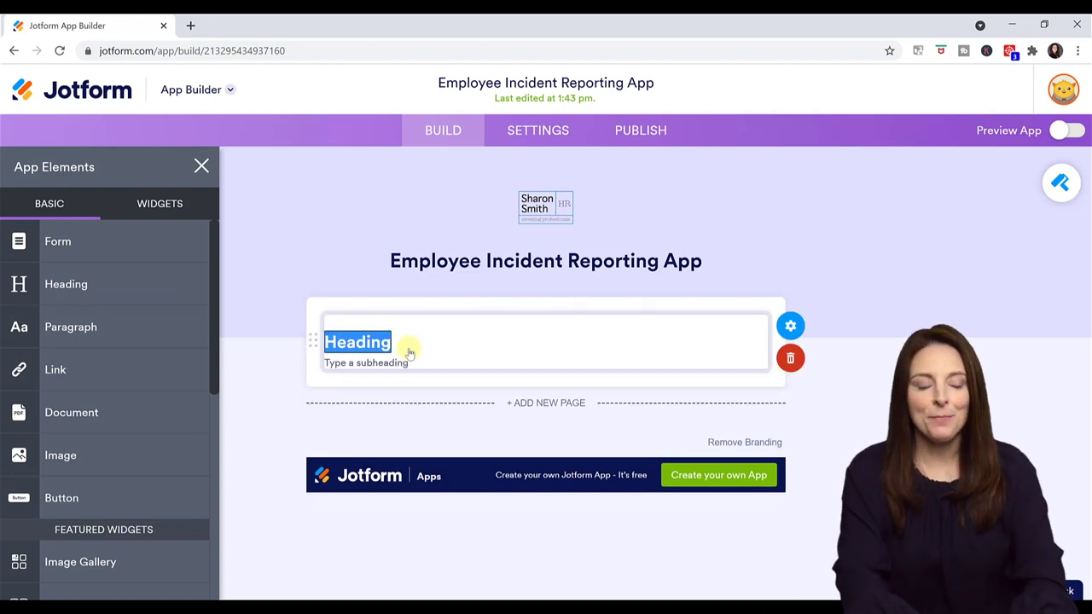
type("Incident Report Form")
left_click(512, 355)
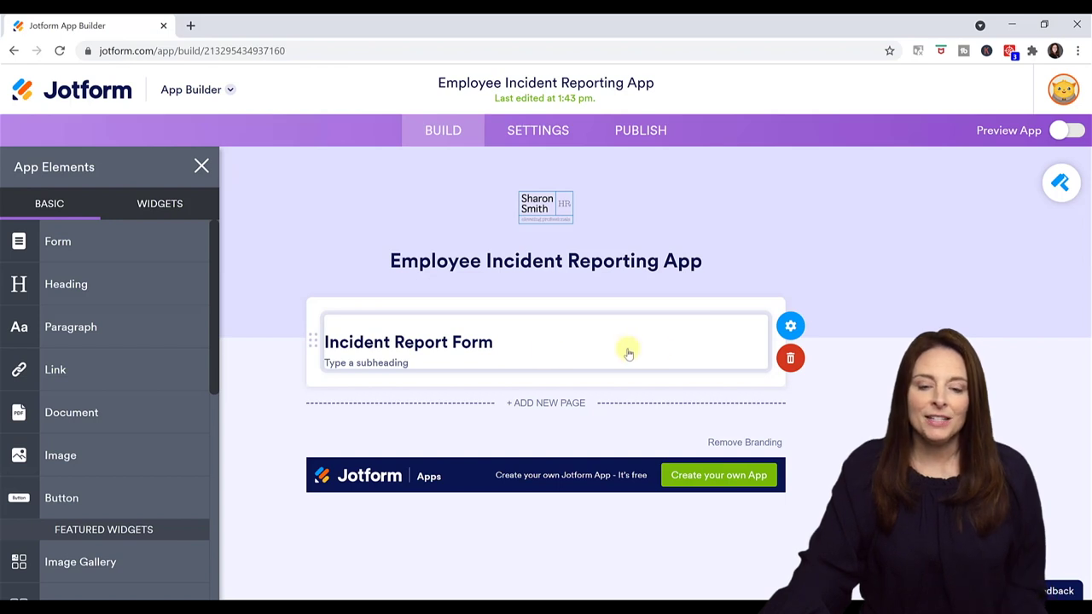
Step: Review the heading's property options for subheading, text color, size and alignment without changing them
left_click(810, 327)
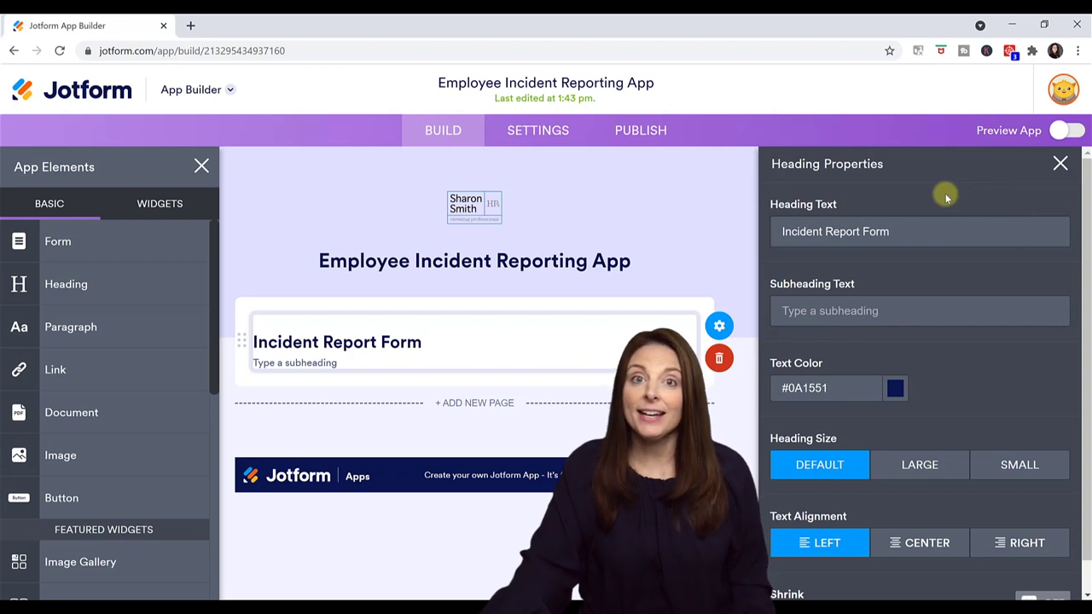
left_click(1060, 163)
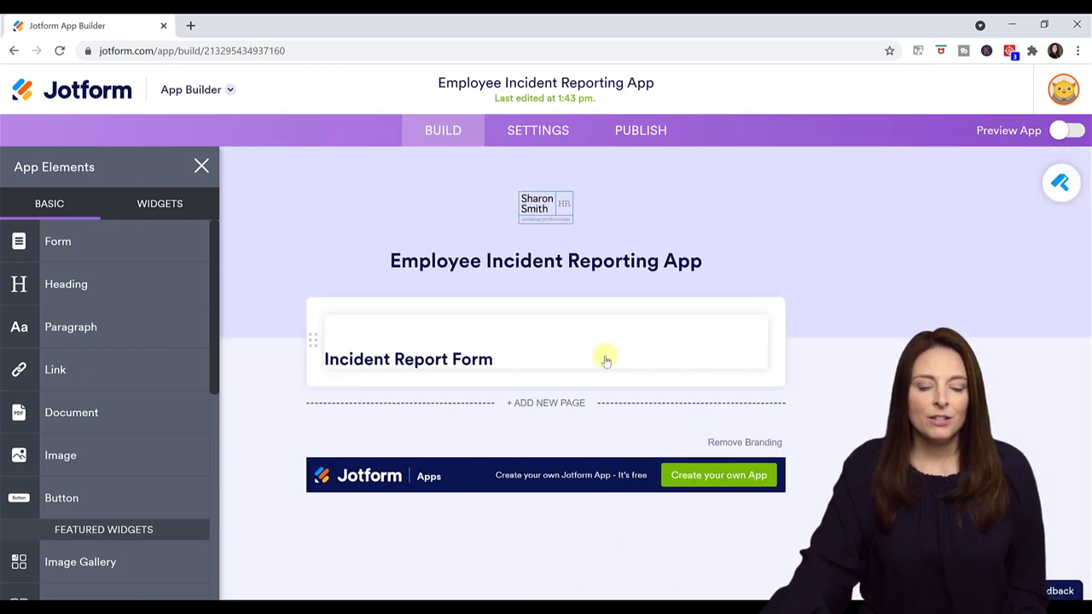
mouse_move(605, 359)
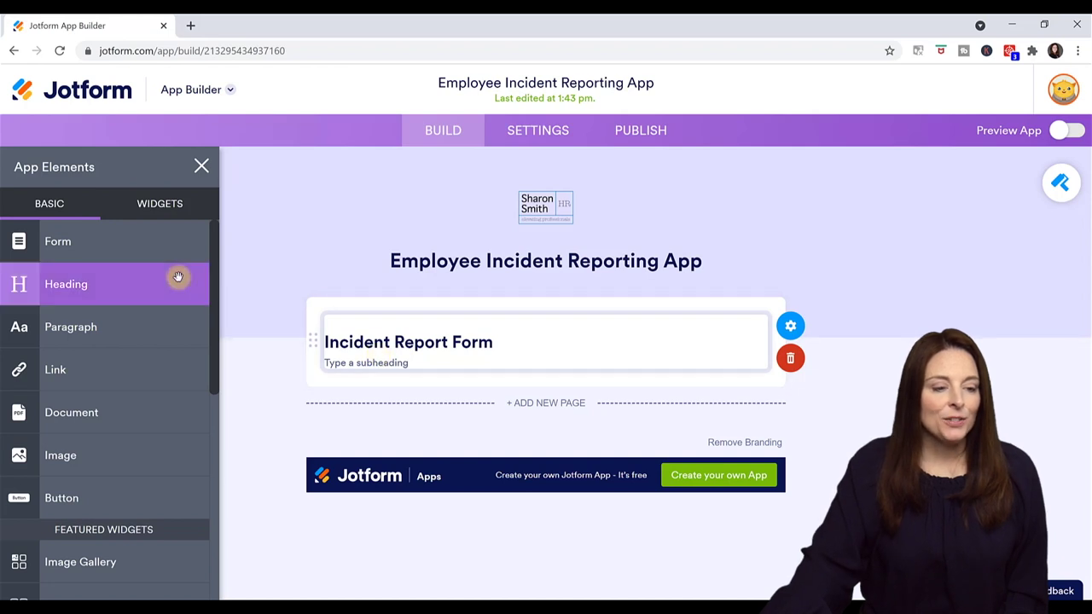
Step: Add a Form element below the heading using the existing Employee Incident Report Form
left_click_drag(66, 244, 442, 414)
left_click_drag(621, 424, 622, 419)
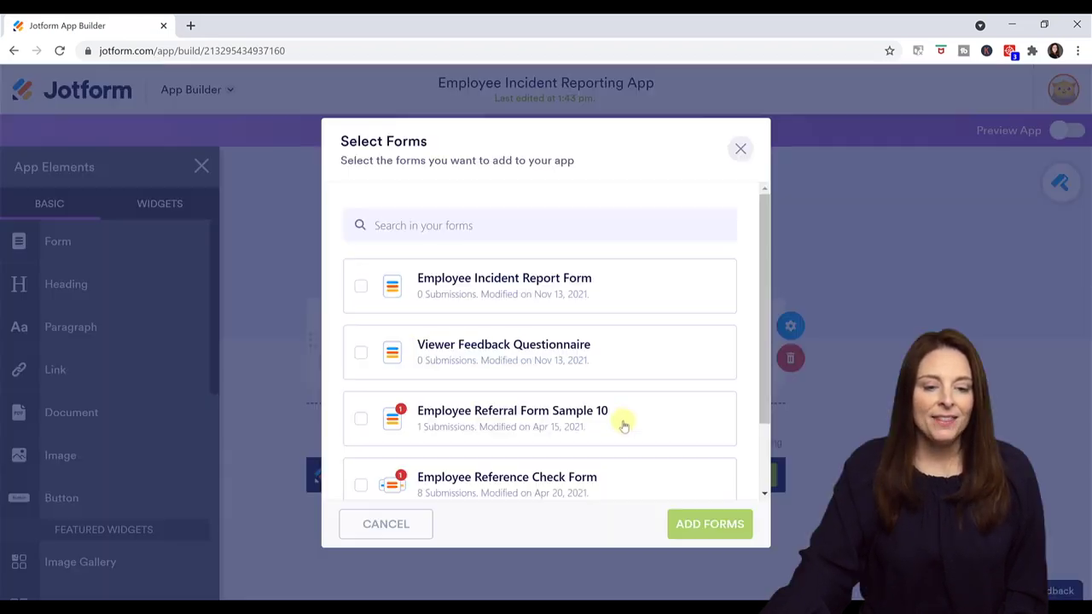
left_click(508, 284)
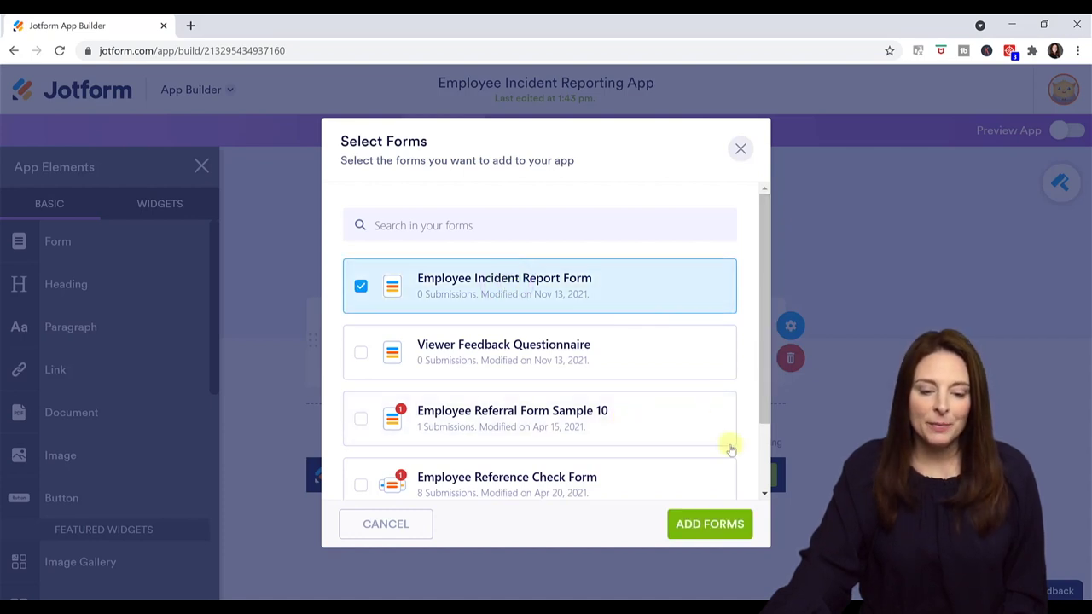
left_click(699, 524)
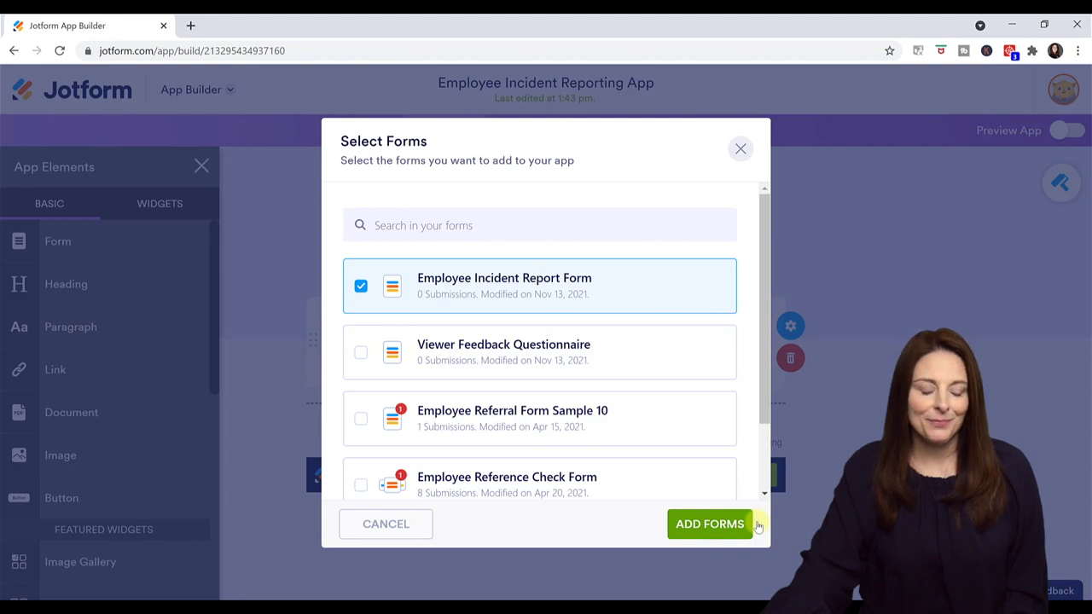
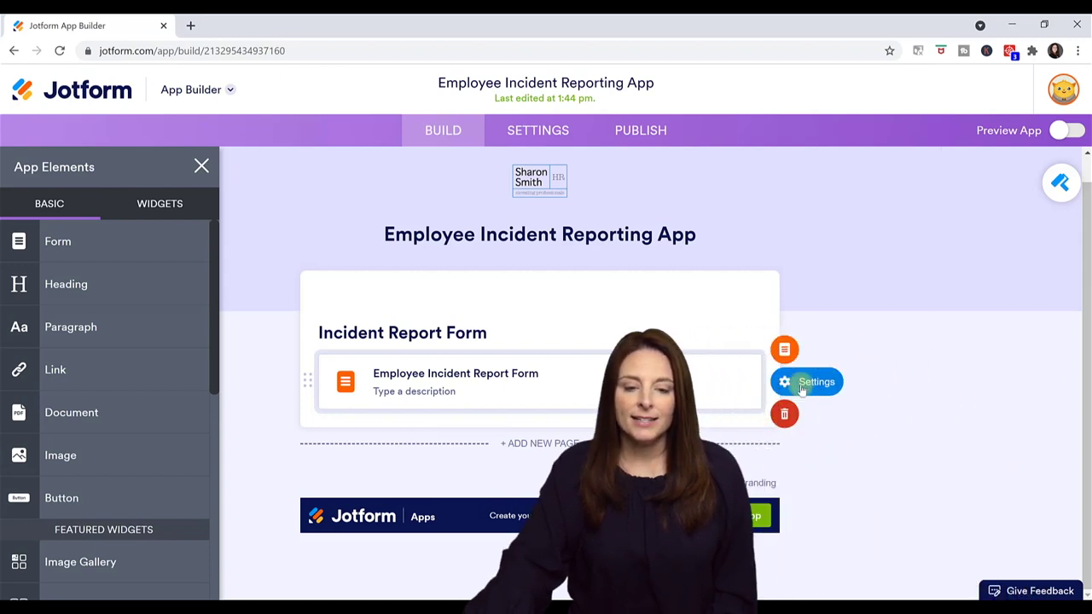
Step: Mark the Employee Incident Report Form element as required in its properties
left_click(800, 386)
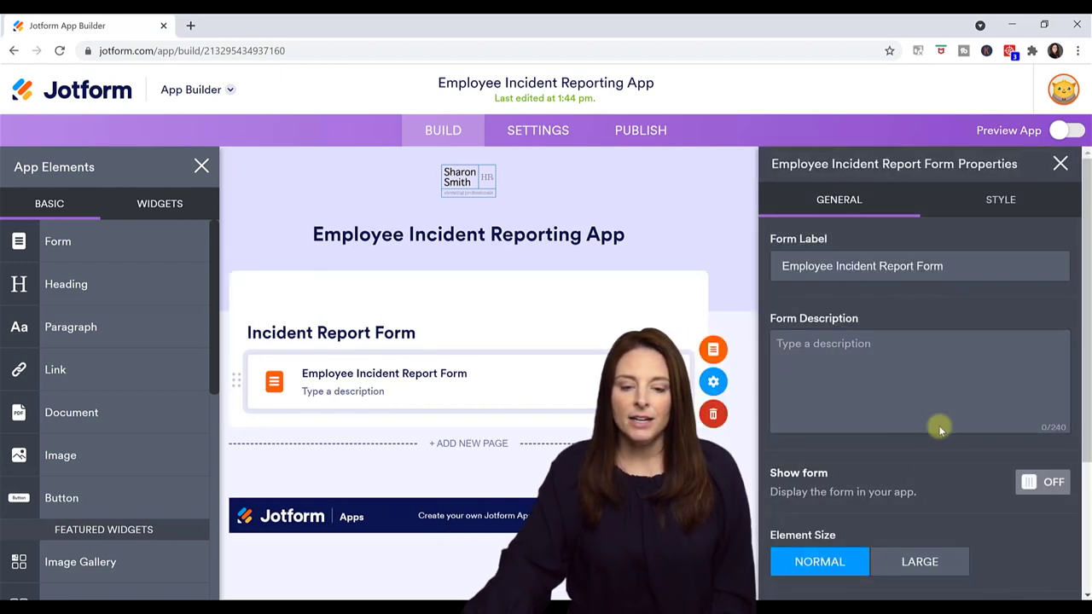
scroll(934, 490, "down", 2)
scroll(936, 493, "down", 2)
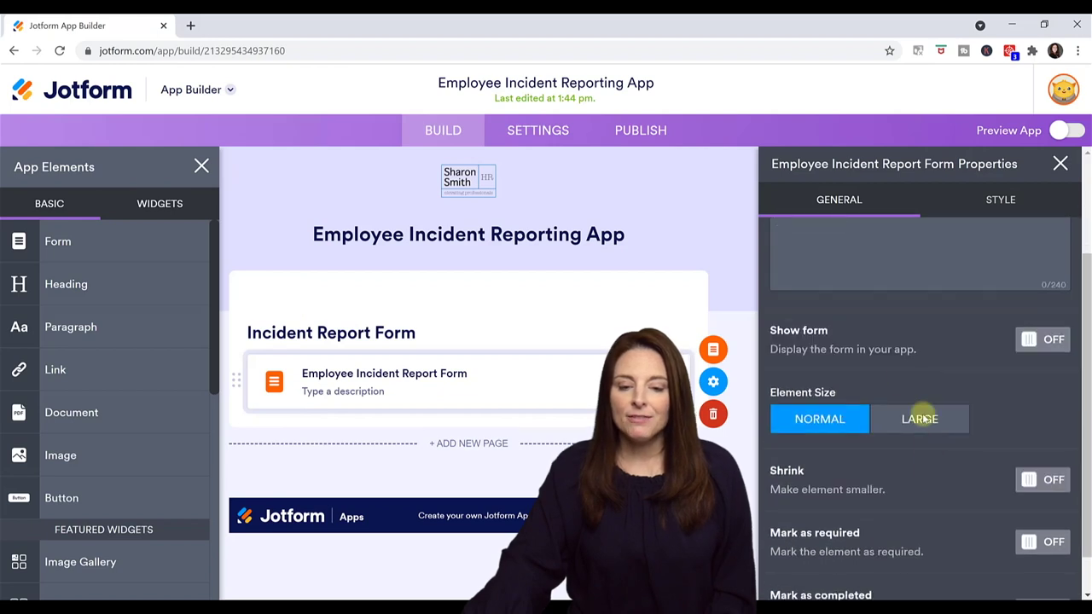
scroll(921, 368, "down", 1)
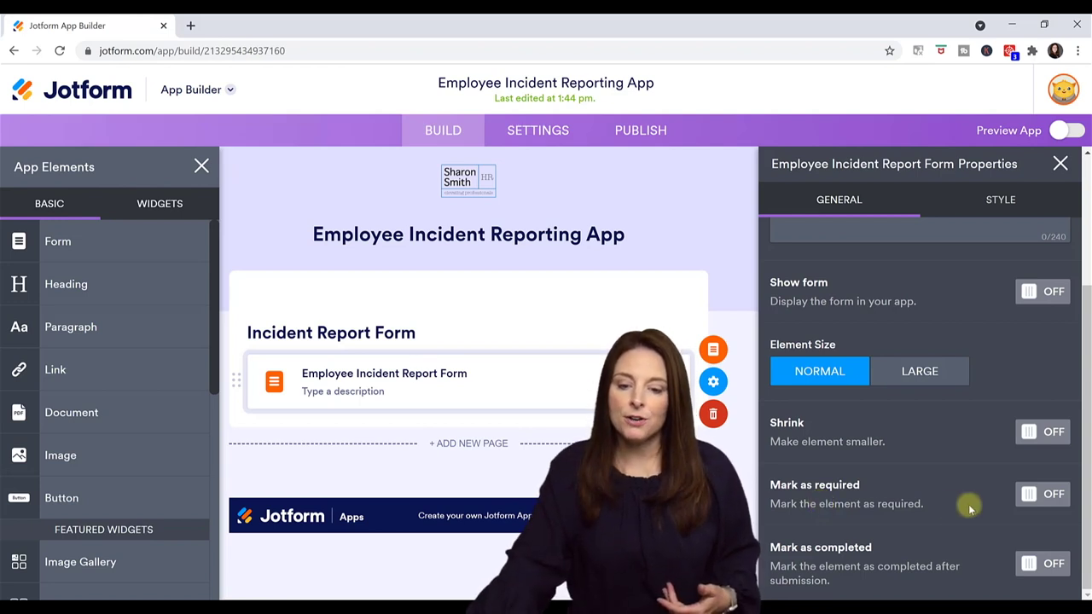
left_click(1030, 494)
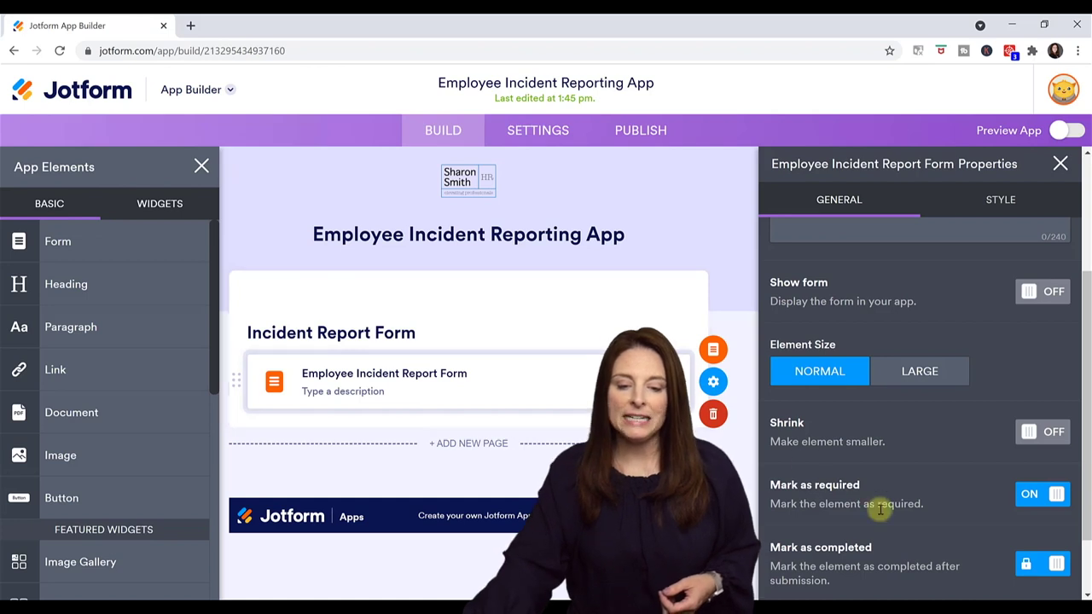
Step: Enable resetting the form element's completed marking, keeping the Daily period
scroll(877, 504, "down", 2)
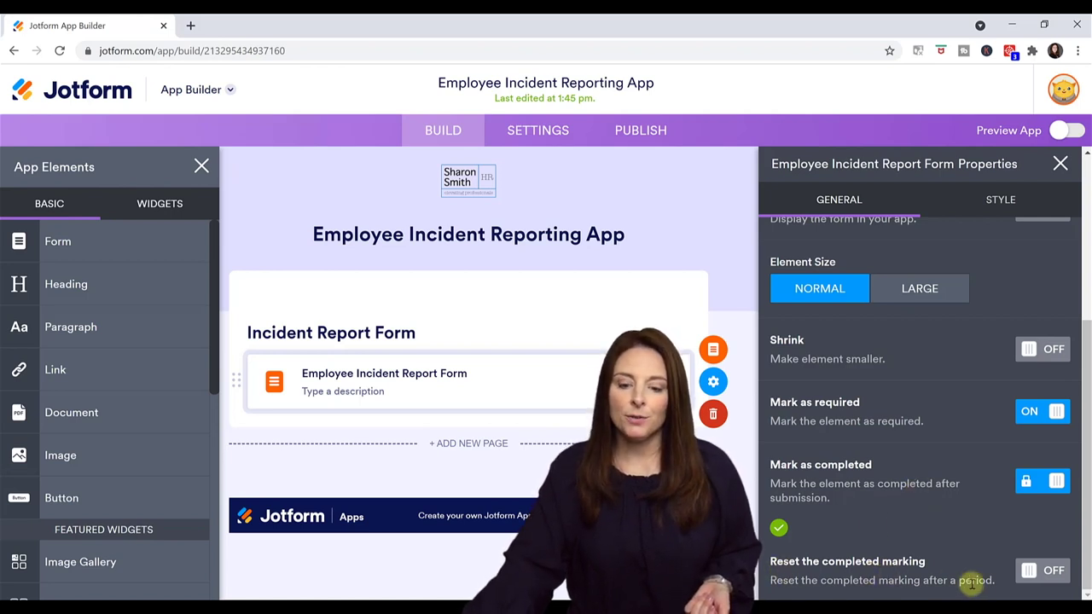
left_click(1028, 570)
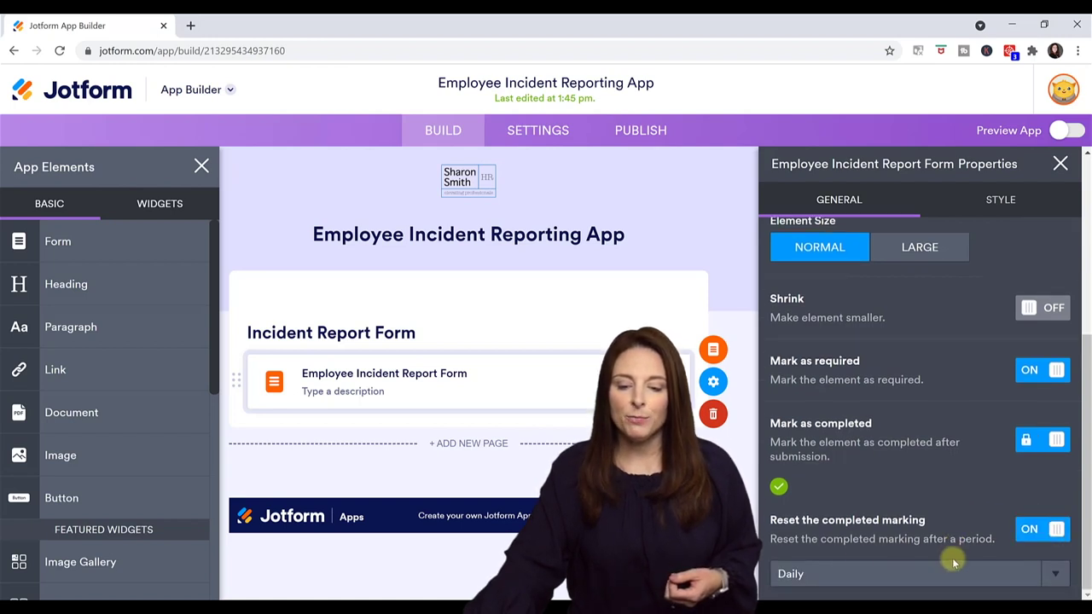
left_click(1057, 578)
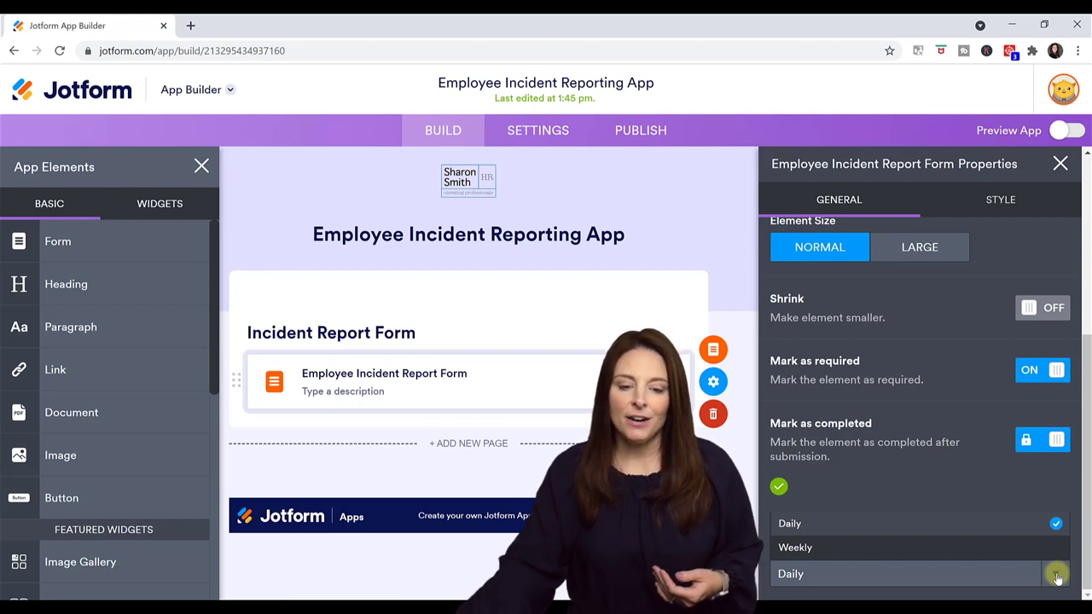
left_click(958, 490)
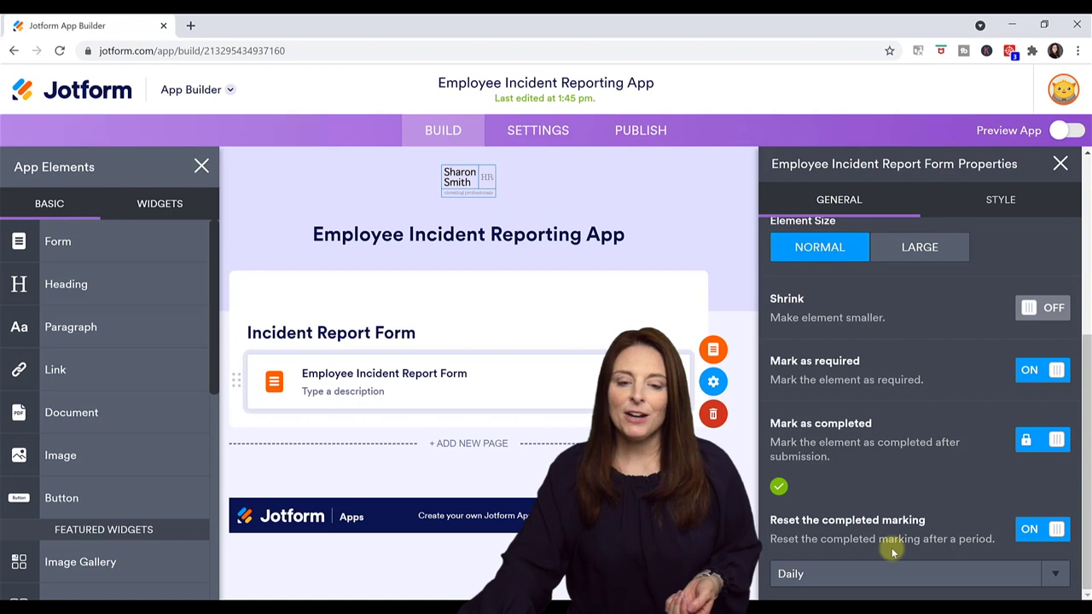
Step: Review the form element's style options for background image, text alignment and icon, and close its properties
scroll(894, 553, "up", 4)
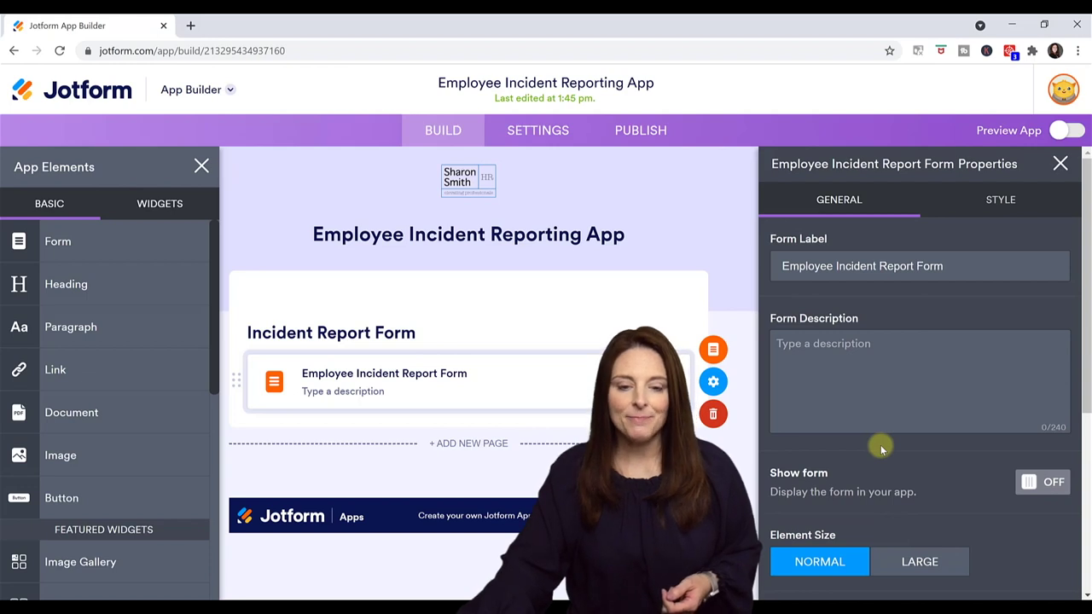
left_click(1004, 201)
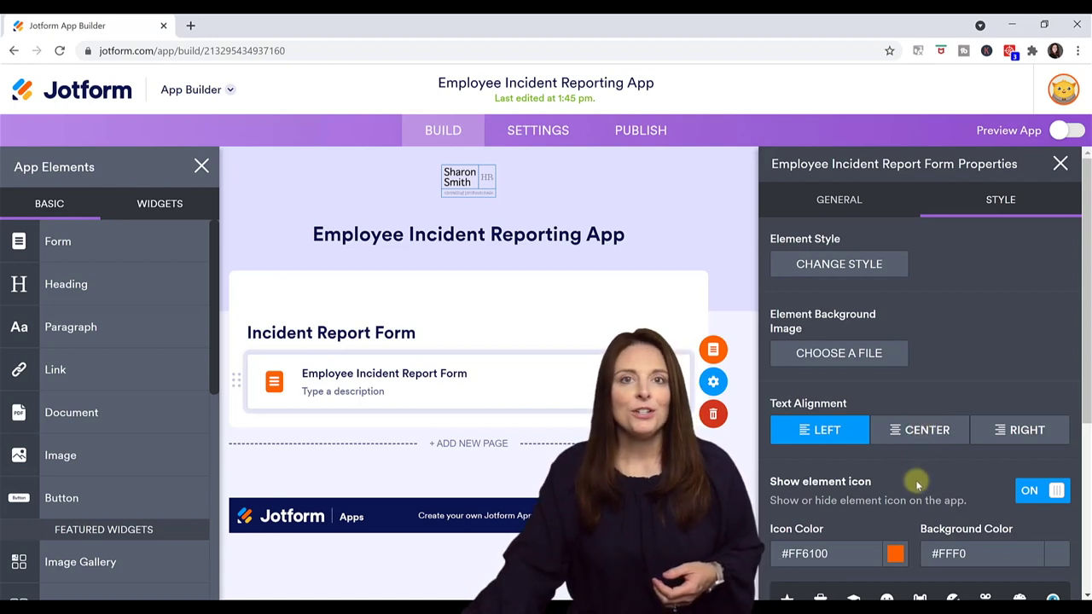
scroll(917, 484, "down", 1)
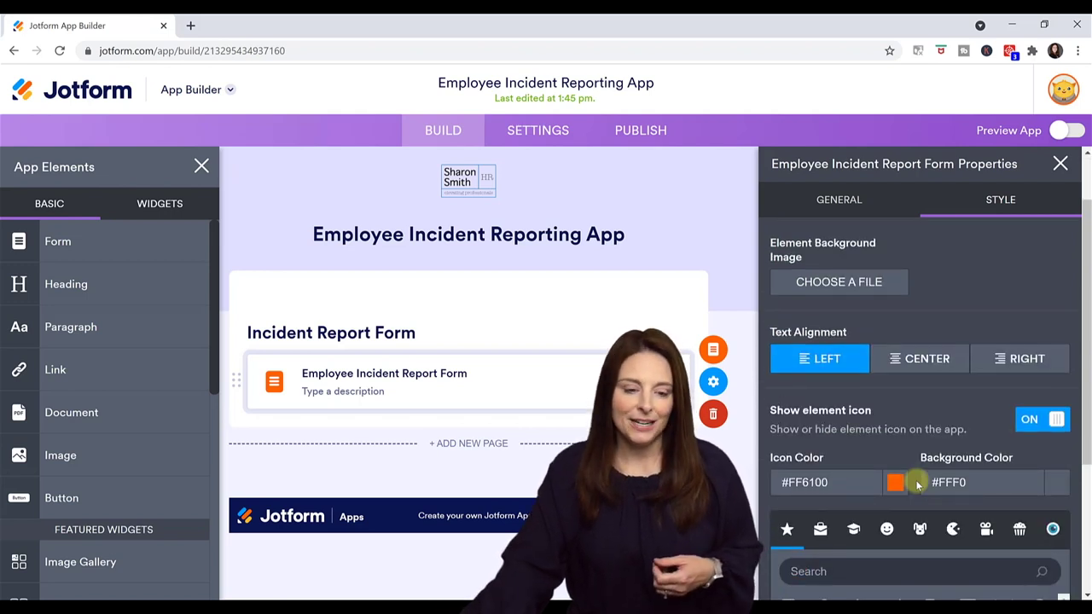
scroll(917, 484, "up", 1)
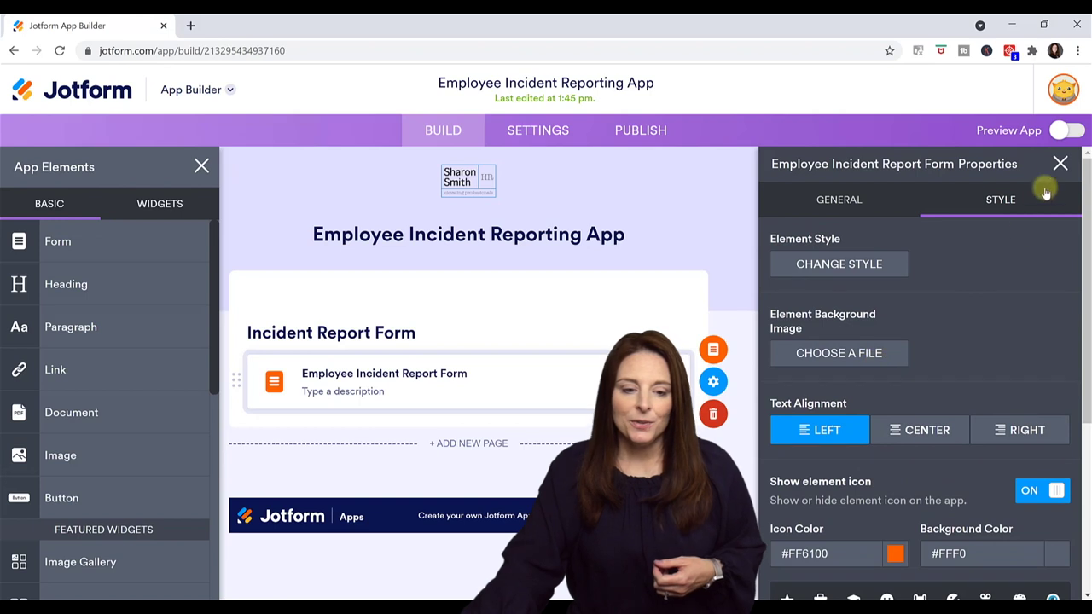
left_click(735, 358)
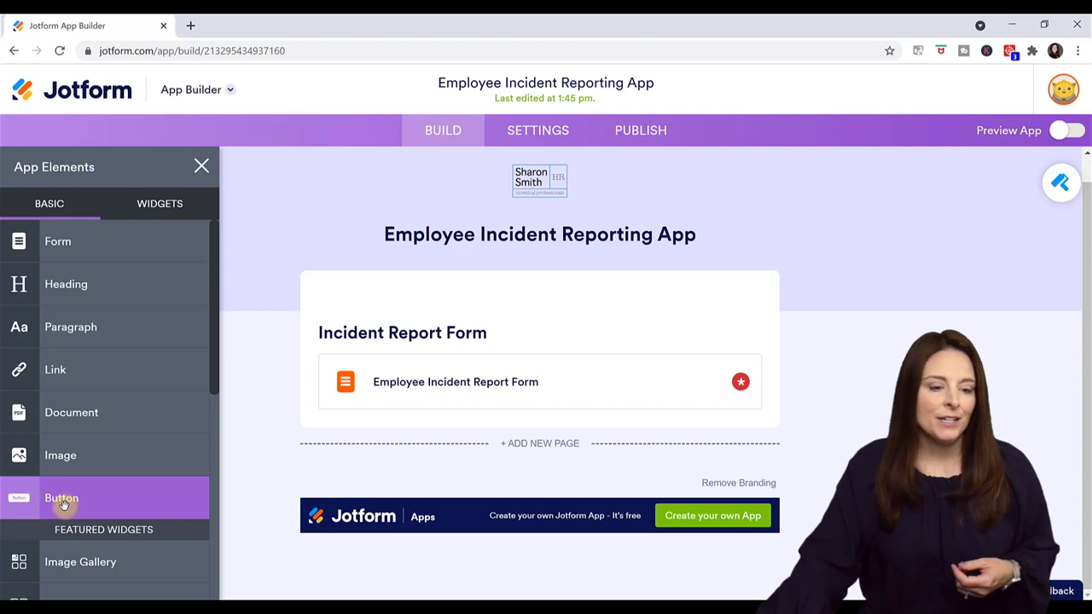
Step: Add a Button element below the Employee Incident Report Form and open its properties
left_click_drag(63, 504, 471, 442)
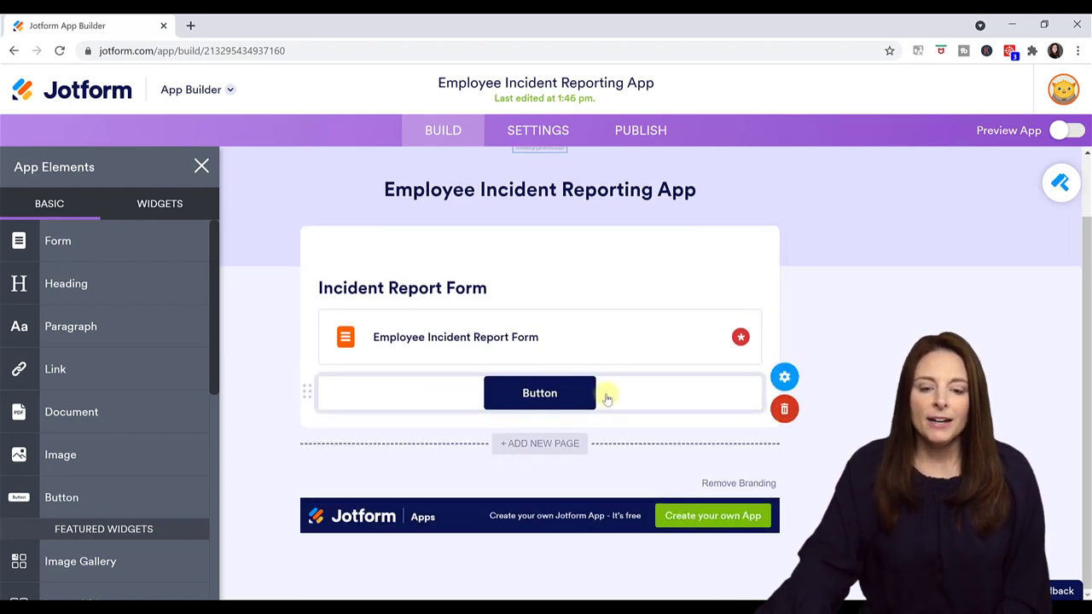
left_click(811, 384)
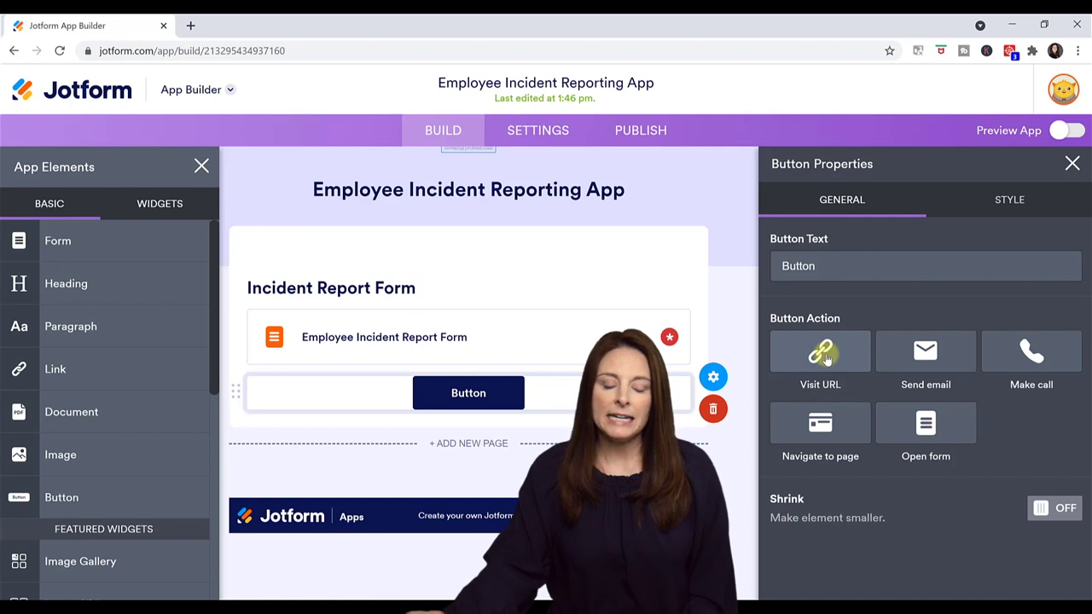
Step: Try the Visit URL and Send email actions on the button and examine the fields each one offers
left_click(821, 354)
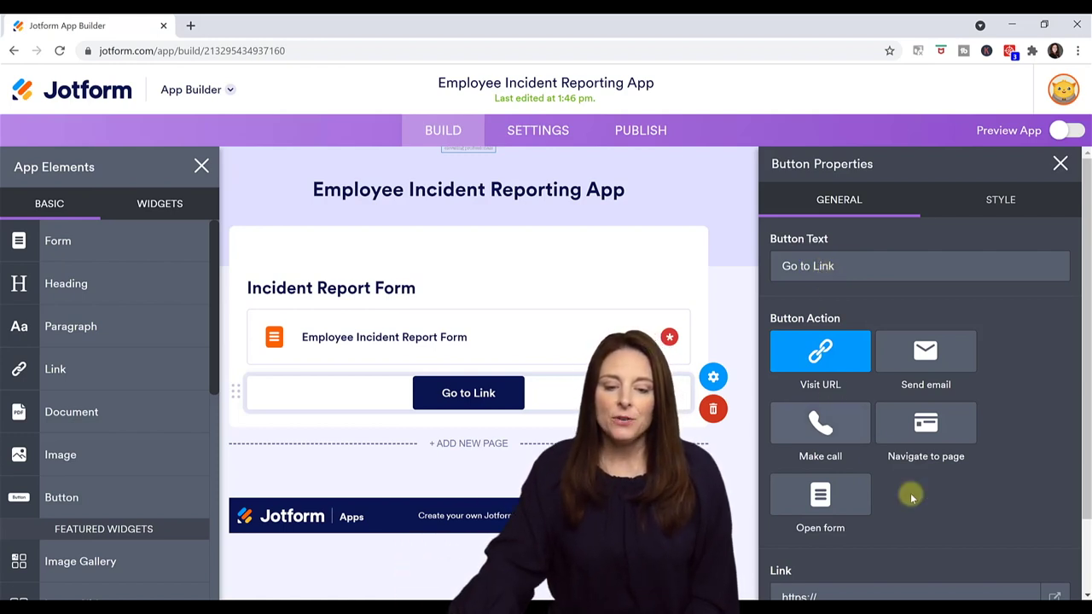
scroll(910, 495, "down", 1)
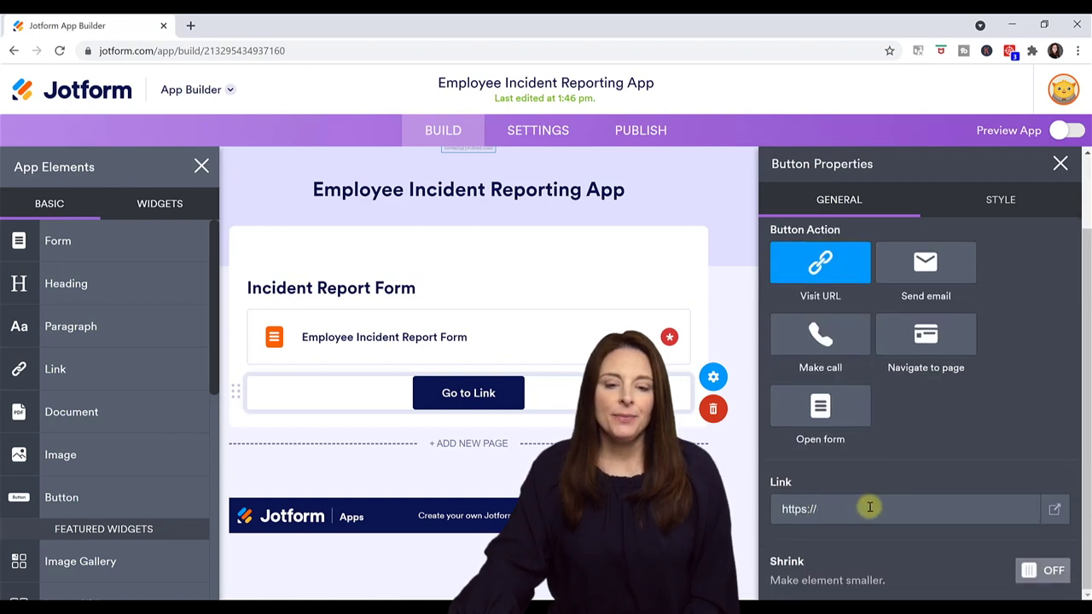
scroll(869, 507, "up", 1)
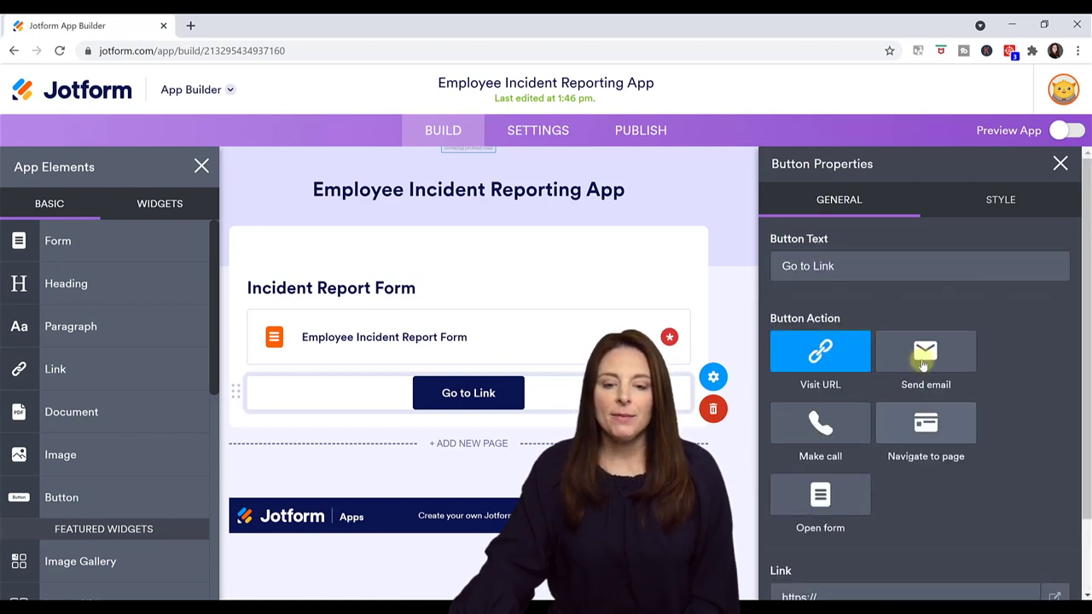
left_click(926, 357)
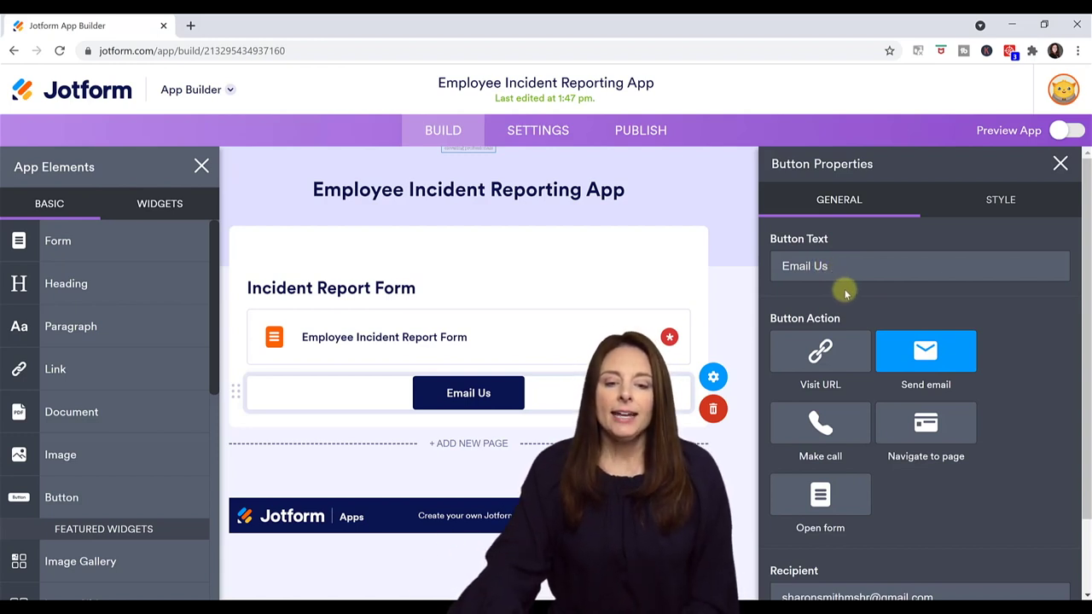
scroll(853, 419, "down", 1)
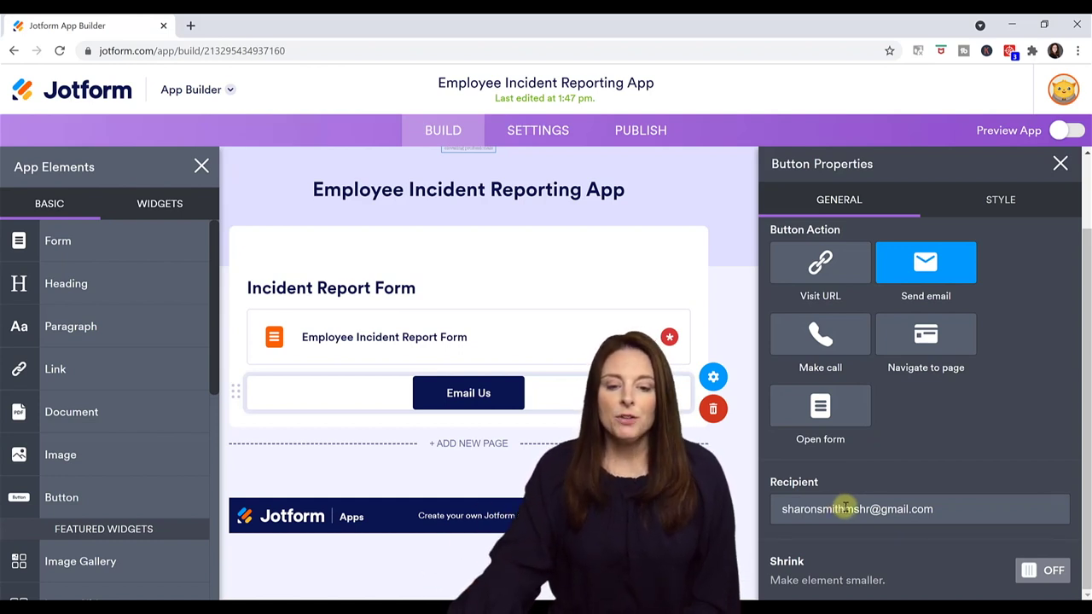
scroll(845, 500, "up", 1)
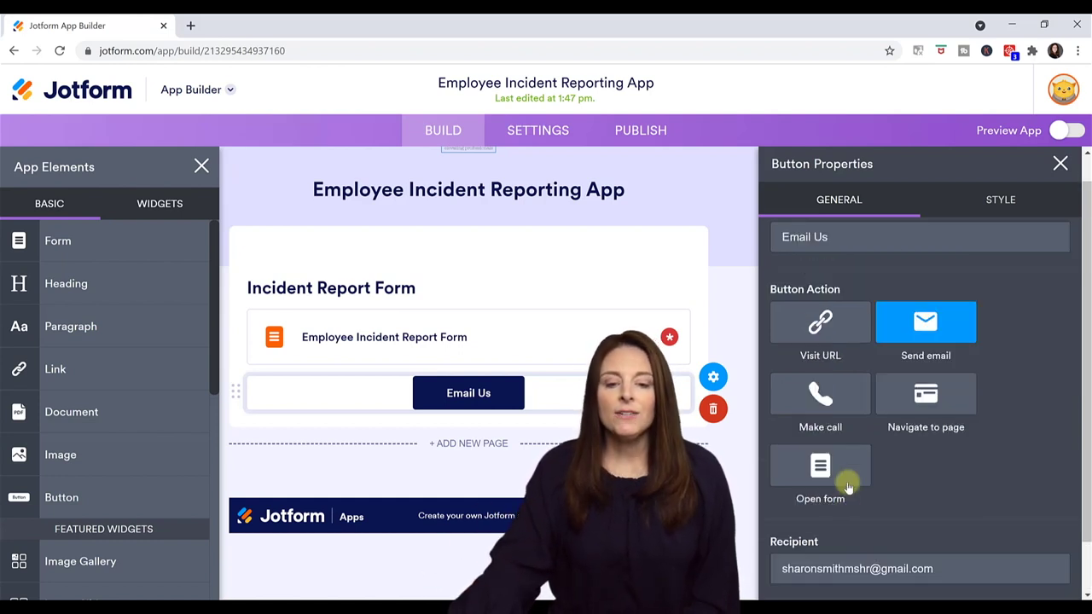
Step: Set the button's action to Make call, enter the contact phone number and close the button properties
left_click(816, 413)
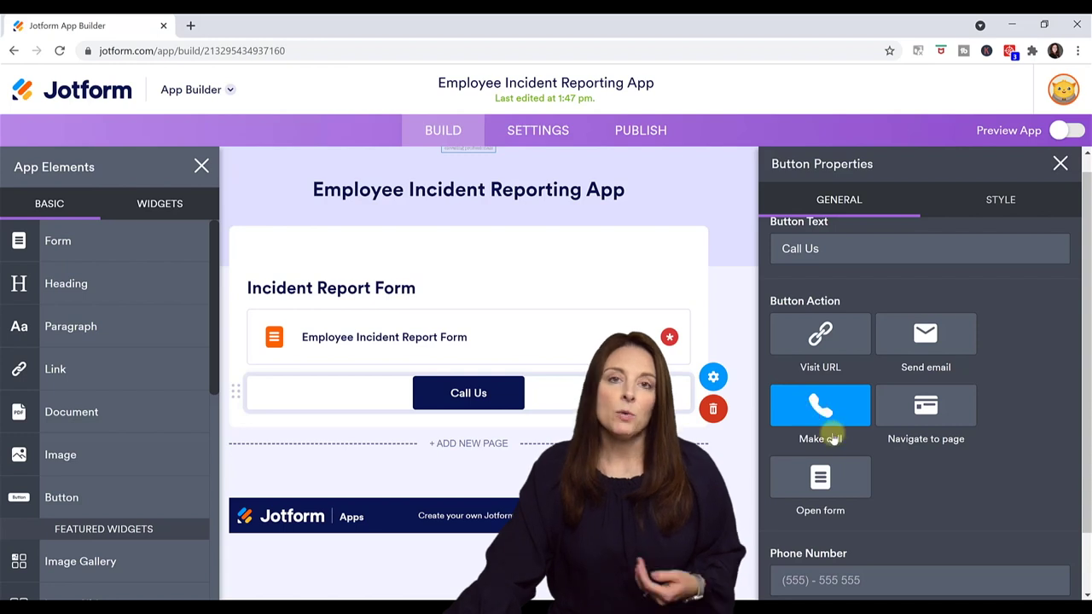
scroll(821, 478, "down", 1)
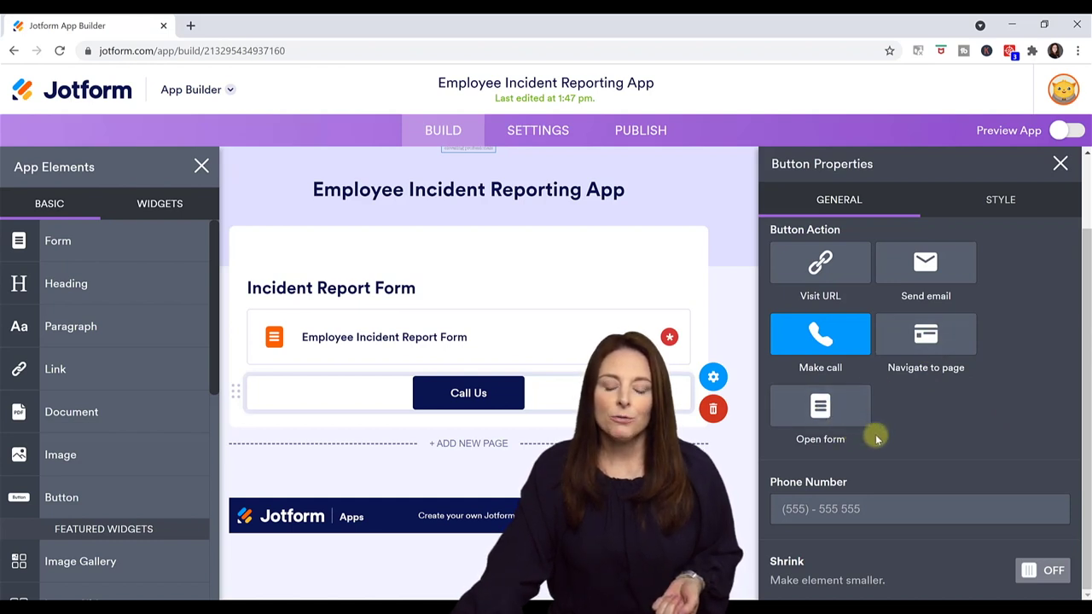
scroll(888, 444, "up", 2)
scroll(955, 484, "down", 2)
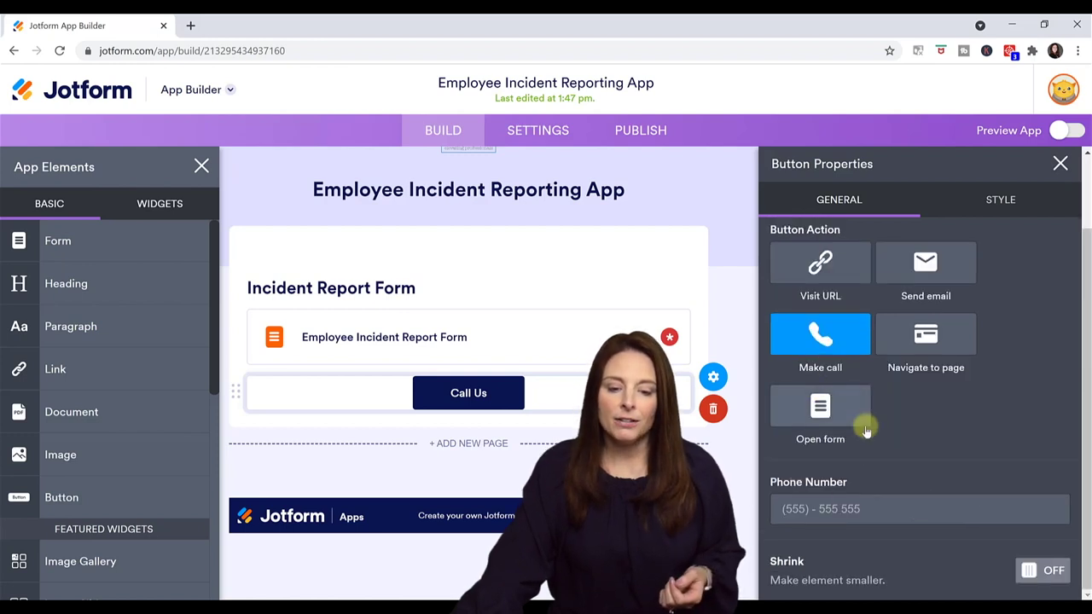
left_click(858, 512)
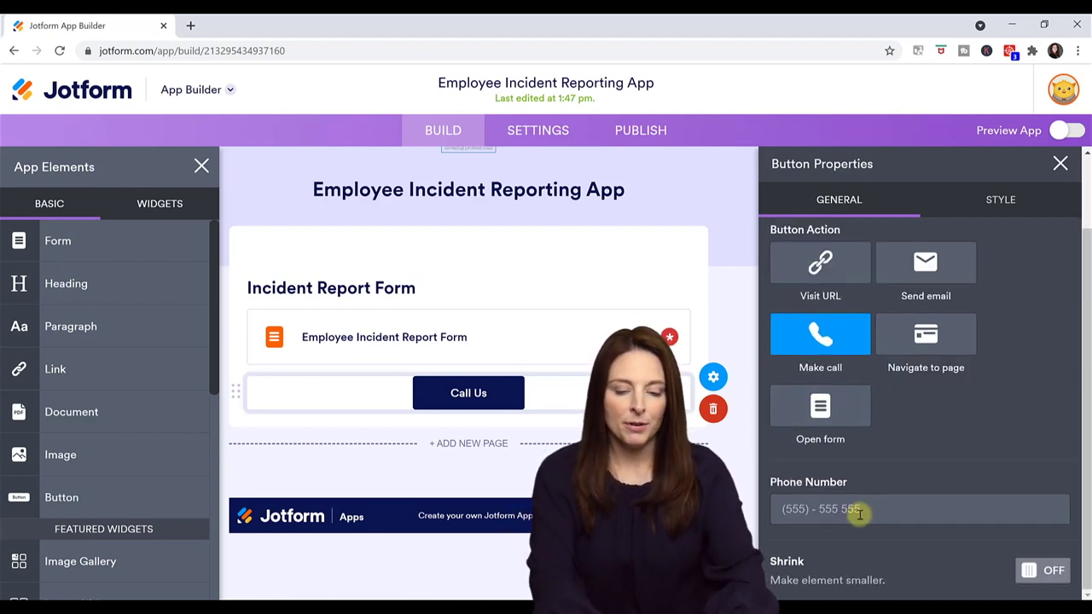
type("5559987745")
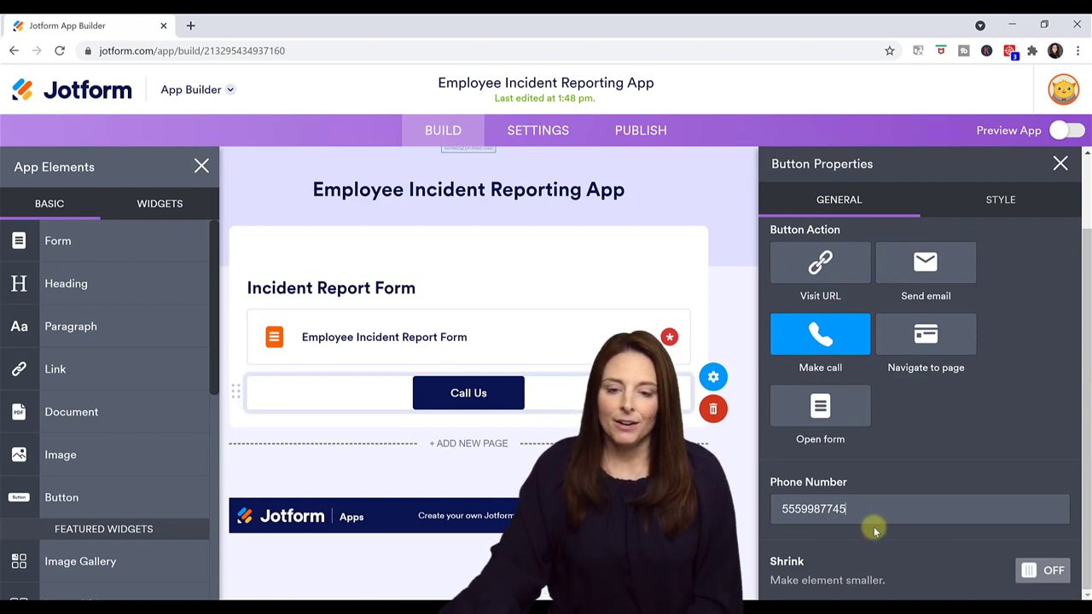
left_click(1060, 166)
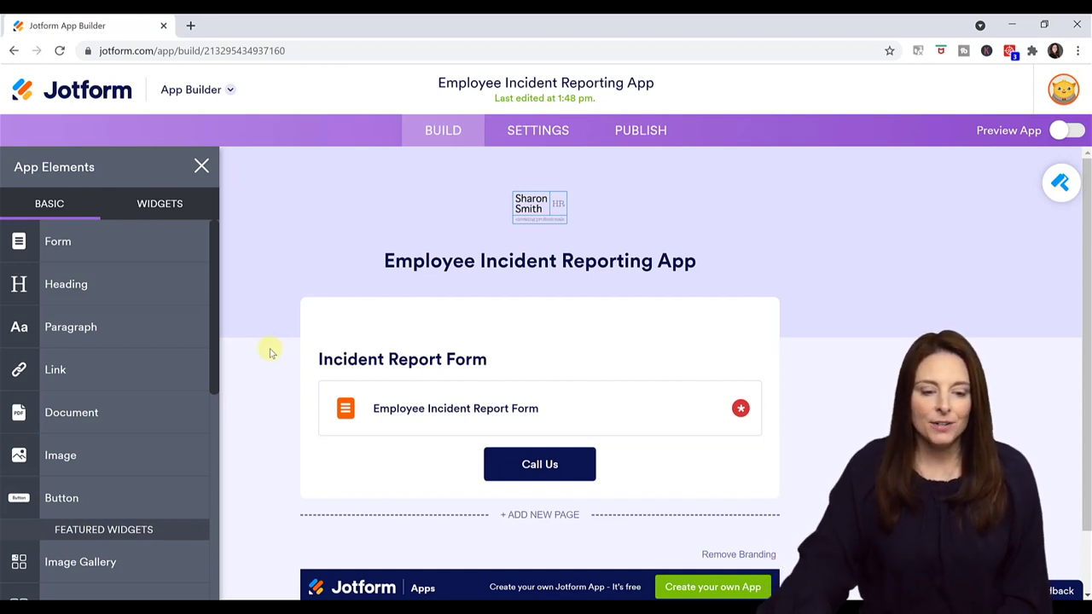
Step: Add a new page below the first one and place a Document element on it
left_click(536, 527)
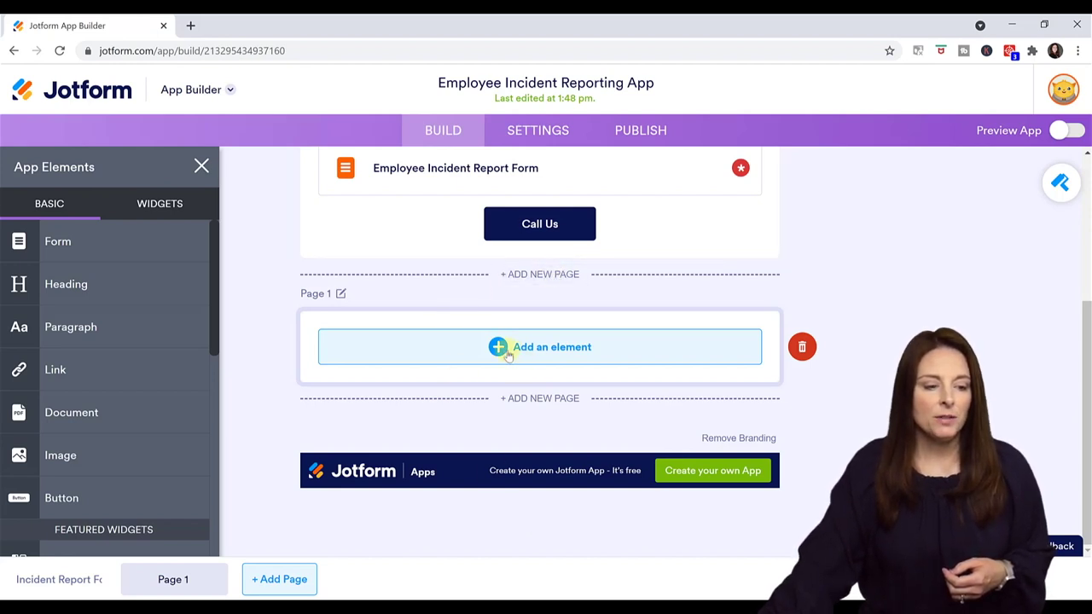
left_click_drag(69, 416, 518, 379)
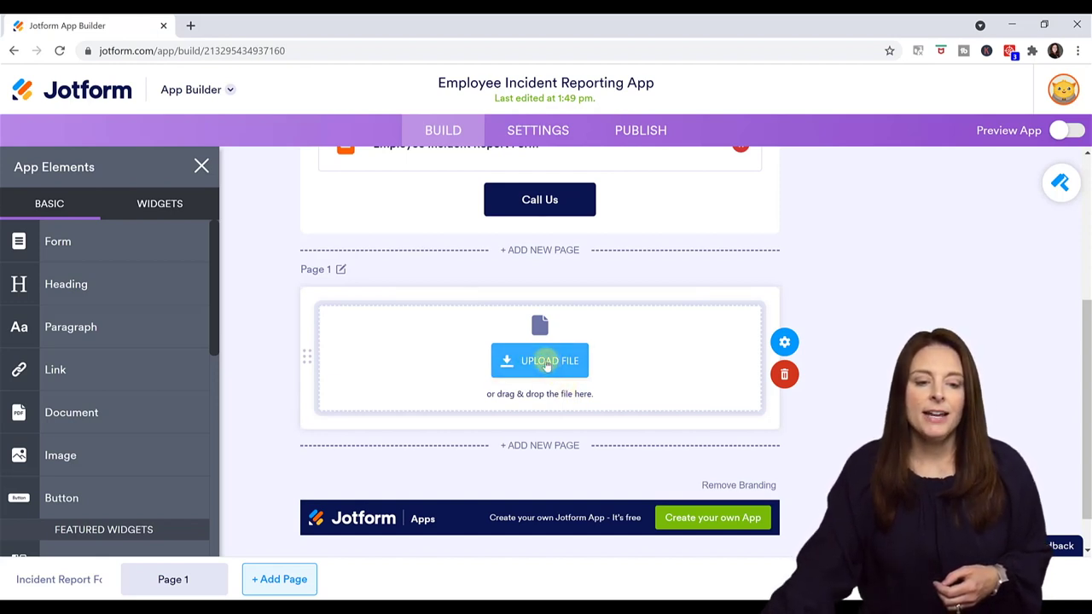
Step: Upload the file ANNUAL REPORT 2 Template.pdf to the Document element on the second page
left_click(546, 363)
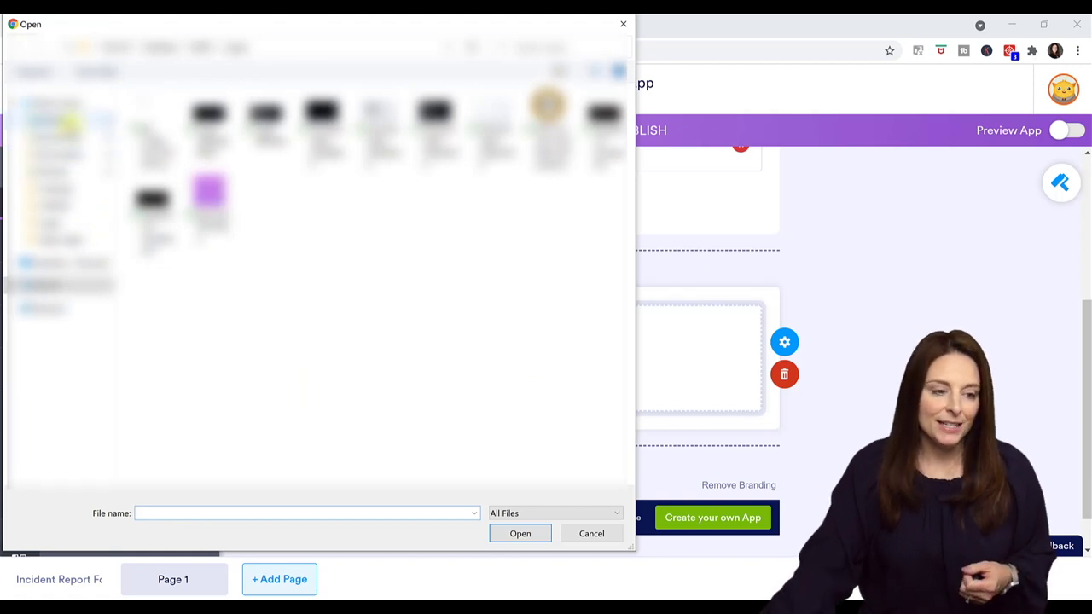
left_click(68, 124)
scroll(183, 285, "down", 5)
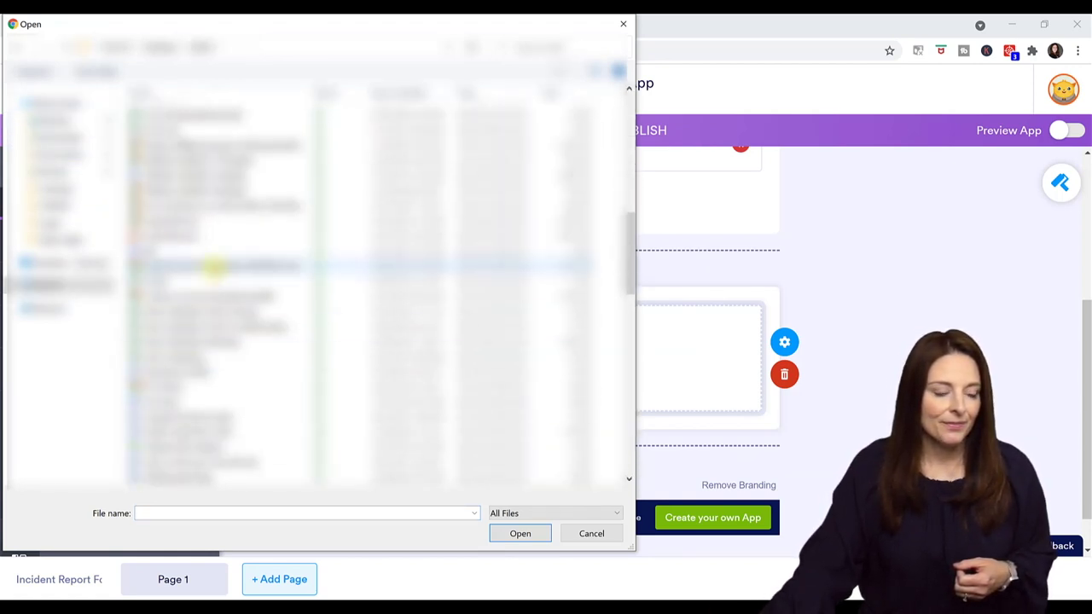
left_click(214, 280)
key("Return")
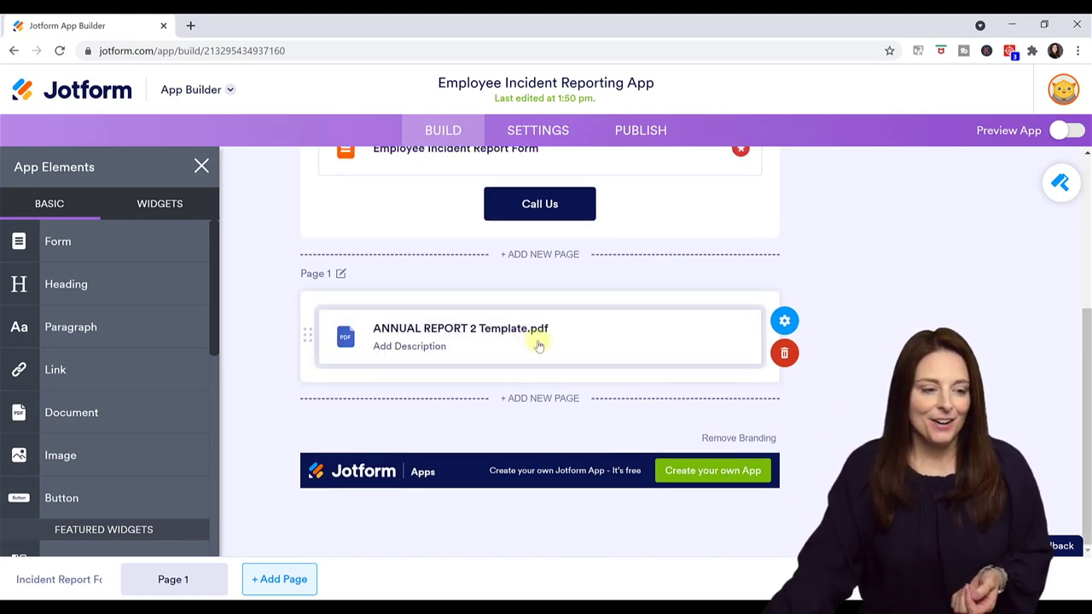
scroll(538, 345, "up", 3)
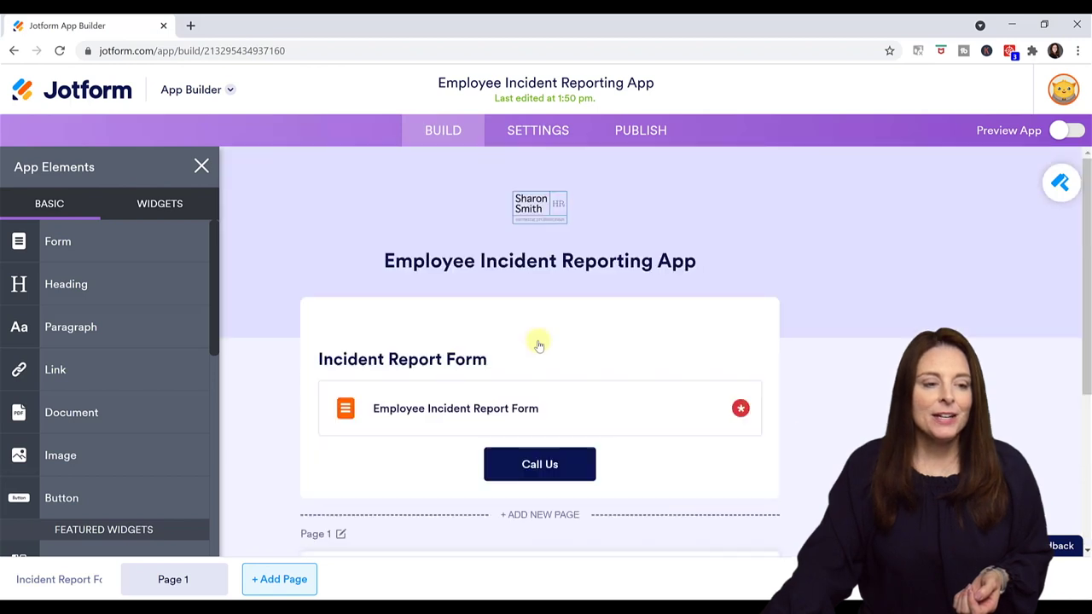
Step: Browse the widgets available for the app and return to the basic elements
left_click(167, 212)
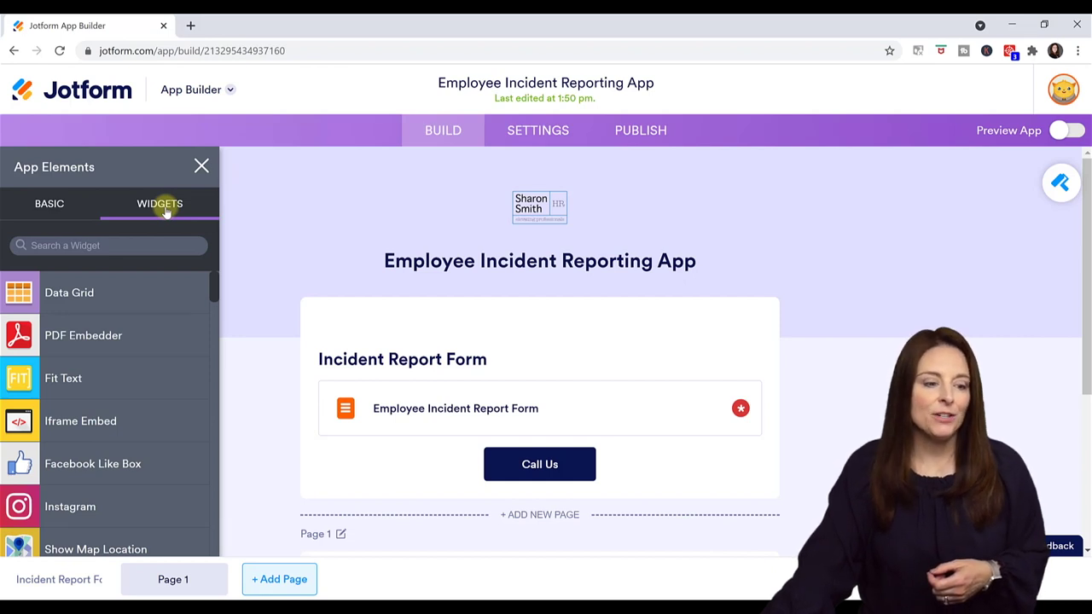
scroll(154, 434, "down", 3)
scroll(154, 434, "down", 5)
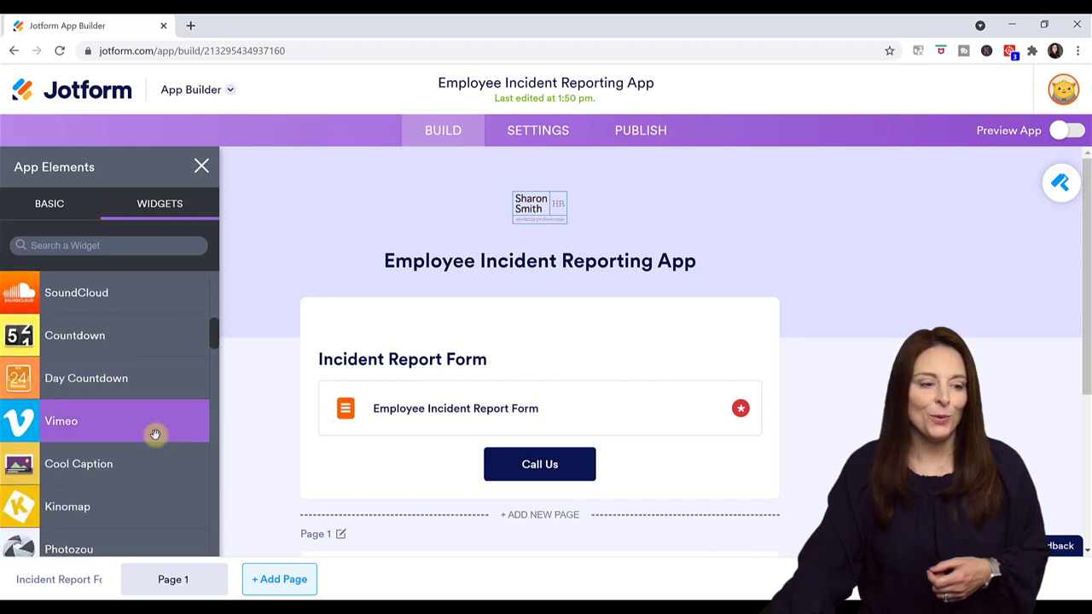
scroll(155, 434, "up", 8)
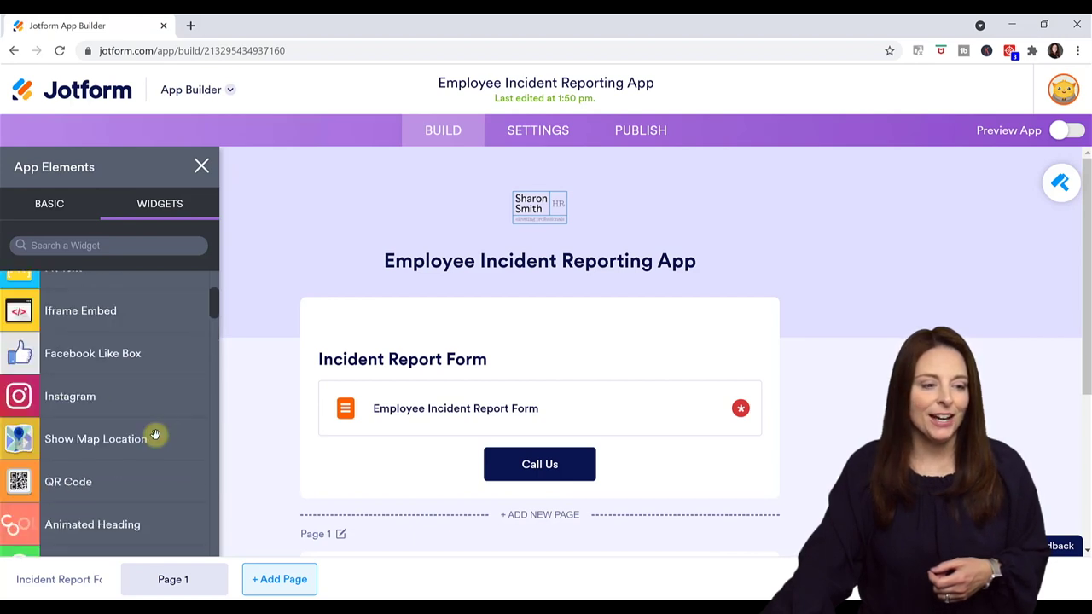
left_click(51, 205)
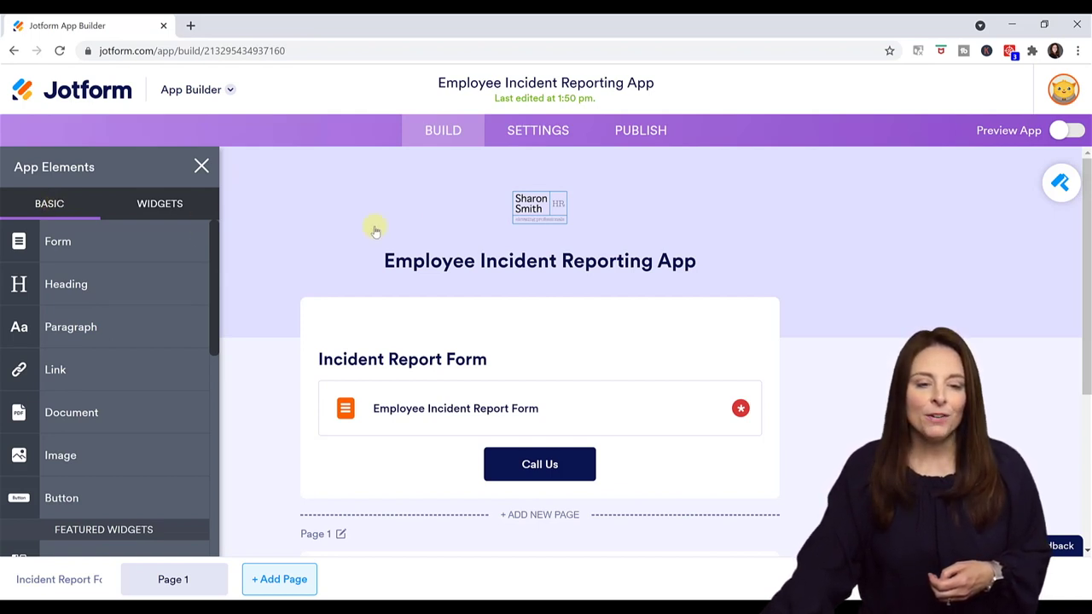
Step: In the app name and icon settings, replace the app icon image with the picture of a slipping worker
left_click(539, 132)
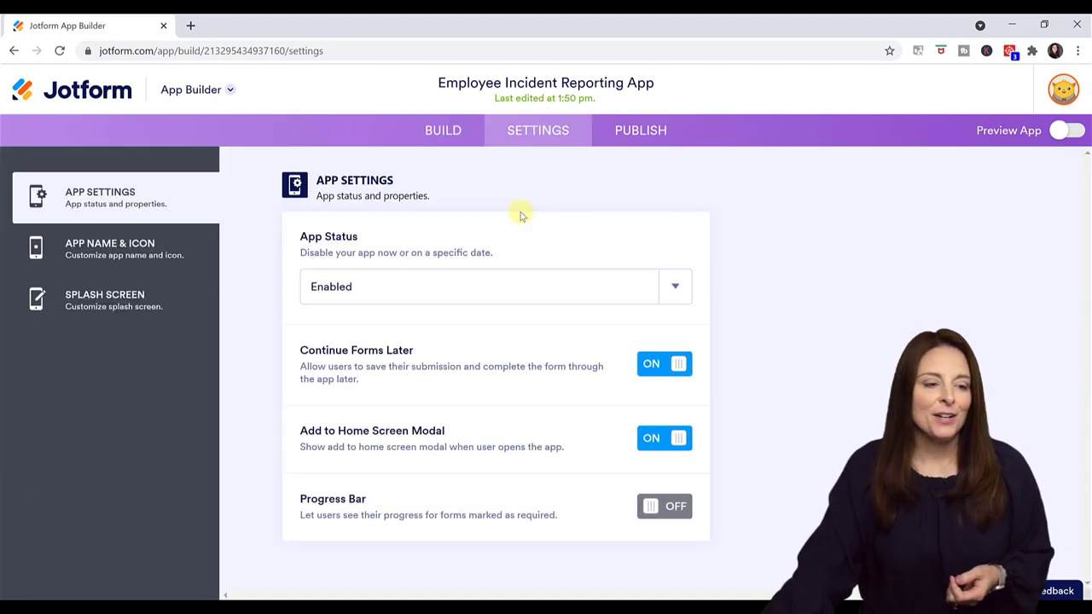
left_click(106, 258)
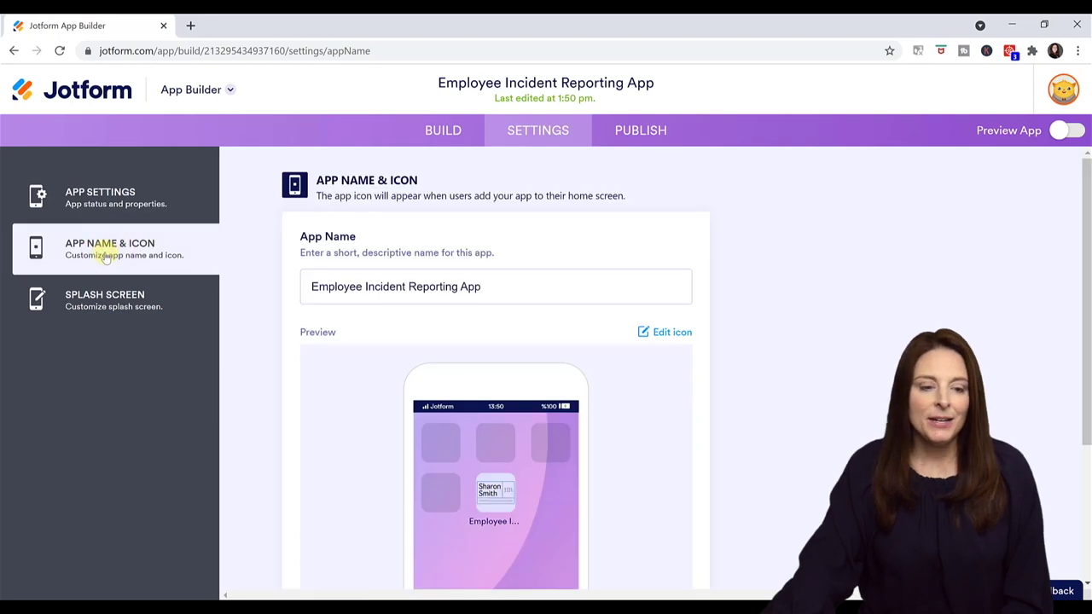
scroll(597, 325, "down", 1)
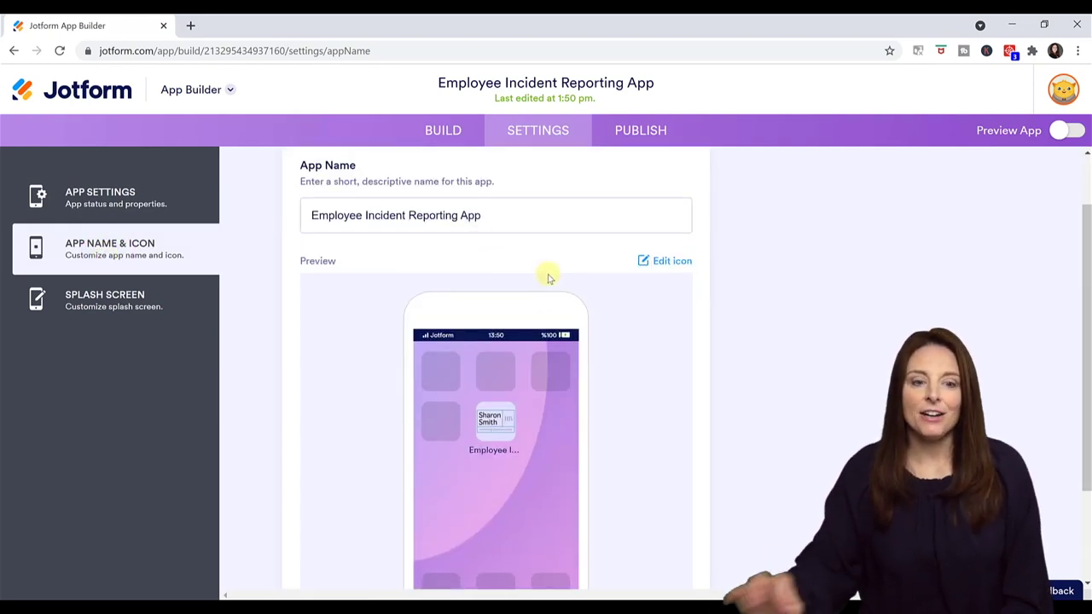
left_click(675, 264)
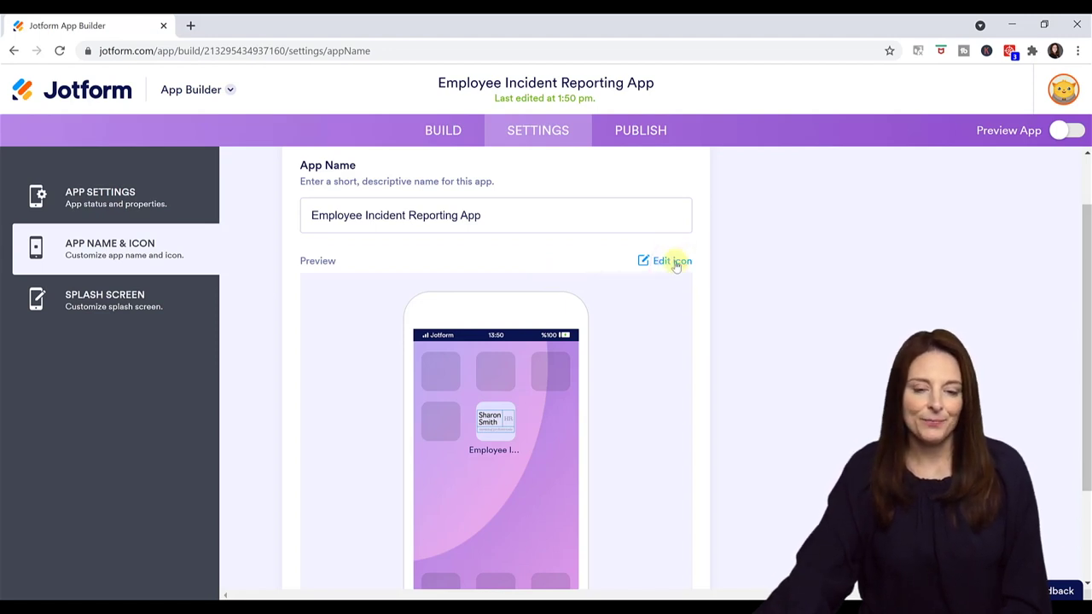
left_click(676, 265)
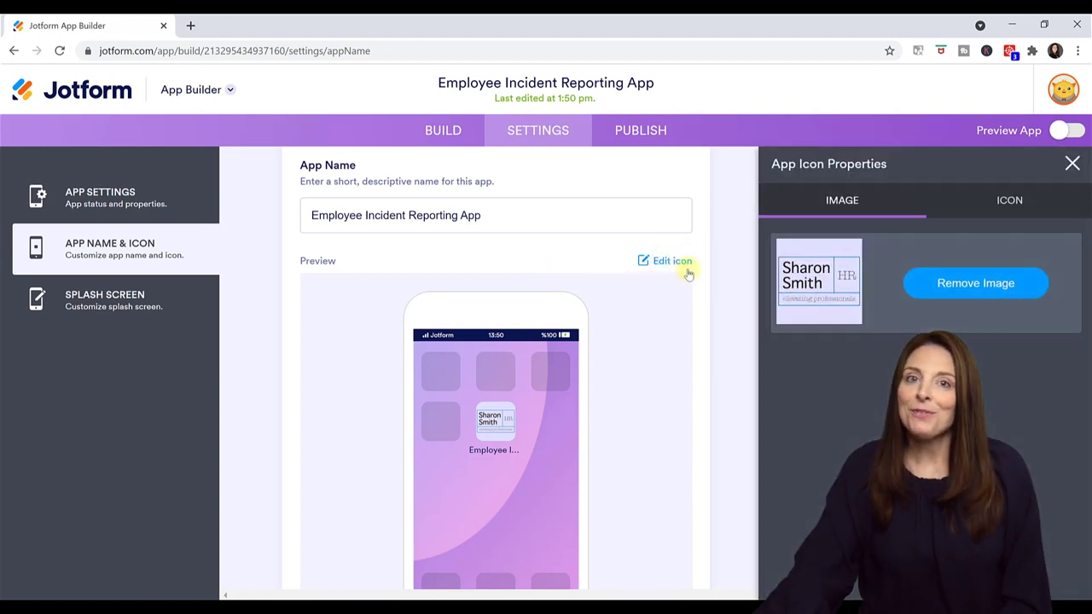
left_click(979, 288)
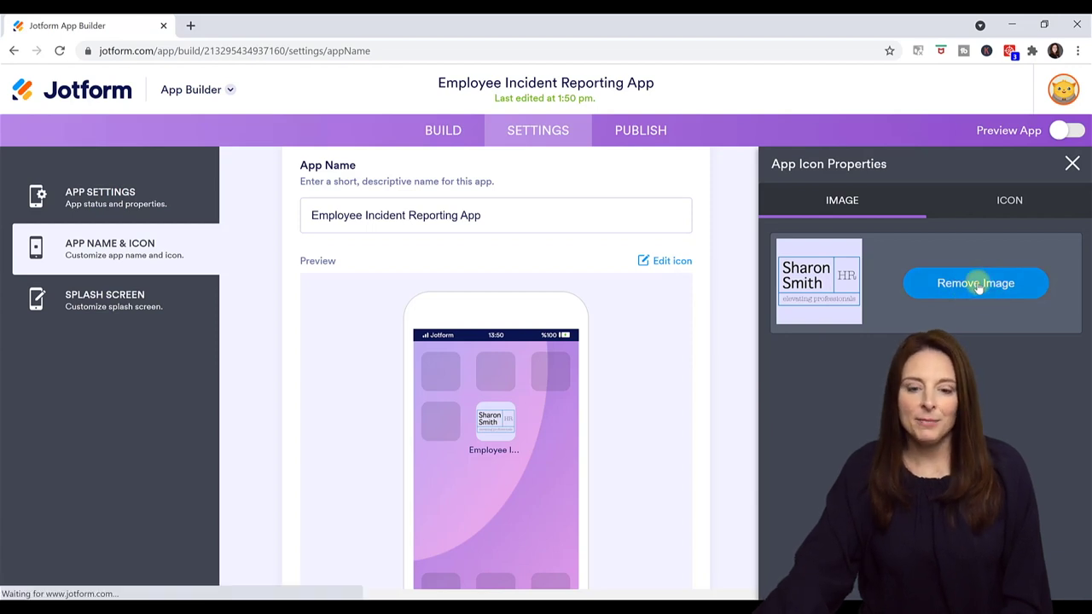
left_click(932, 328)
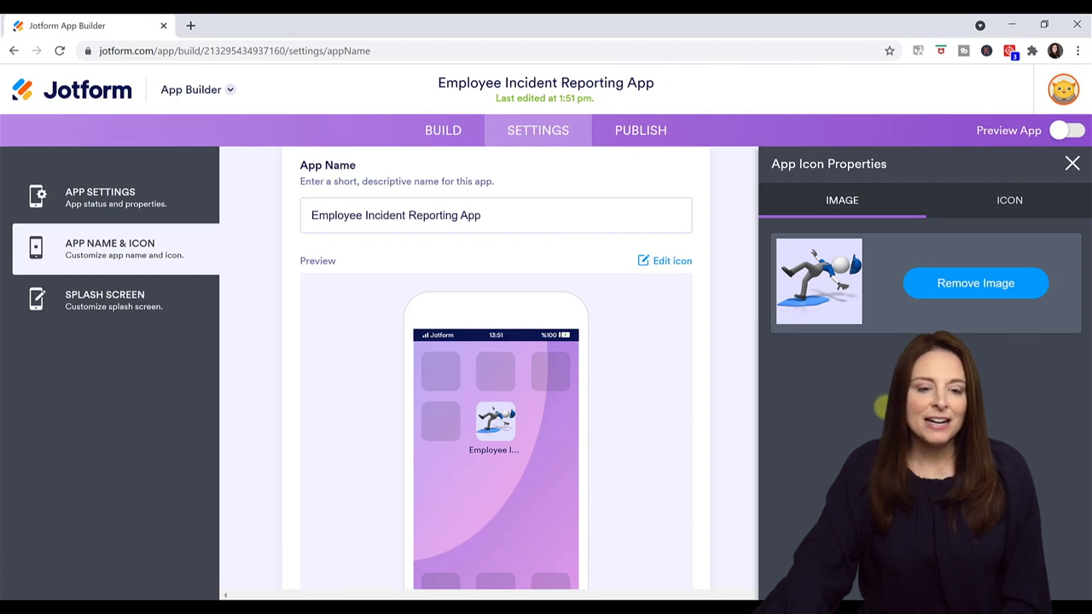
left_click(1071, 165)
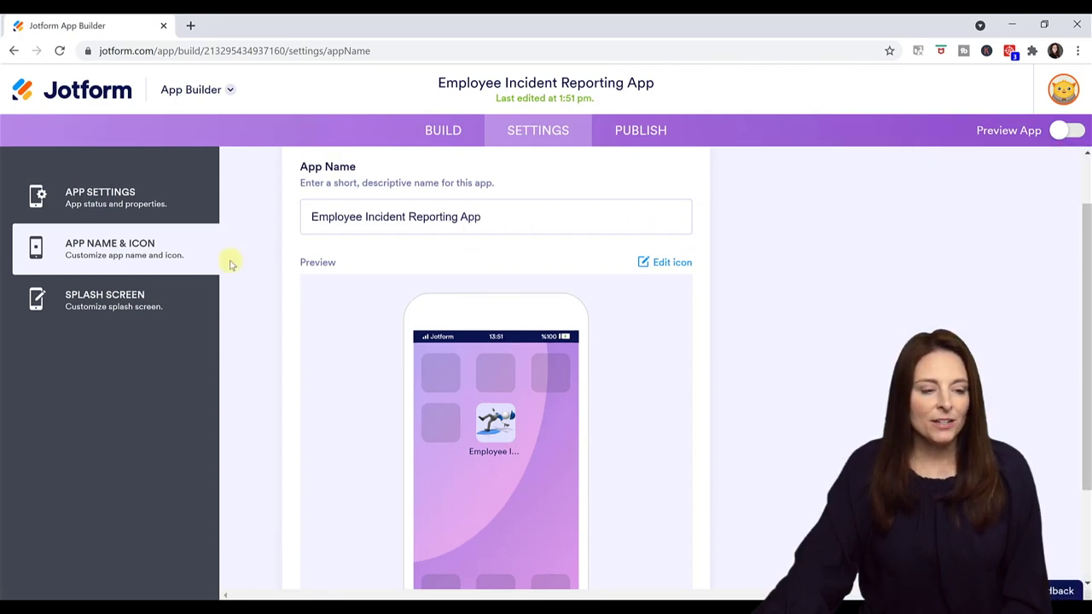
Step: Customize the splash screen by setting its background color to dark purple #311a45
scroll(310, 251, "up", 1)
left_click(107, 303)
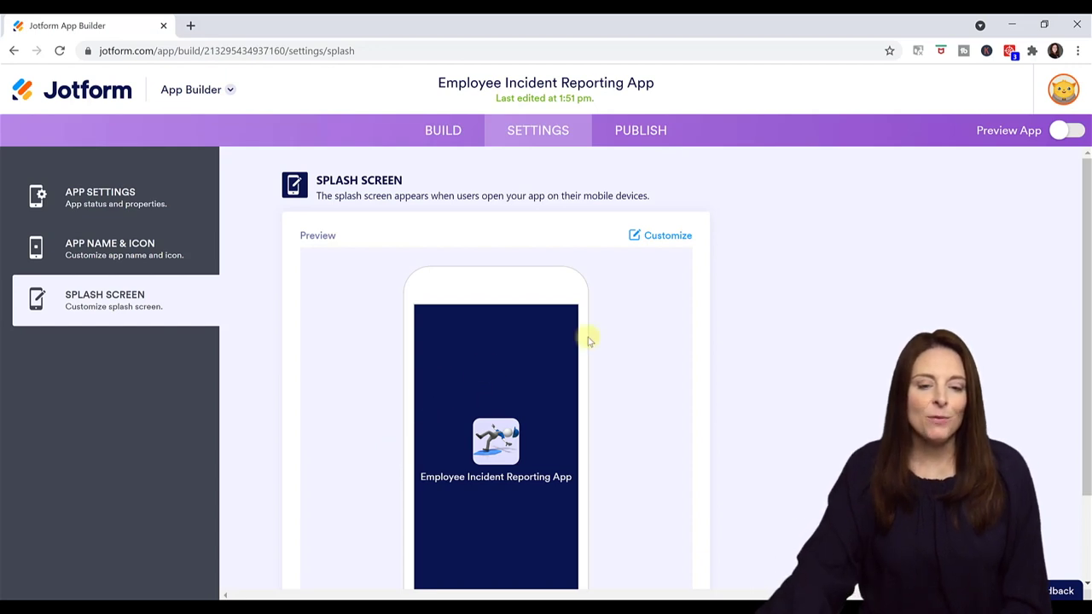
left_click(670, 238)
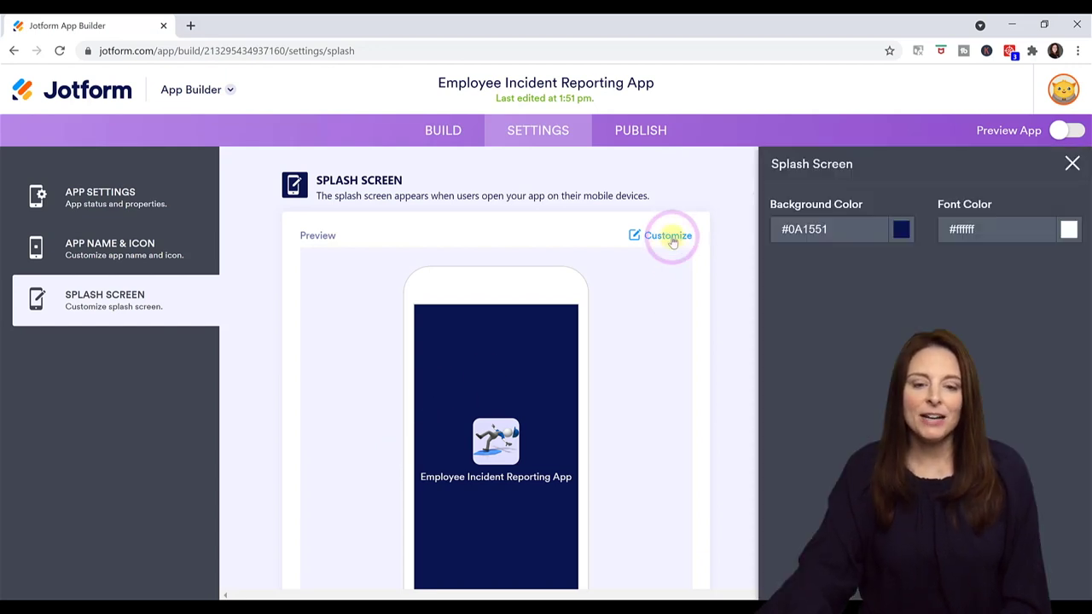
left_click(867, 229)
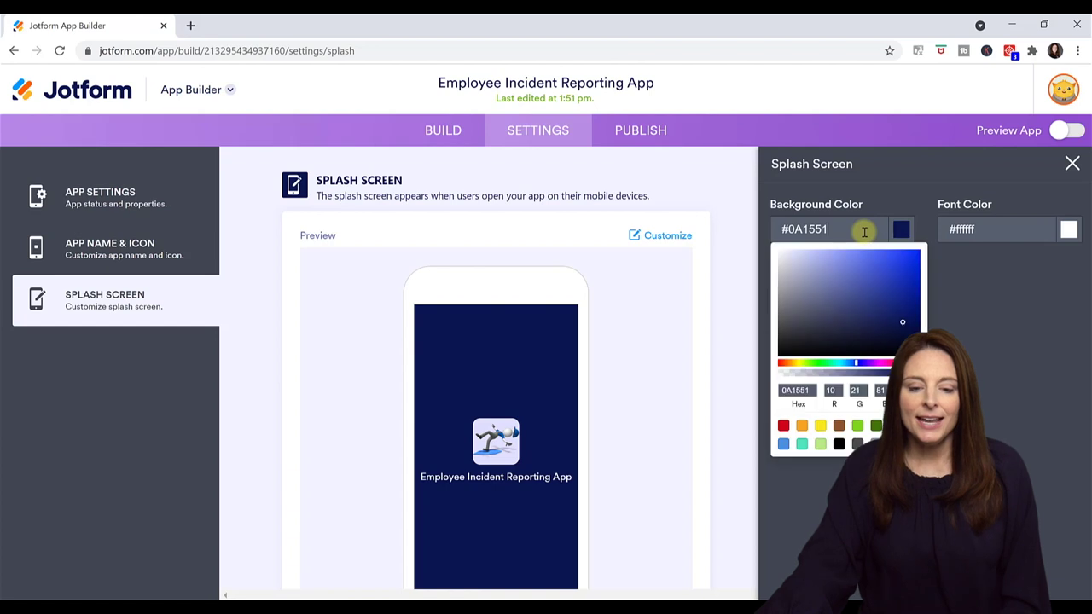
left_click(857, 426)
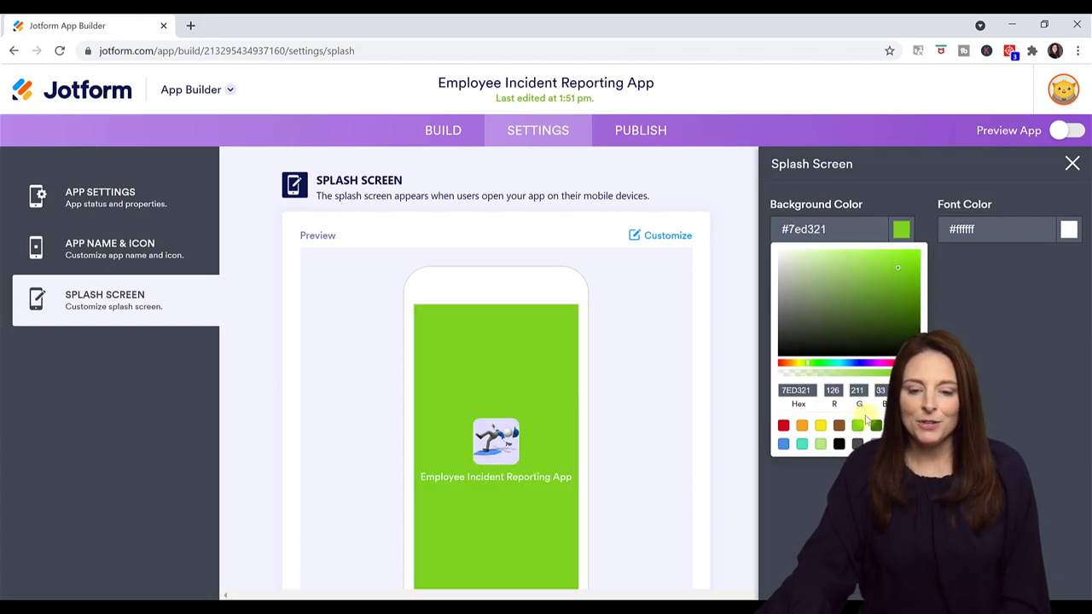
left_click(895, 426)
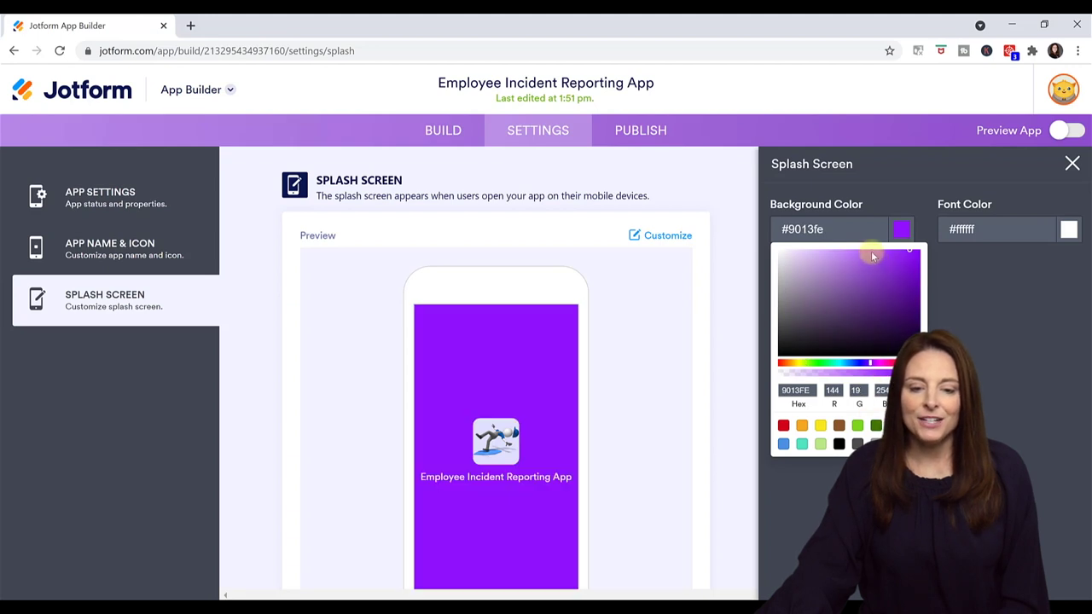
left_click(866, 326)
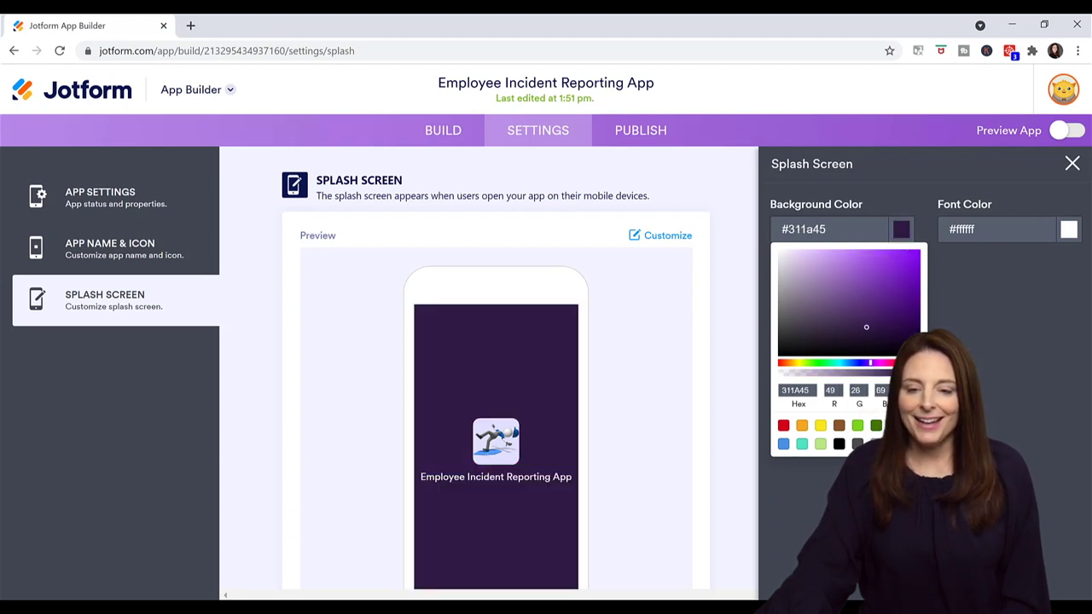
left_click(1072, 165)
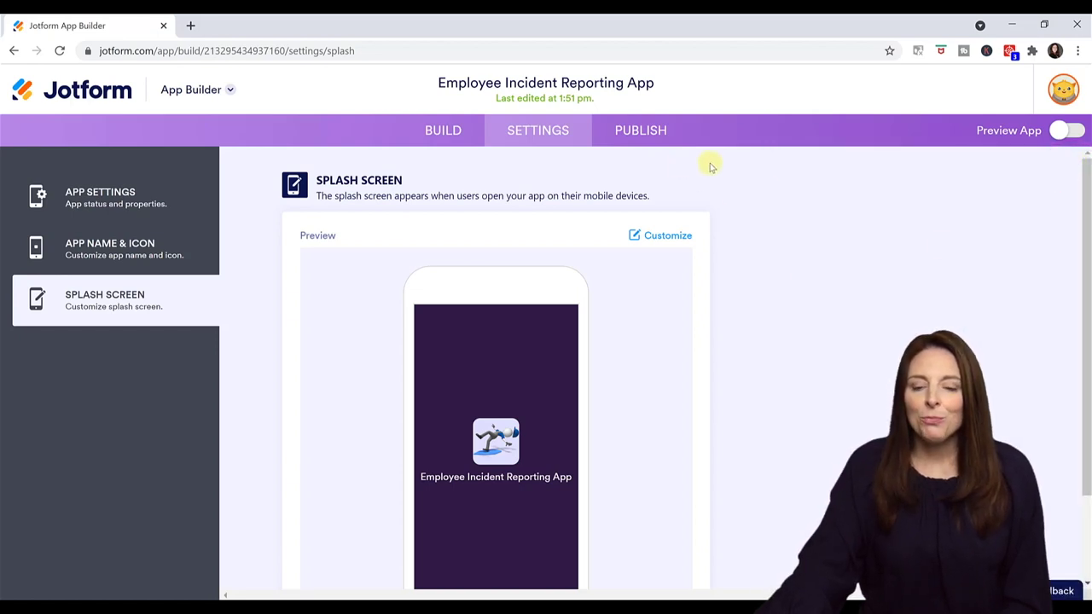
Step: Preview the app in phone view and check the list of pages it offers
left_click(1062, 135)
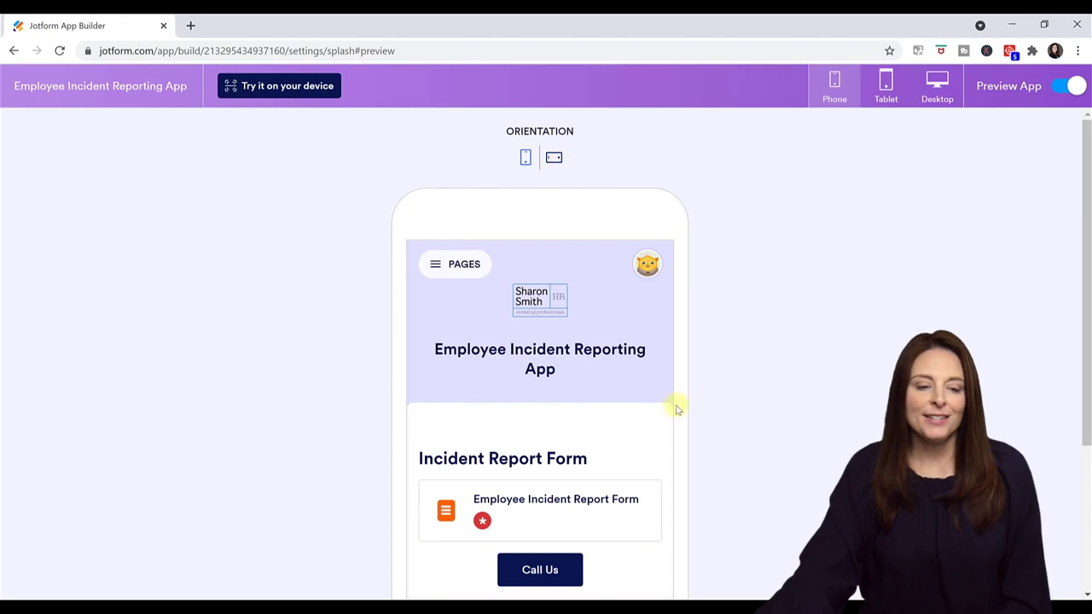
scroll(722, 415, "down", 3)
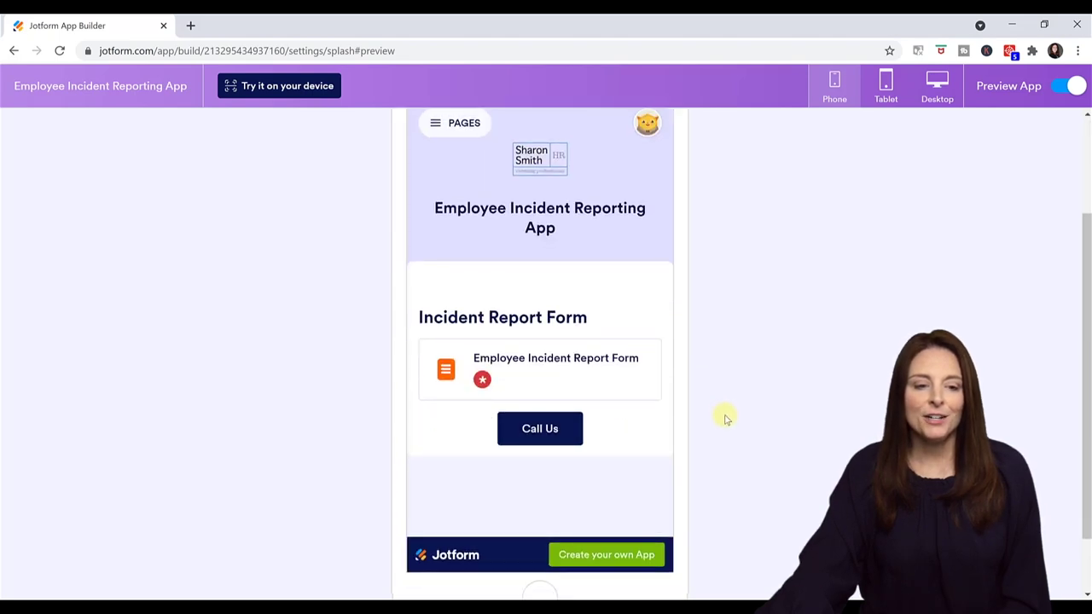
scroll(724, 418, "up", 2)
left_click(450, 196)
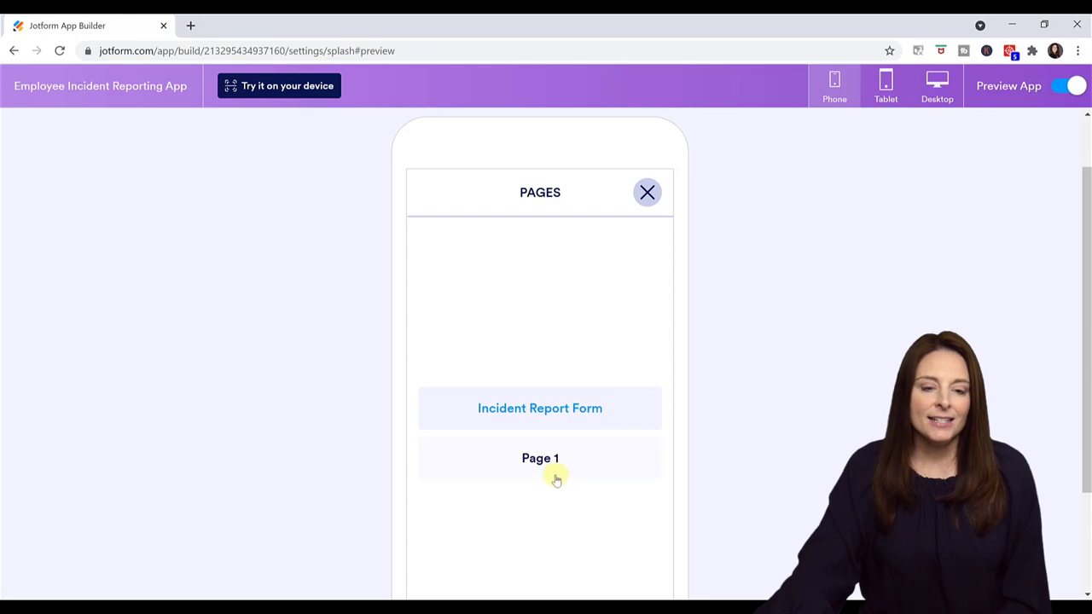
left_click(651, 195)
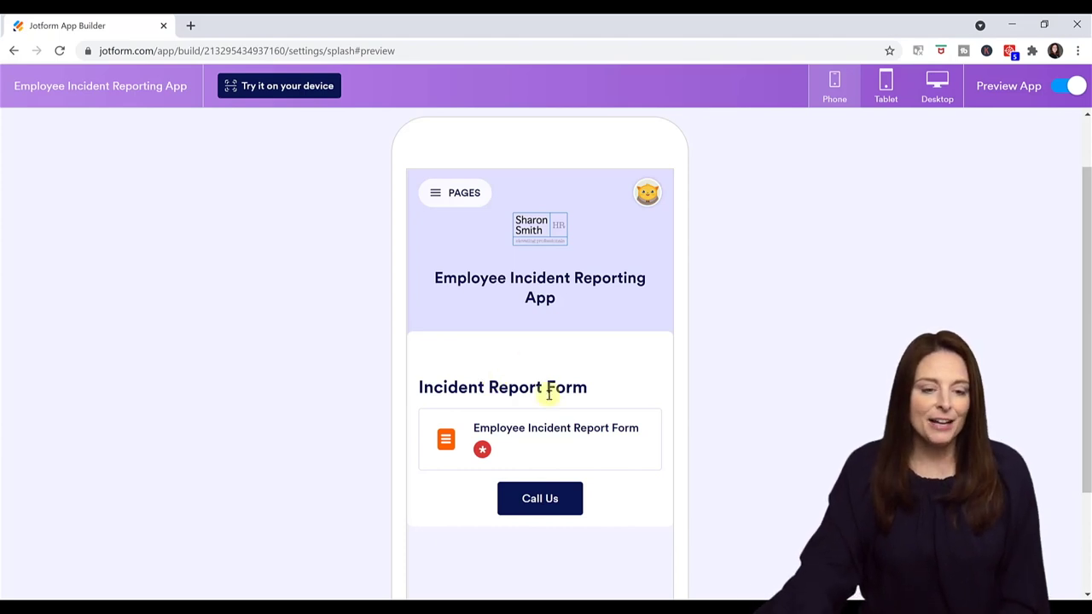
Step: Check the Employee Incident Report Form's options in the preview, view the app's QR code and link, and exit the preview
scroll(576, 367, "down", 1)
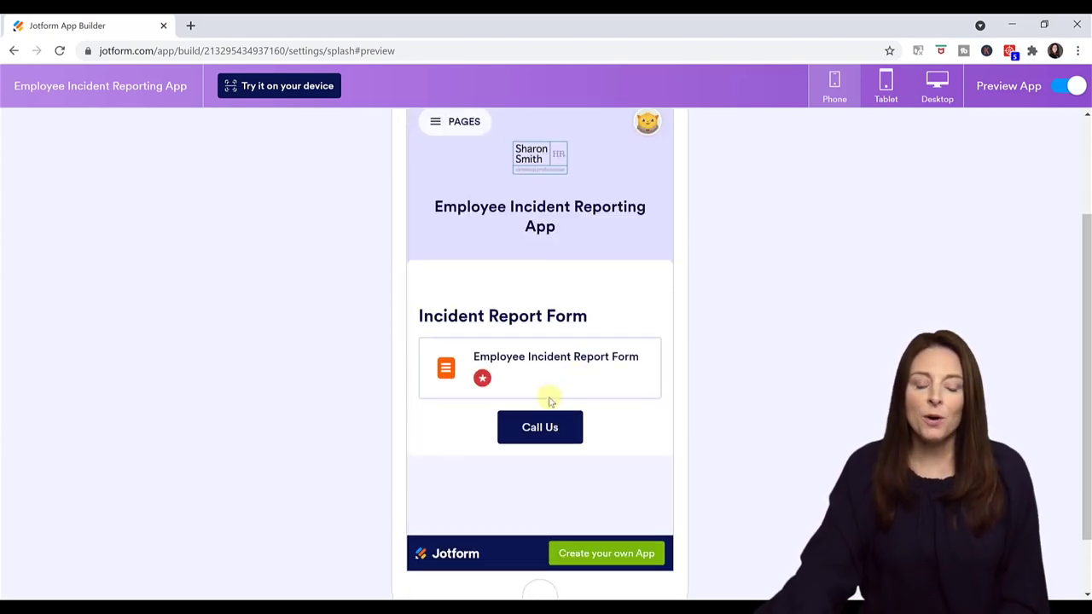
left_click(546, 367)
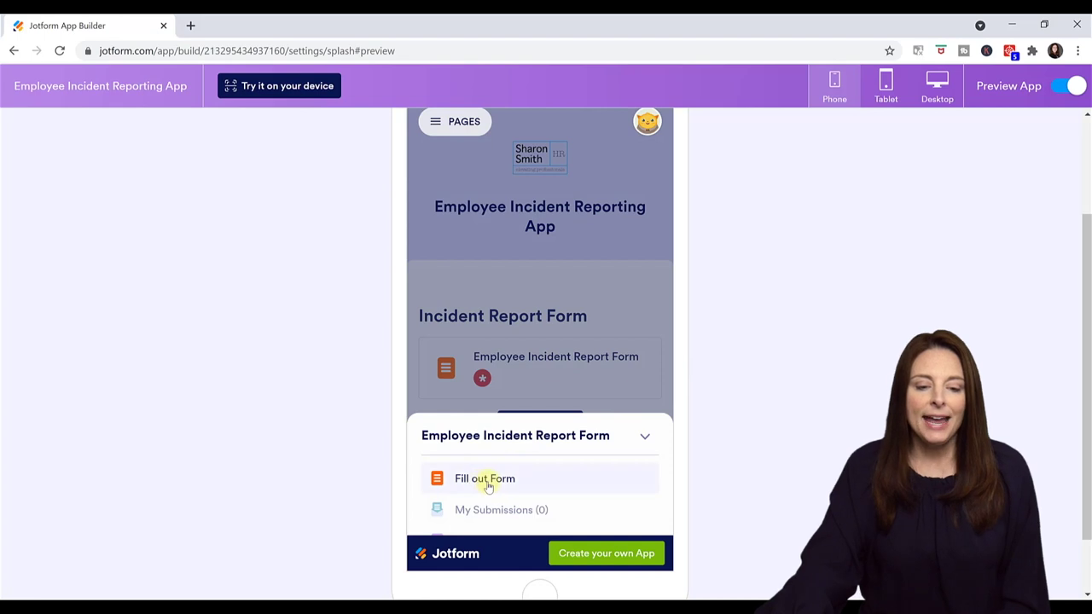
left_click(645, 439)
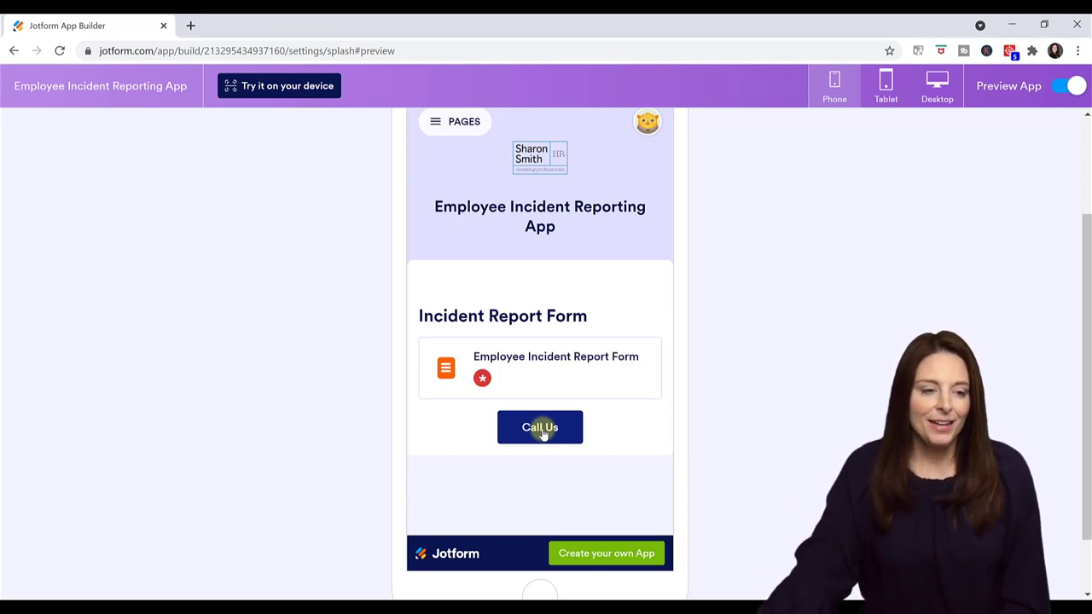
scroll(541, 429, "up", 3)
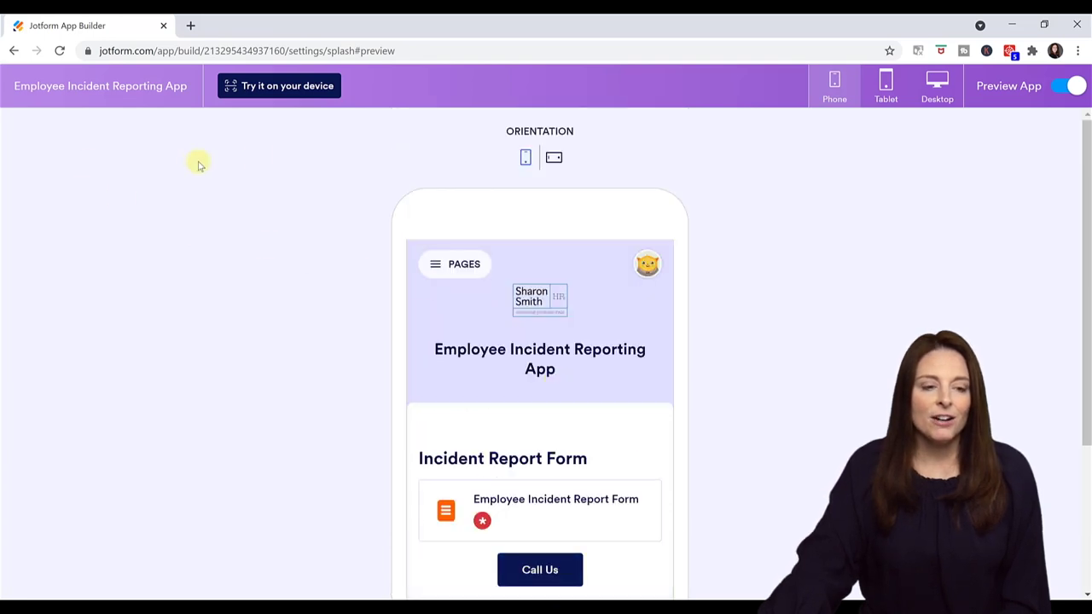
left_click(281, 88)
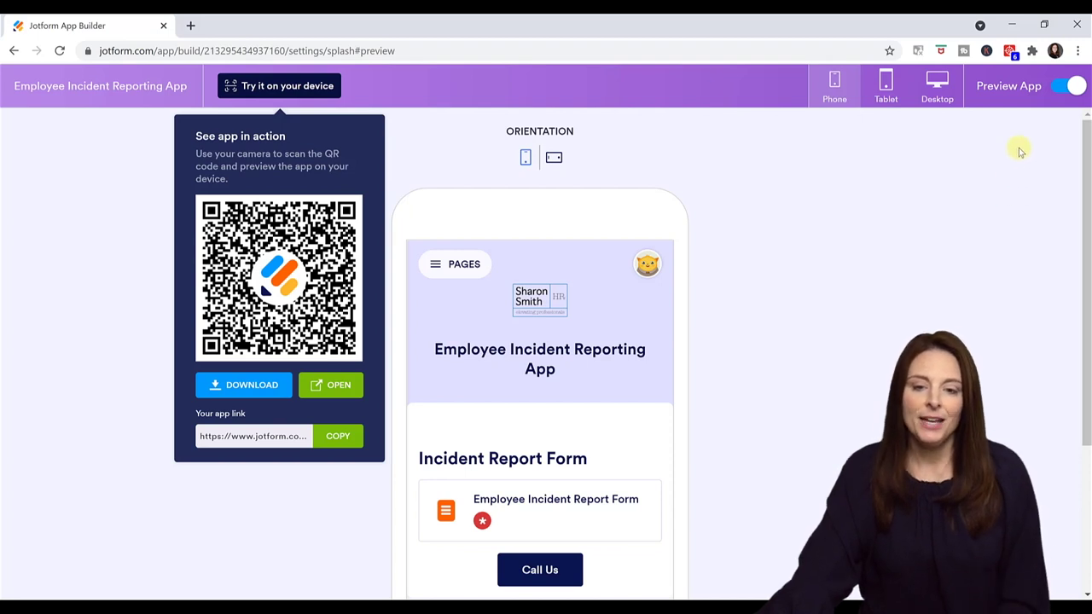
left_click(1074, 88)
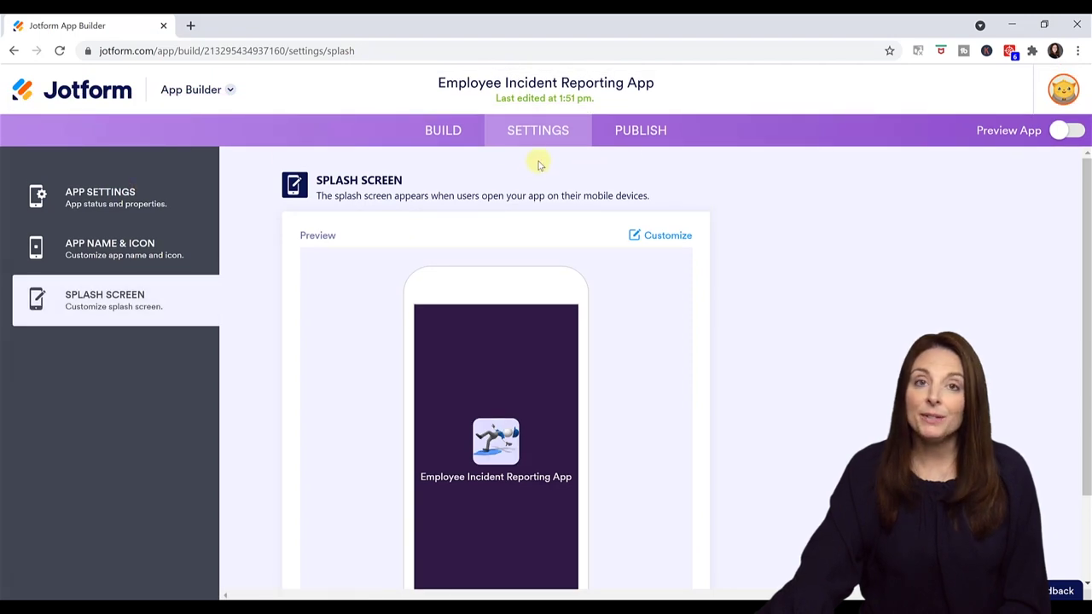
Step: Return to building the app and add a heading reading "Resources" above the ANNUAL REPORT 2 Template.pdf document on Page 1
left_click(444, 132)
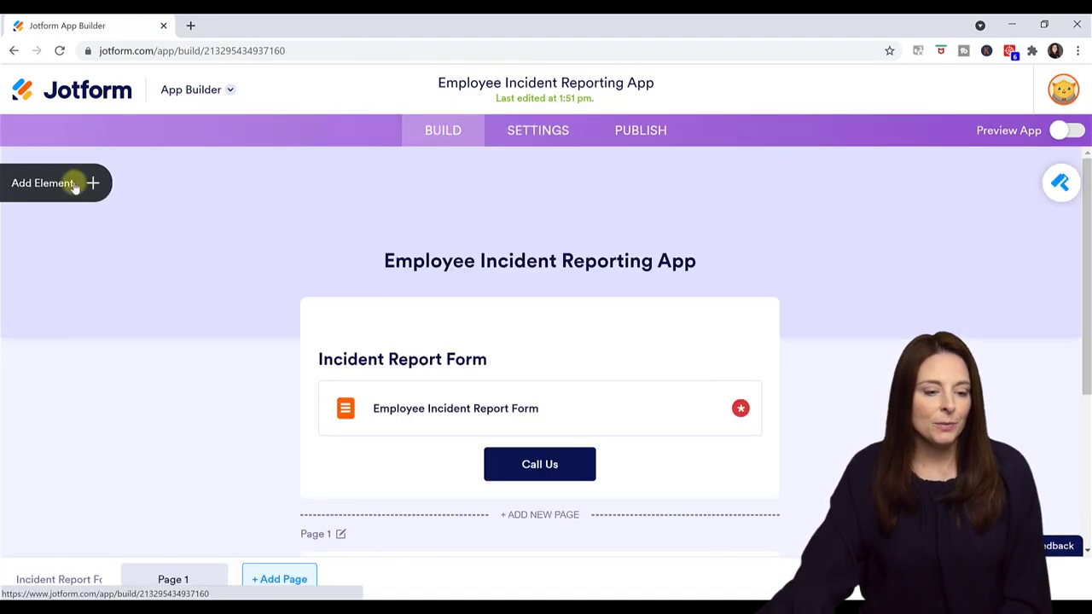
scroll(174, 324, "down", 5)
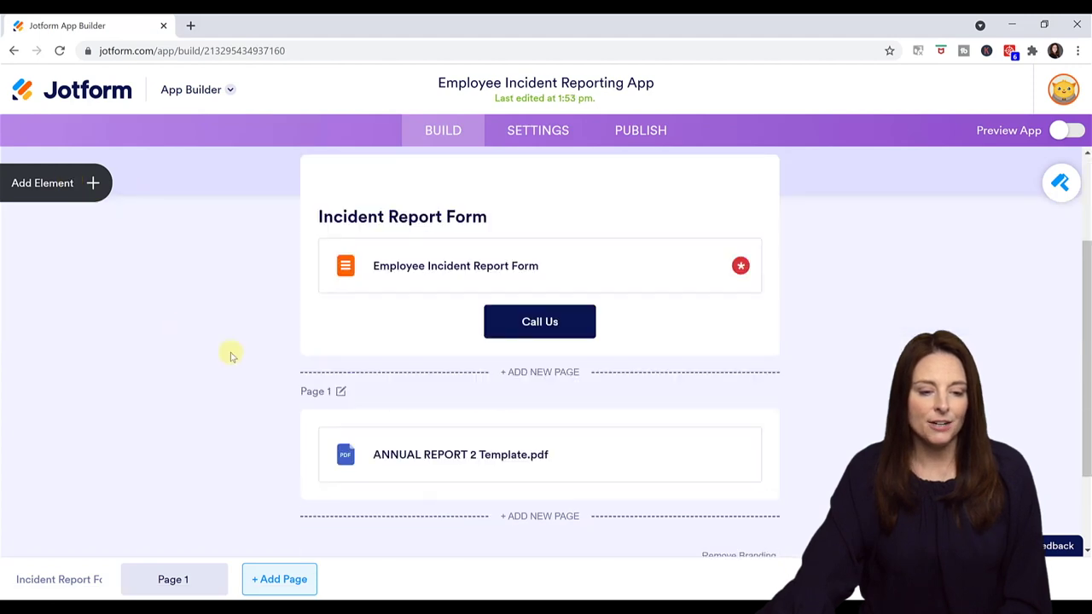
left_click(445, 398)
left_click(92, 183)
left_click_drag(70, 287, 409, 370)
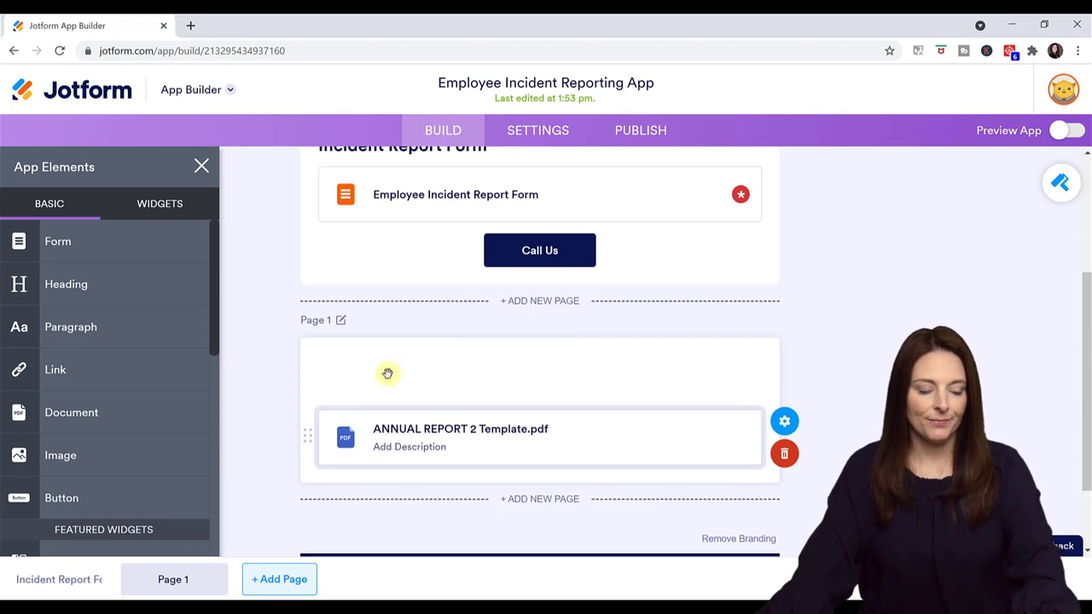
type("Resources")
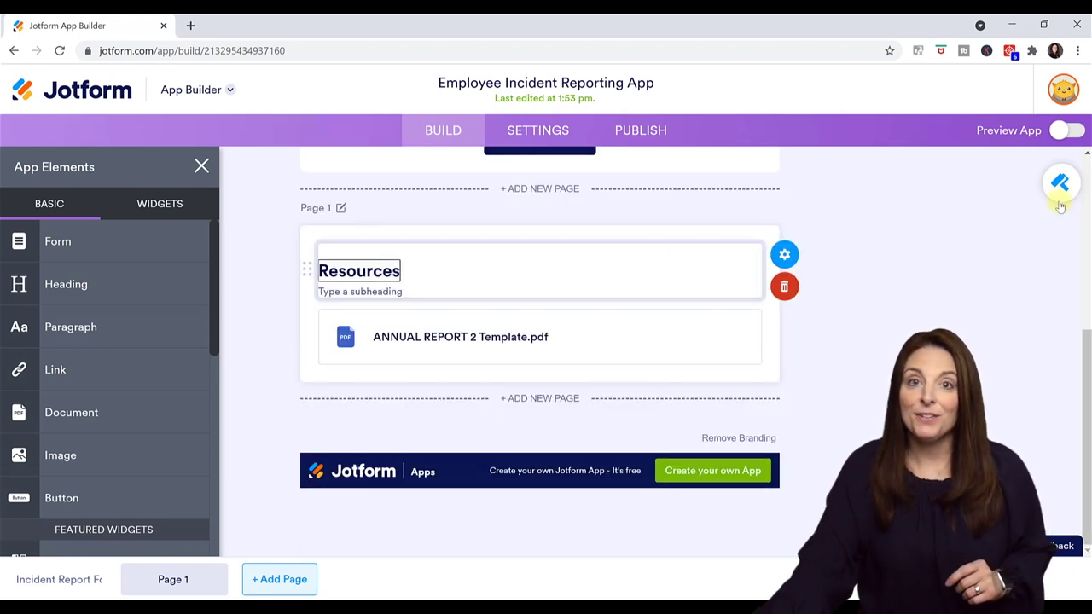
Step: Preview the app in phone view, check its page list and the Resources page, and exit the preview
left_click(1060, 133)
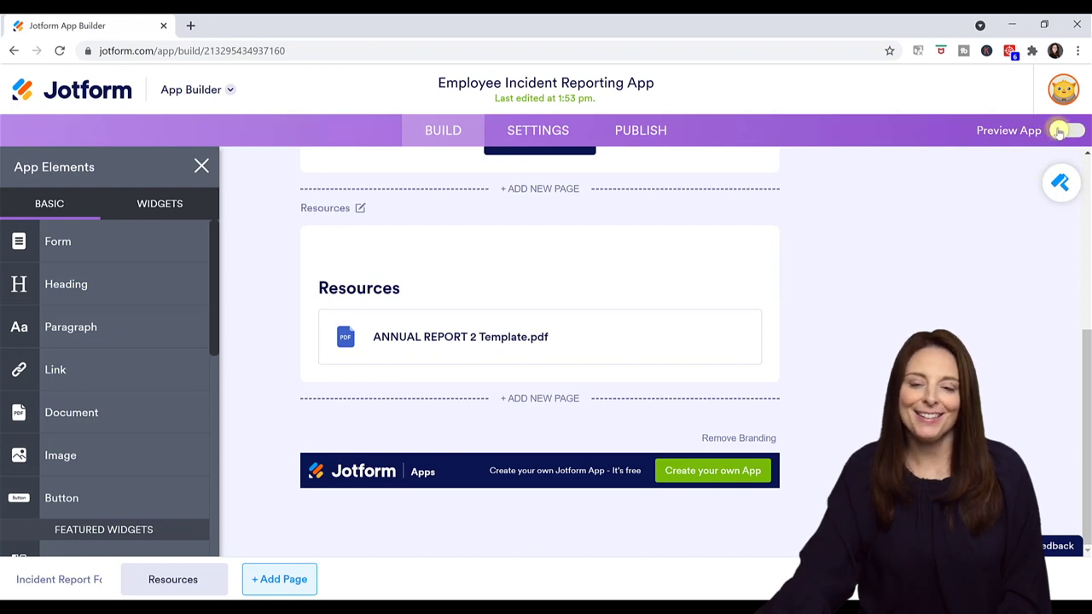
left_click(1058, 130)
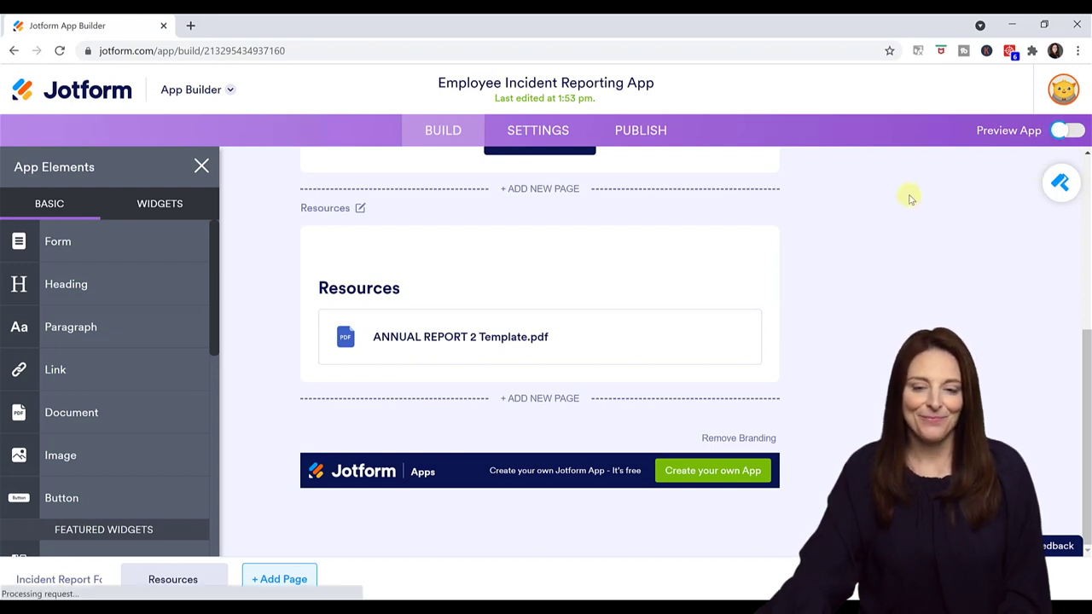
left_click(472, 266)
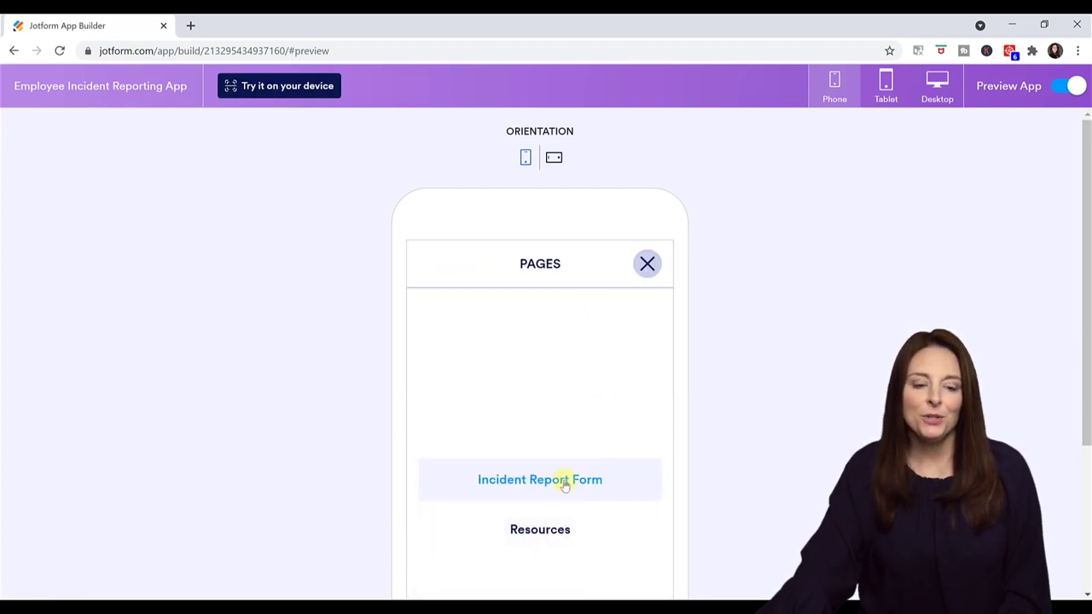
left_click(555, 535)
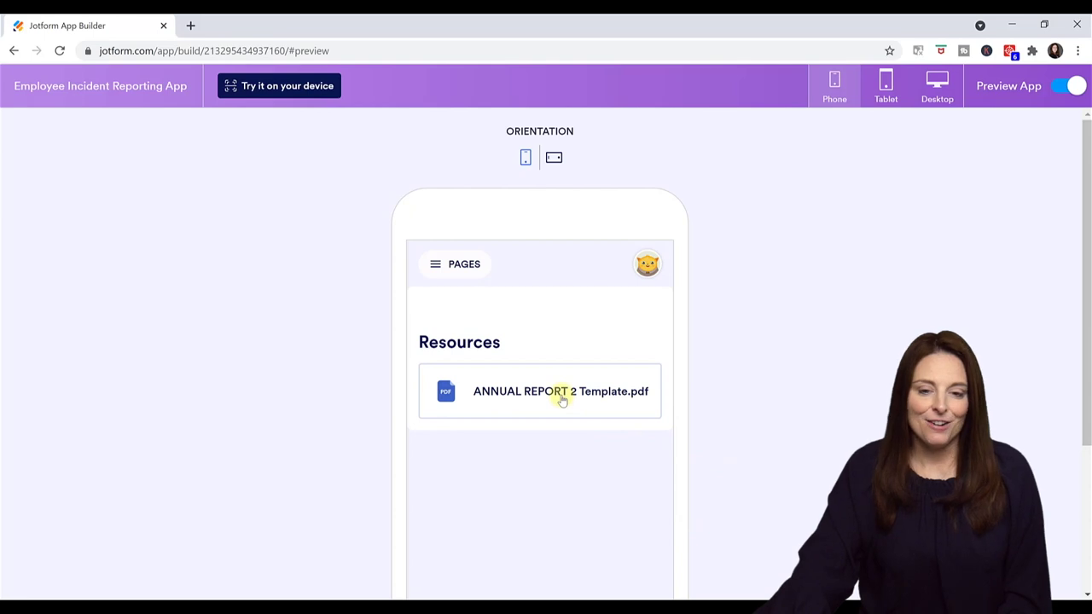
left_click(1073, 87)
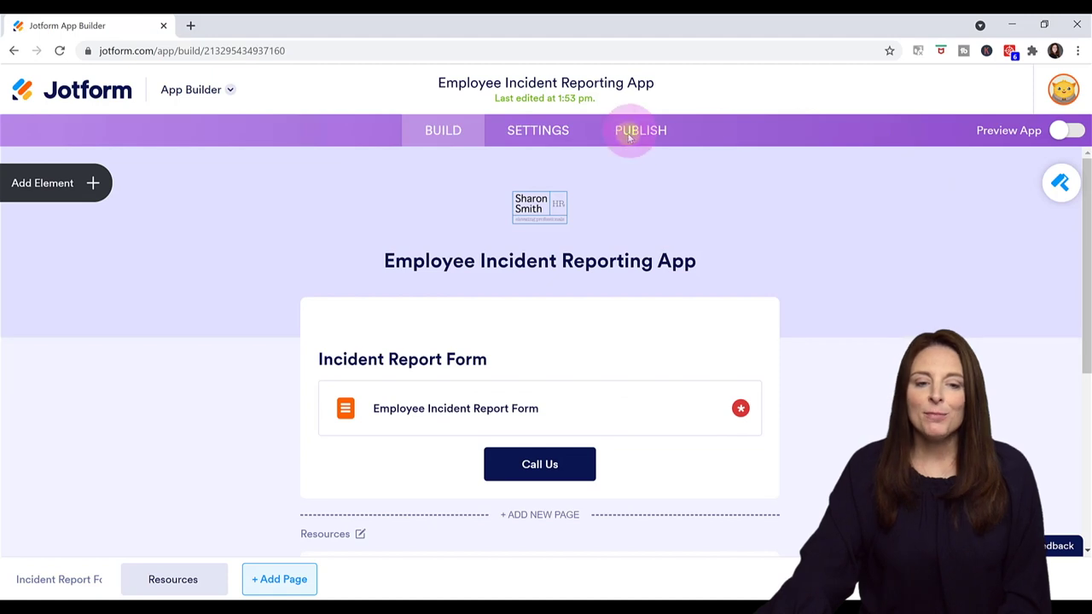
Step: View the incident app's sharing options, and open the HR app created on Nov 13, 2021 from My Apps for editing
left_click(636, 131)
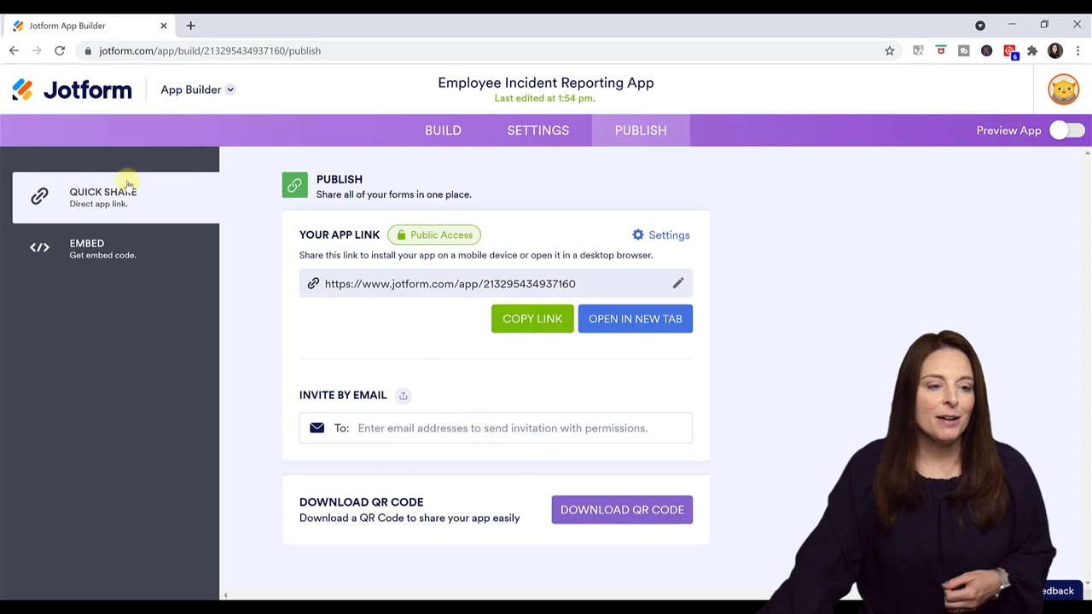
left_click(187, 92)
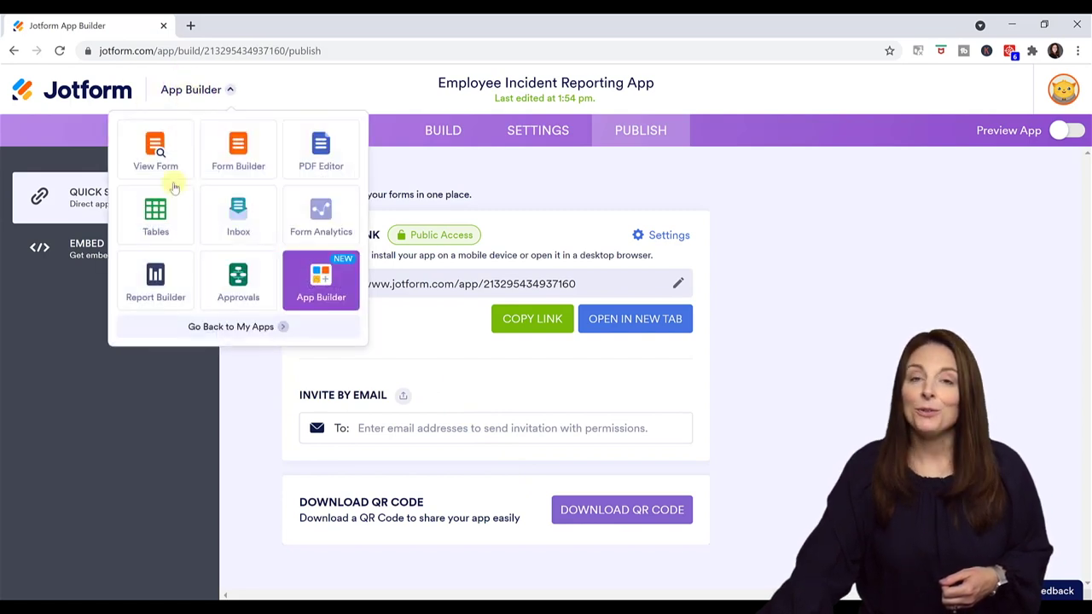
left_click(240, 333)
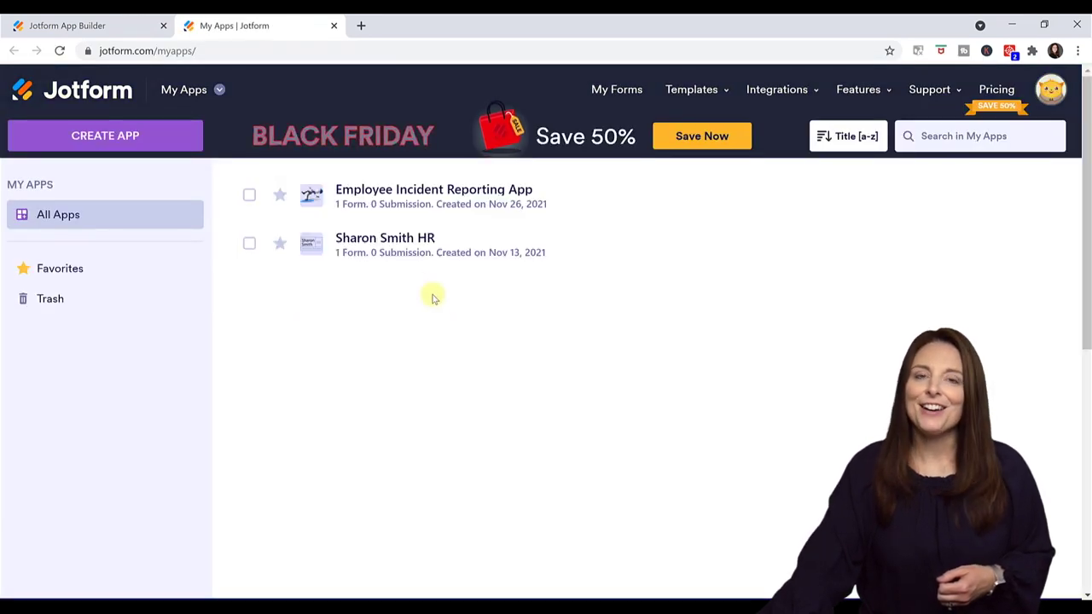
left_click(398, 243)
left_click(885, 244)
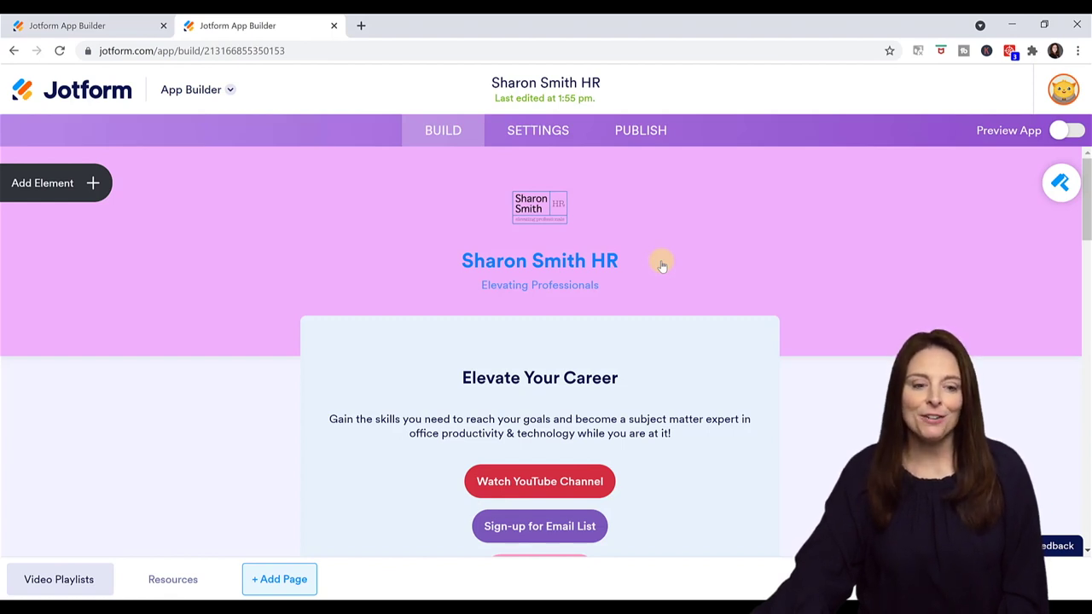
Step: Examine the HR app's layout, including its link buttons, feedback form, video playlists, social icons and downloadable Resources documents
scroll(662, 266, "down", 1)
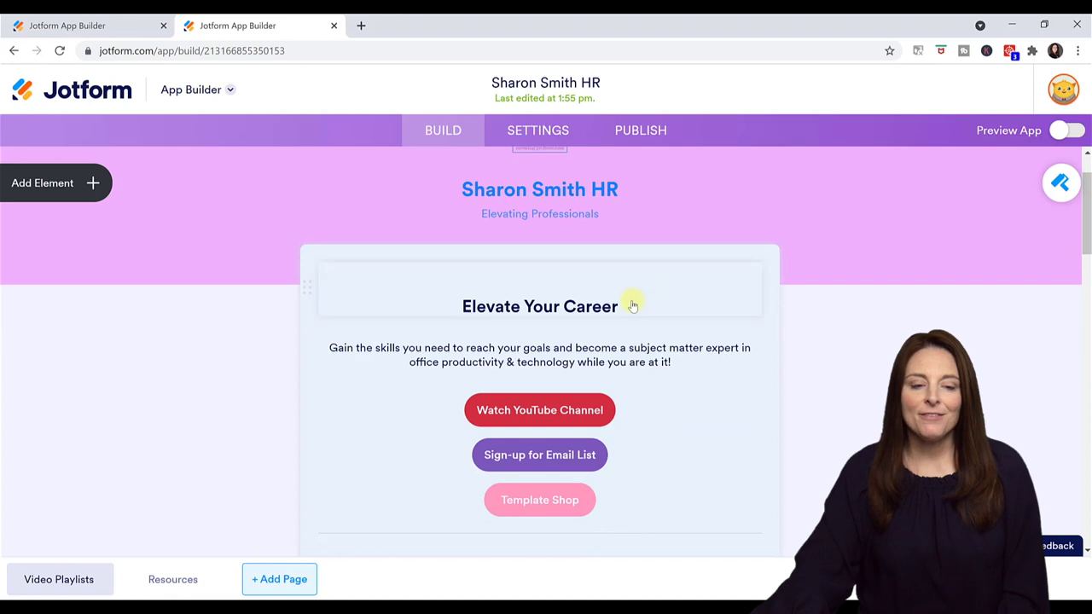
scroll(632, 305, "down", 1)
scroll(633, 304, "down", 2)
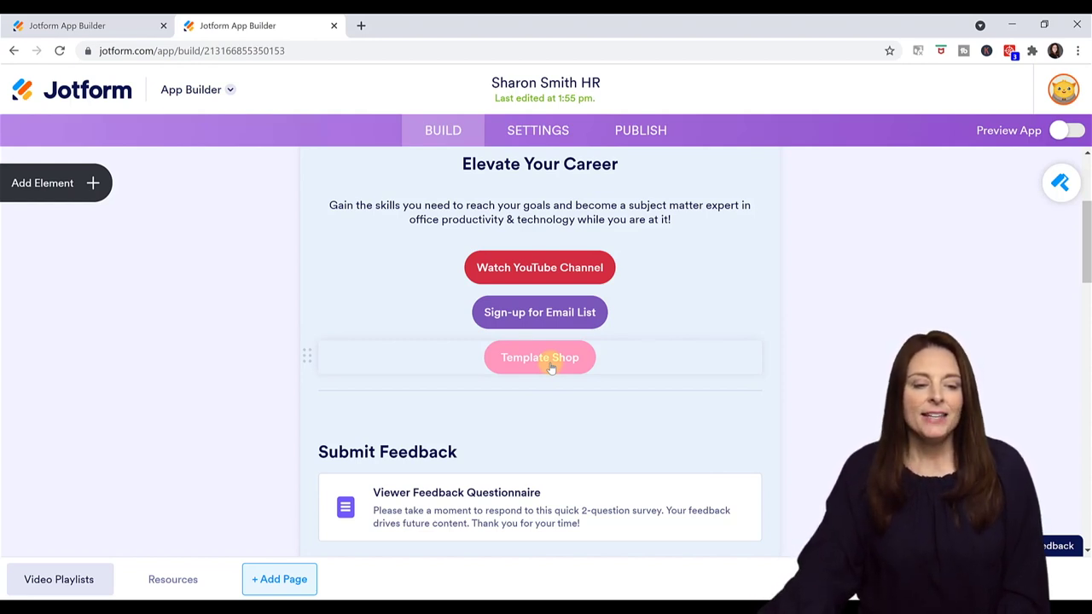
scroll(550, 369, "down", 1)
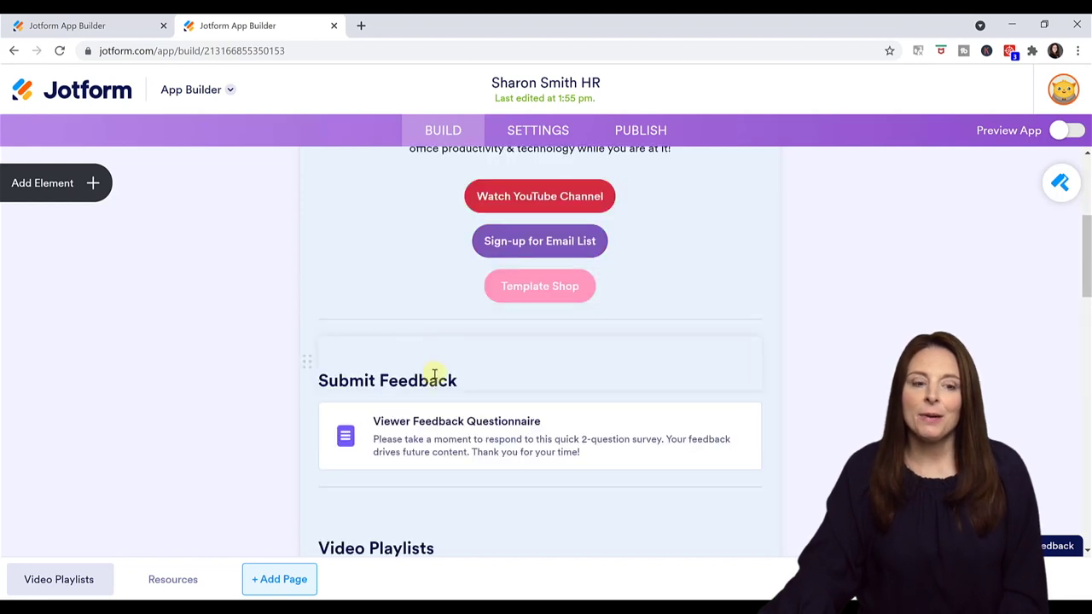
scroll(433, 410, "down", 1)
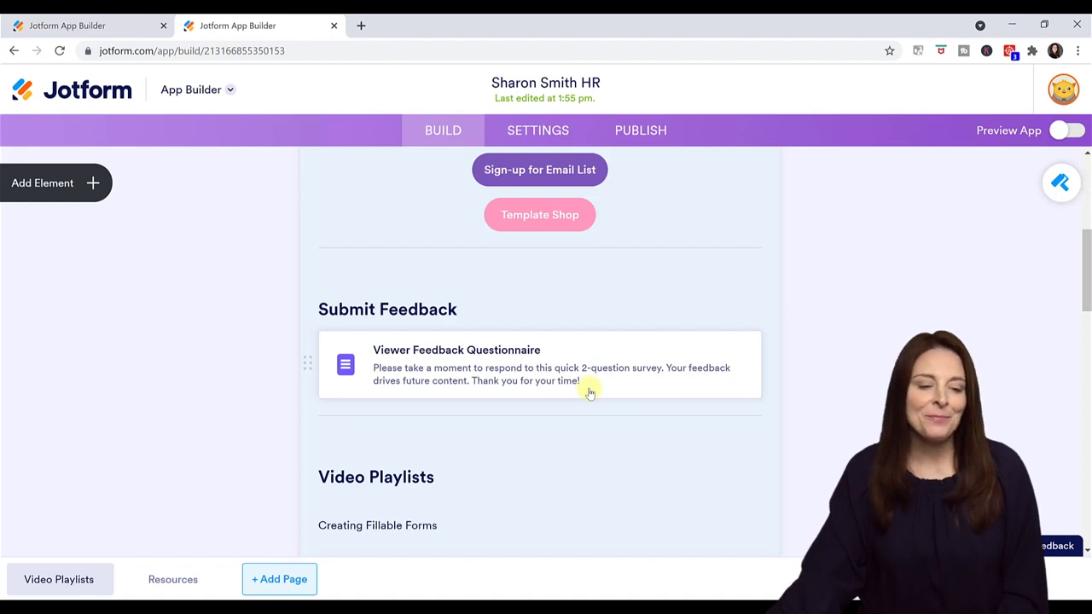
scroll(583, 380, "down", 2)
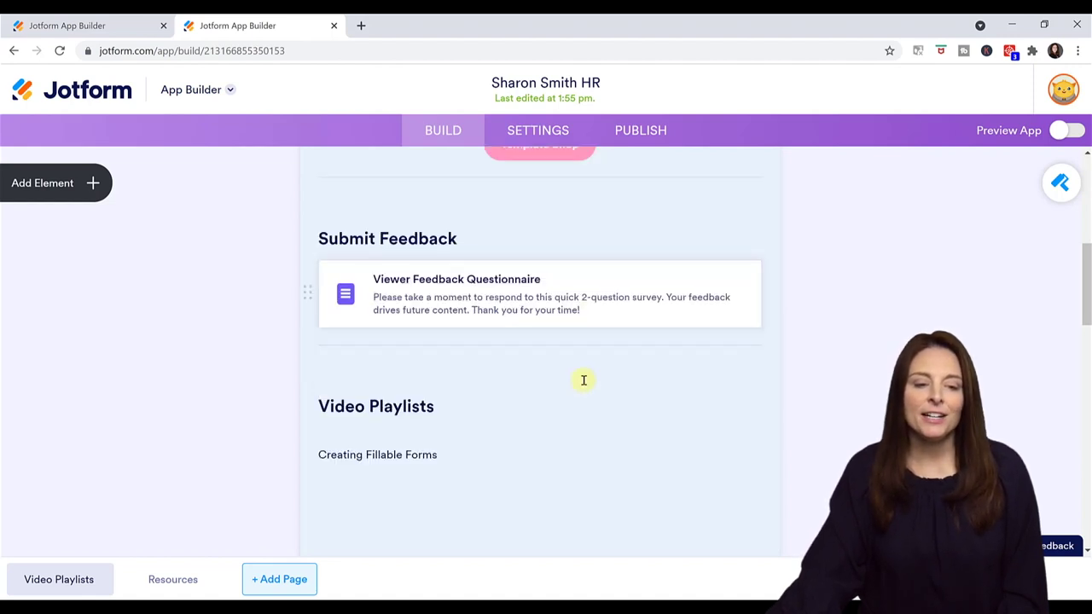
scroll(582, 381, "down", 2)
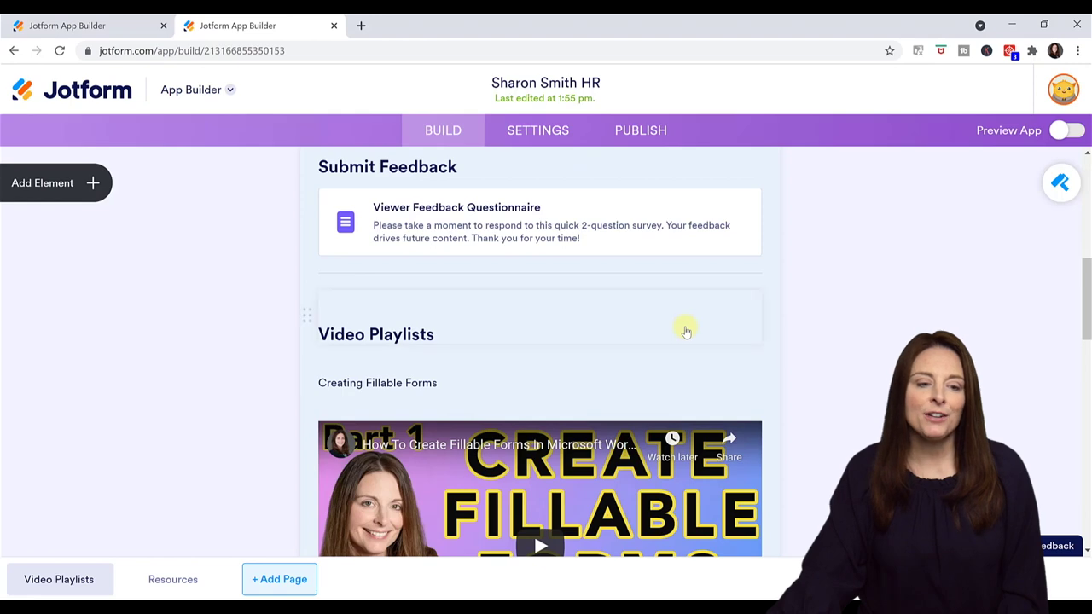
scroll(695, 334, "down", 1)
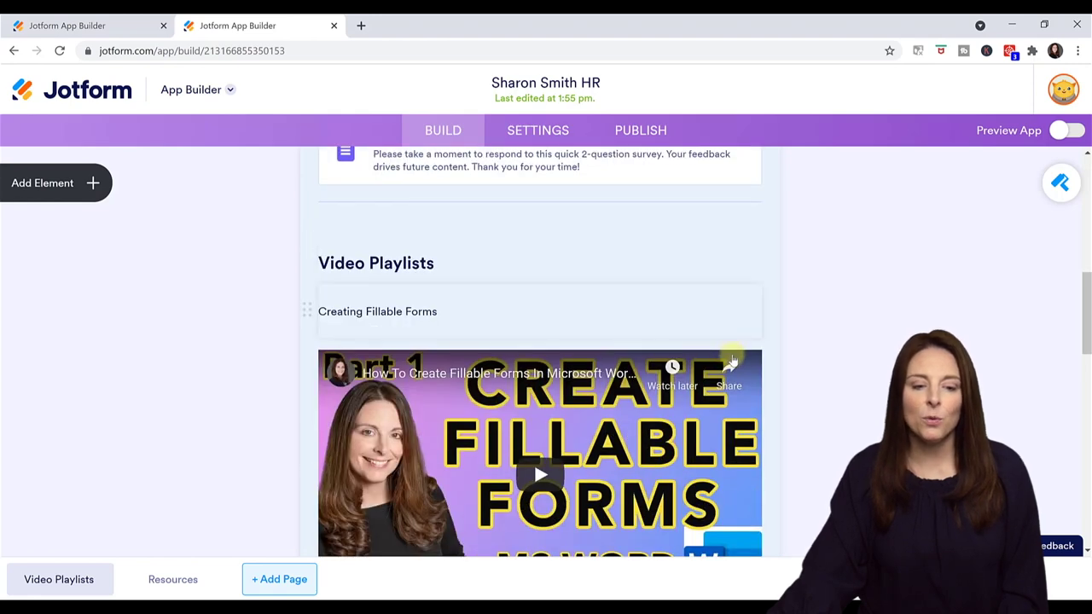
scroll(720, 350, "down", 2)
scroll(730, 358, "down", 3)
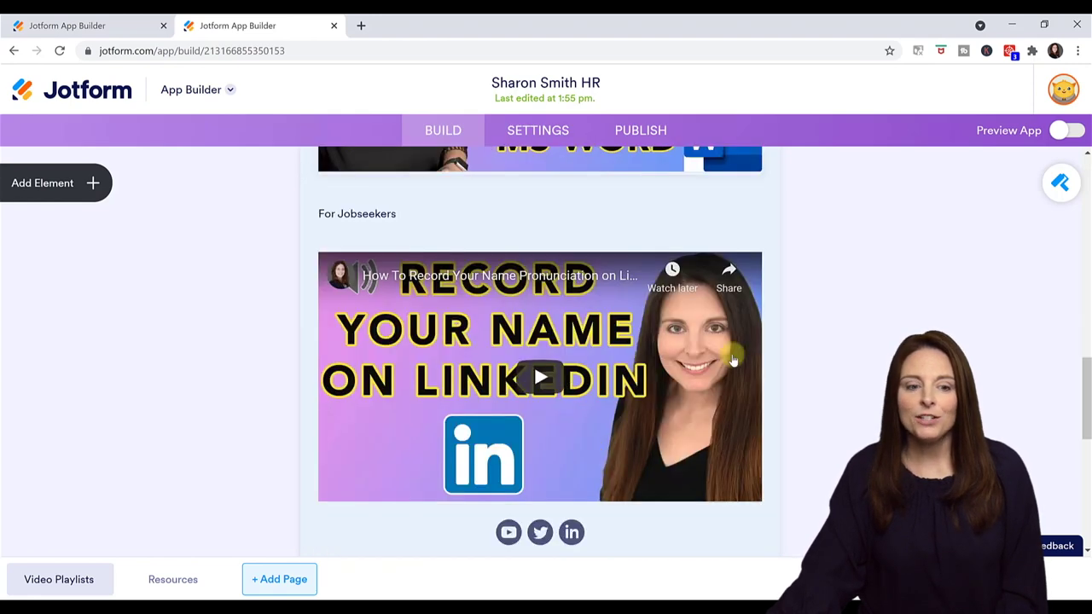
scroll(721, 376, "up", 4)
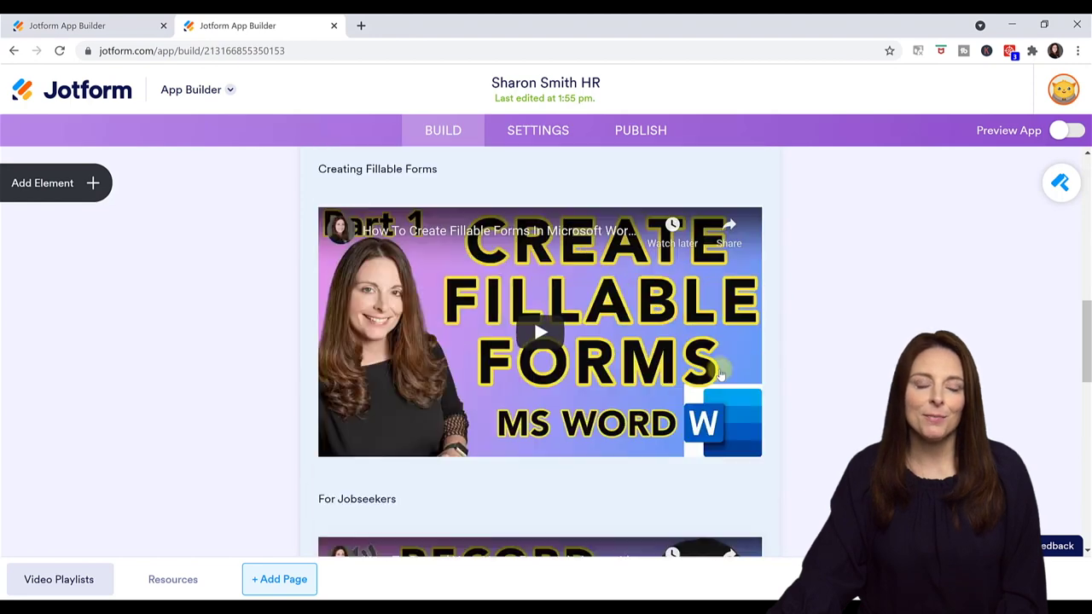
scroll(721, 374, "up", 6)
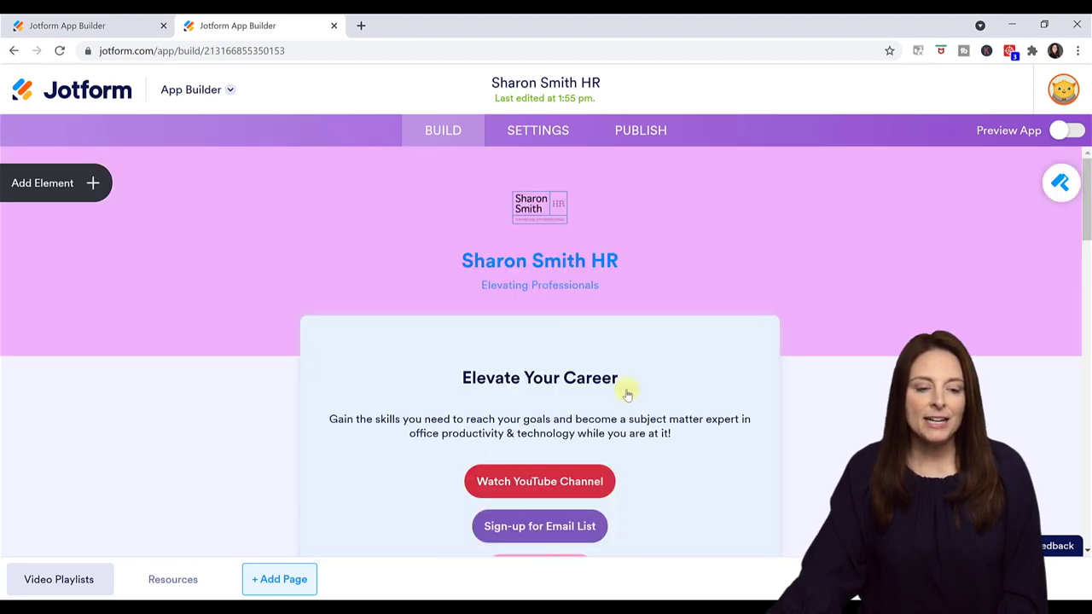
scroll(627, 394, "down", 10)
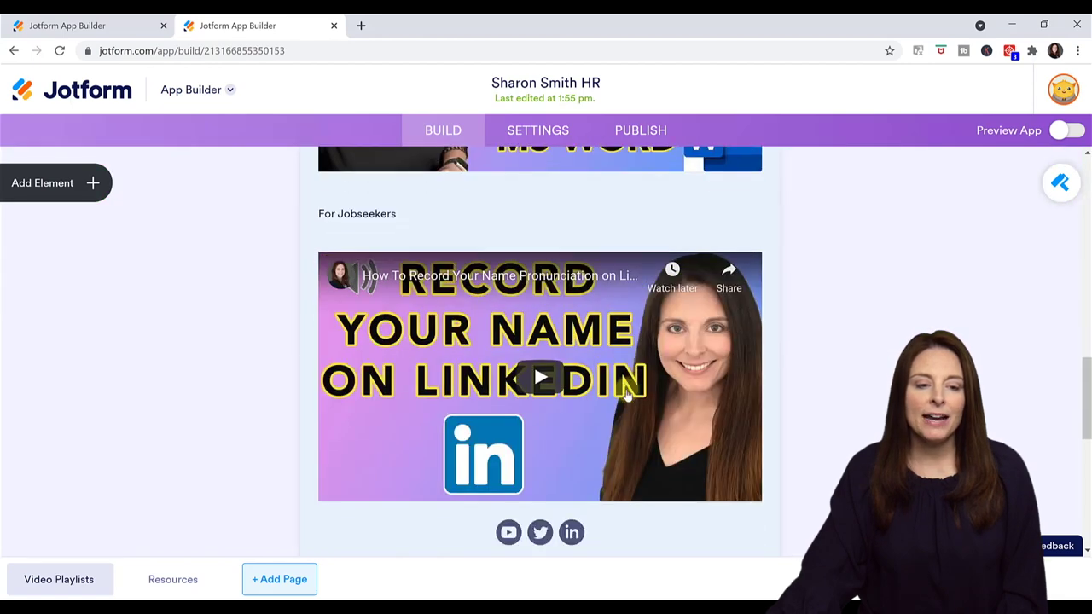
scroll(627, 394, "down", 4)
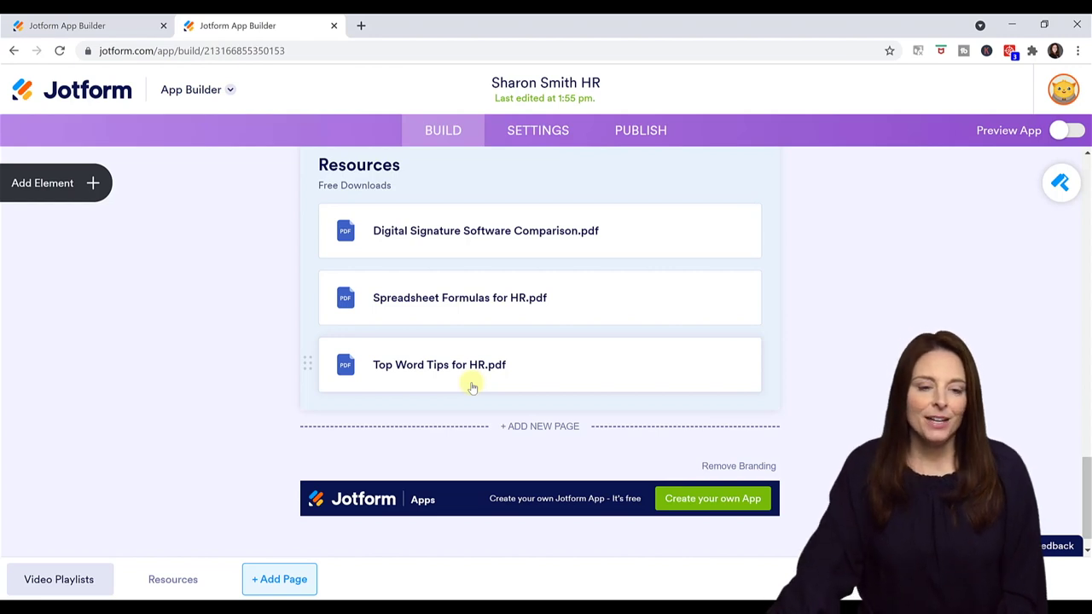
scroll(471, 388, "up", 10)
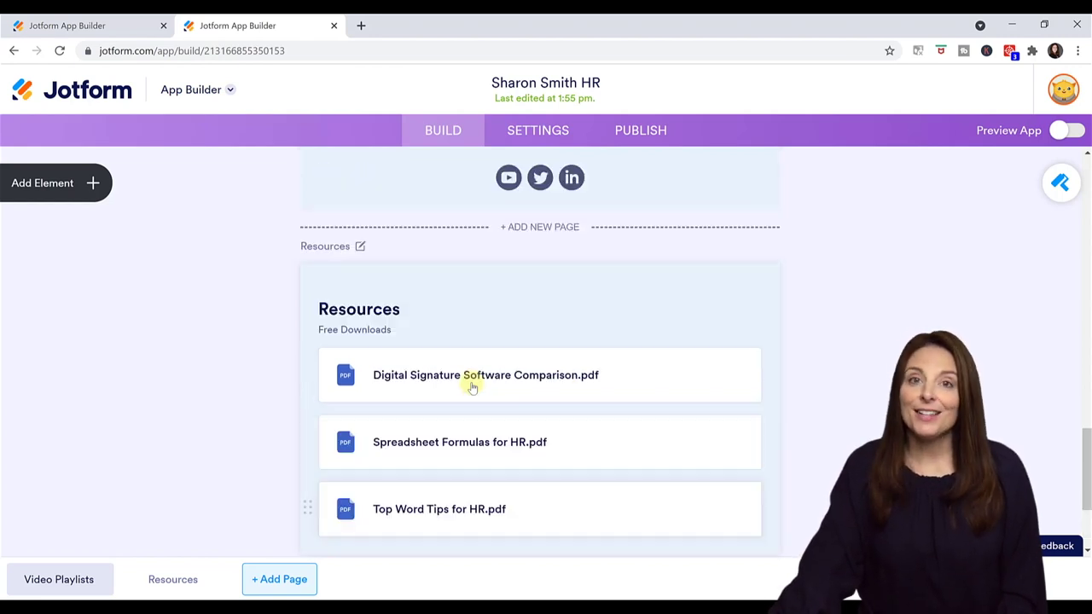
Step: Go to the HR app's publishing options and download its QR code for sharing
scroll(472, 387, "up", 5)
left_click(653, 135)
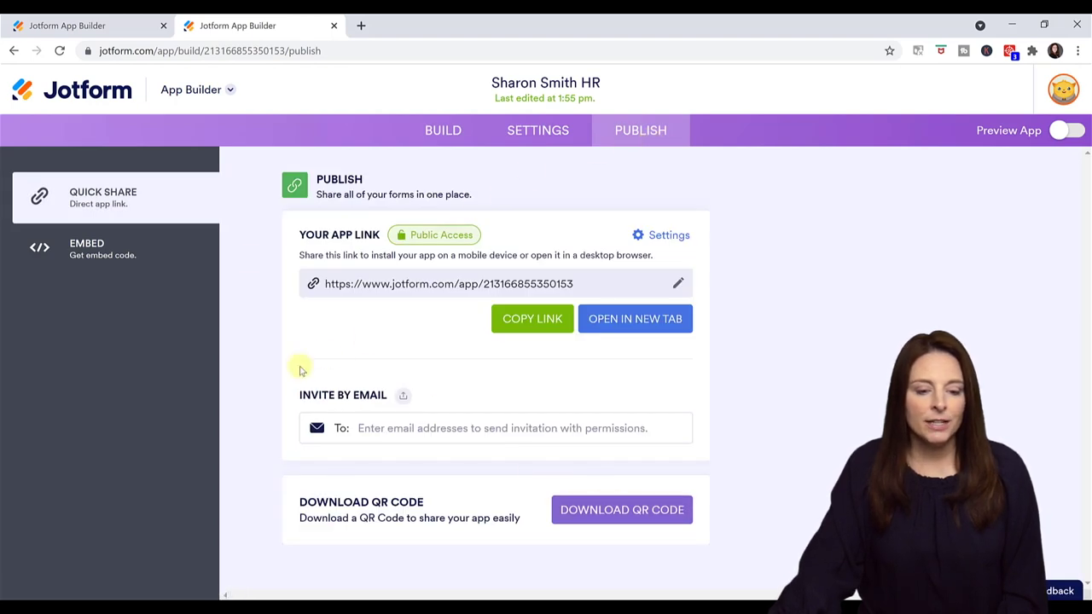
left_click(614, 512)
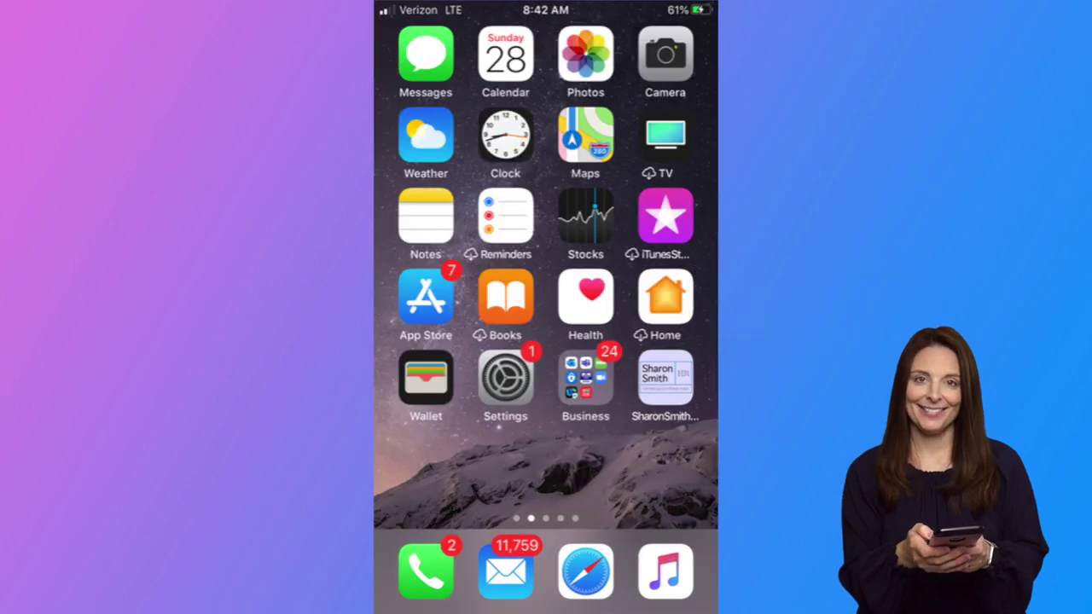
Step: Launch the installed HR app from the phone's home screen, test its Watch YouTube Channel button, and return to the app
left_click(663, 378)
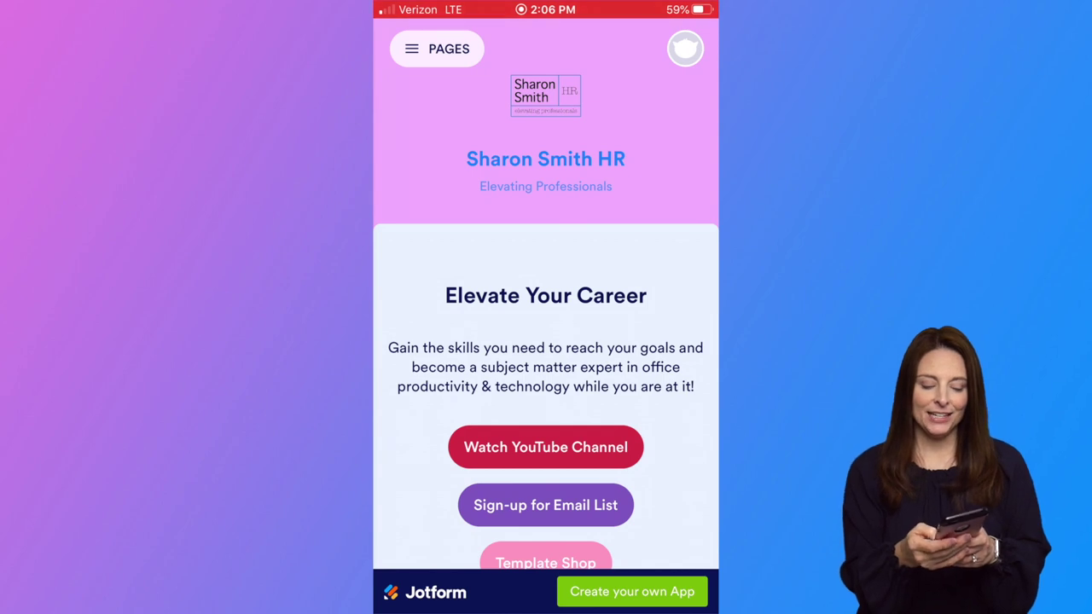
scroll(546, 341, "down", 3)
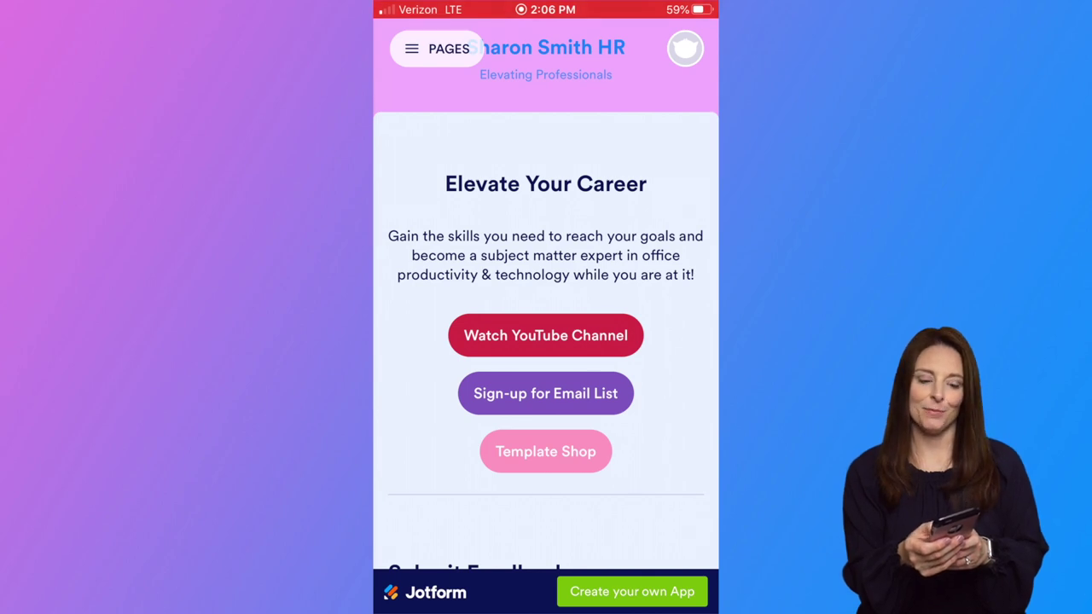
left_click(542, 336)
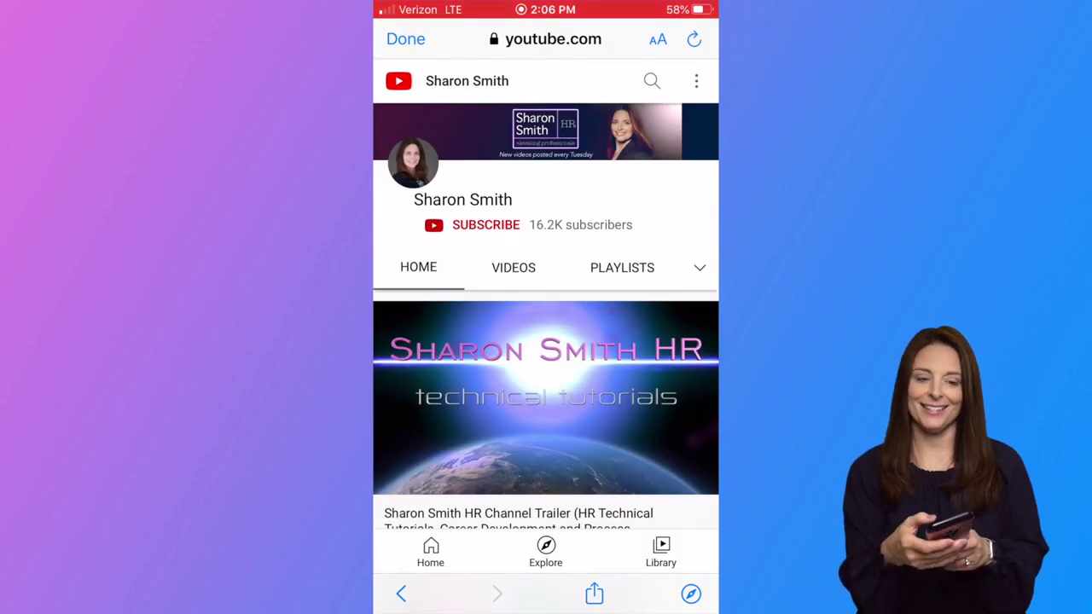
left_click(405, 39)
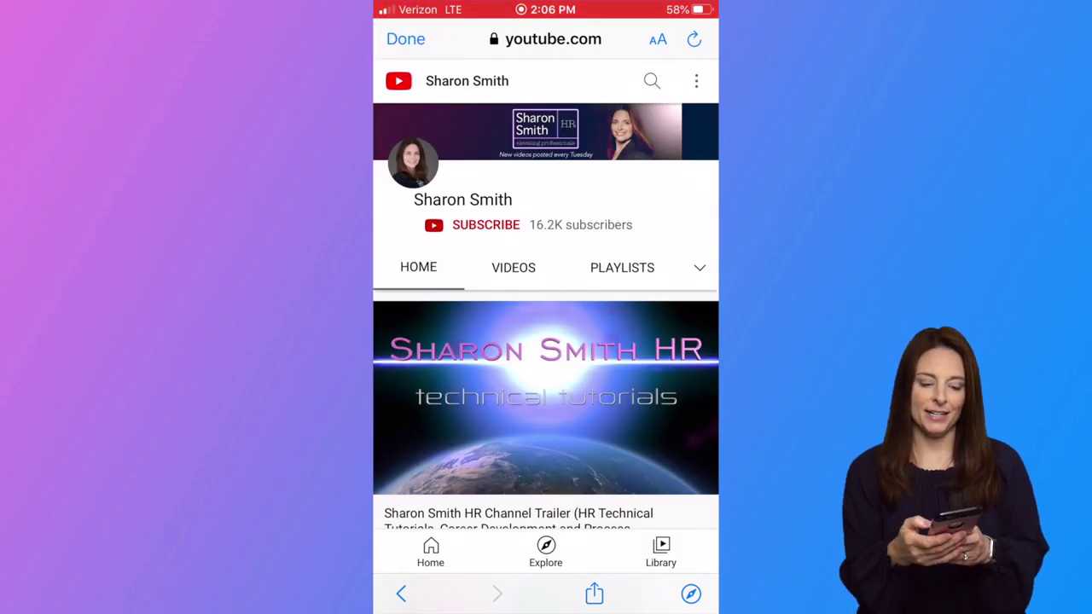
Step: Open the Viewer Feedback Questionnaire from the Submit Feedback section of the HR app on the phone
scroll(546, 299, "down", 3)
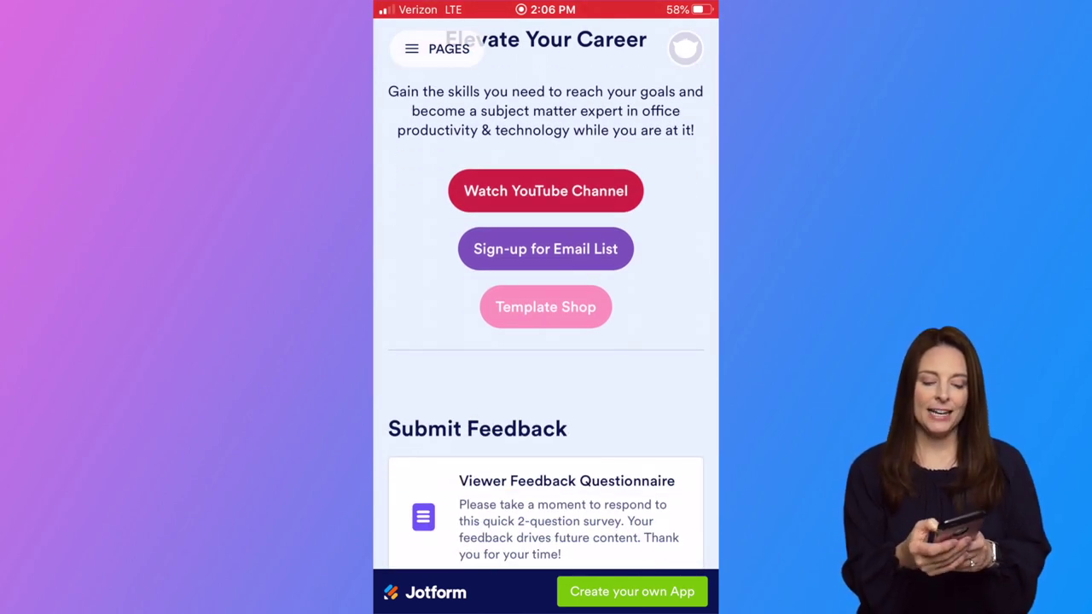
scroll(546, 298, "down", 2)
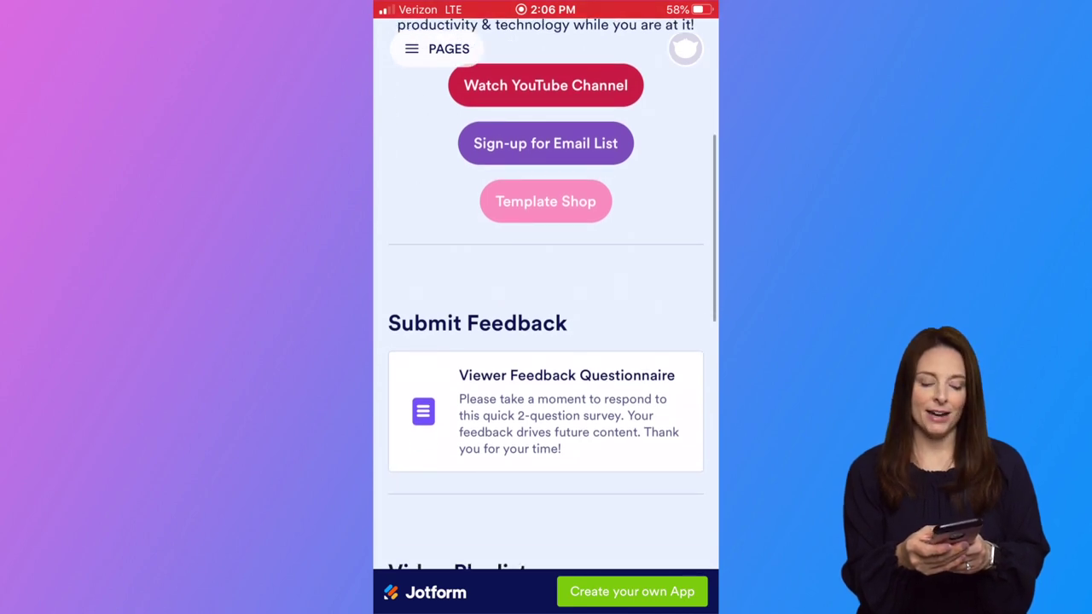
left_click(509, 411)
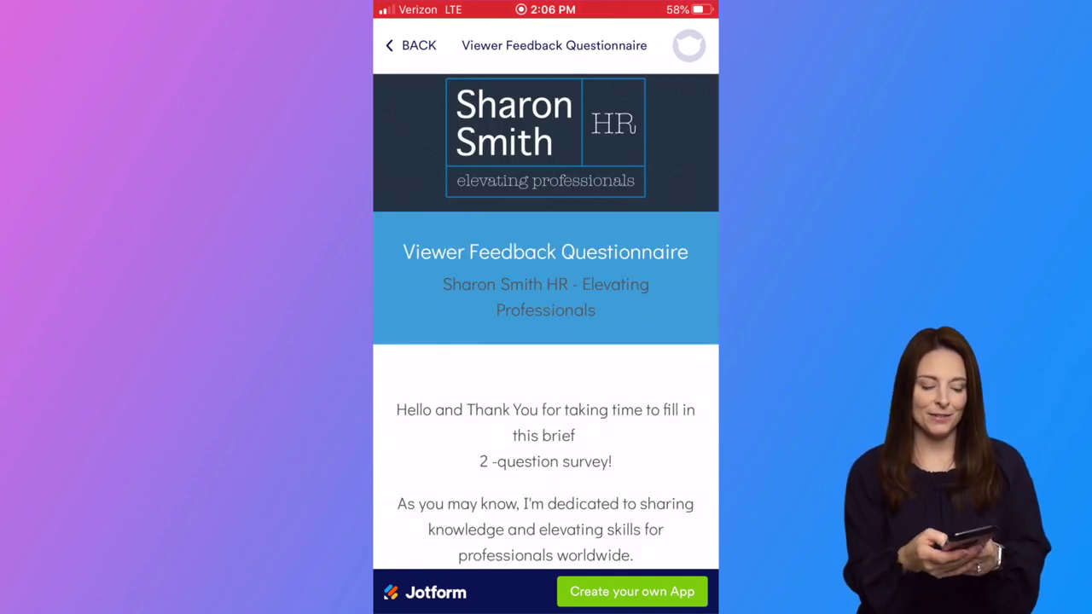
Step: Tick Microsoft Office, Microsoft Office for Mac, Google Workplace and Career Coaching Tutorials as the wanted video types in the questionnaire
scroll(546, 341, "down", 10)
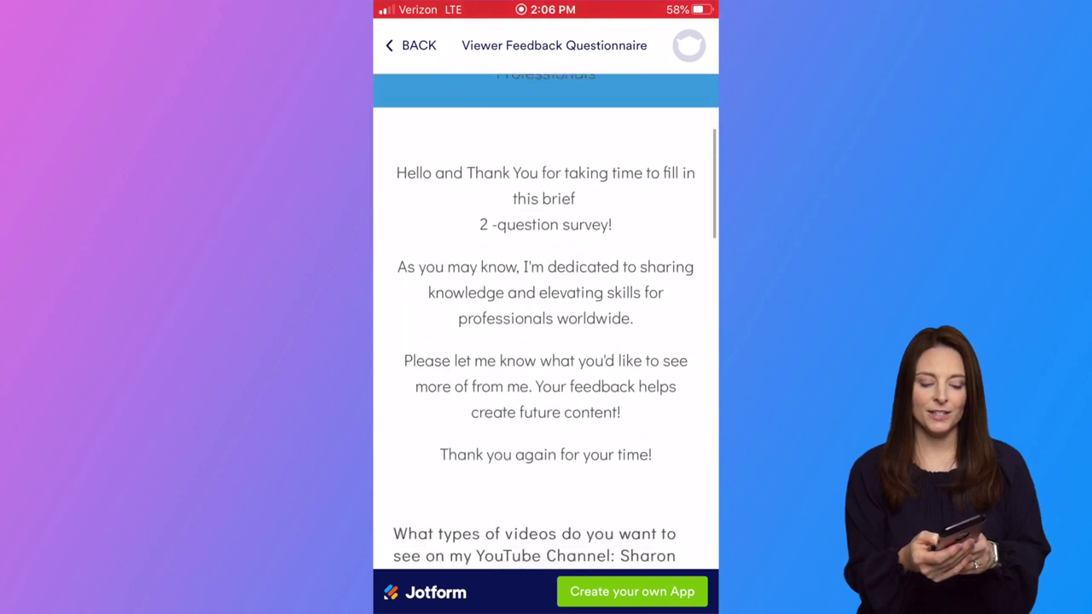
scroll(546, 342, "down", 3)
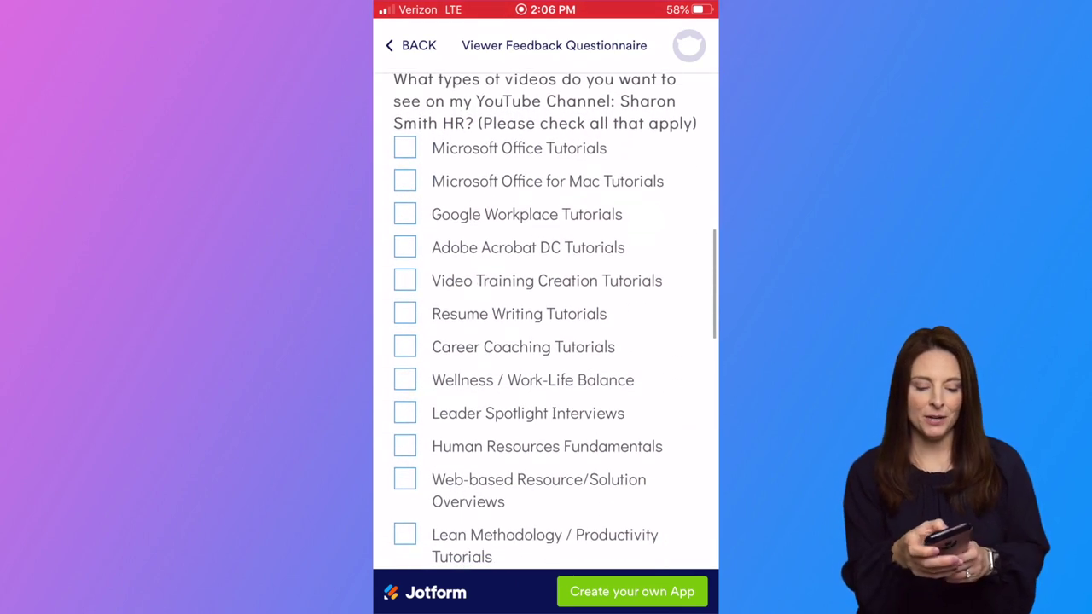
left_click(404, 147)
left_click(405, 181)
left_click(405, 214)
left_click(404, 347)
Step: Answer the question about the most interesting specific video topics with "More videos"
scroll(546, 322, "down", 5)
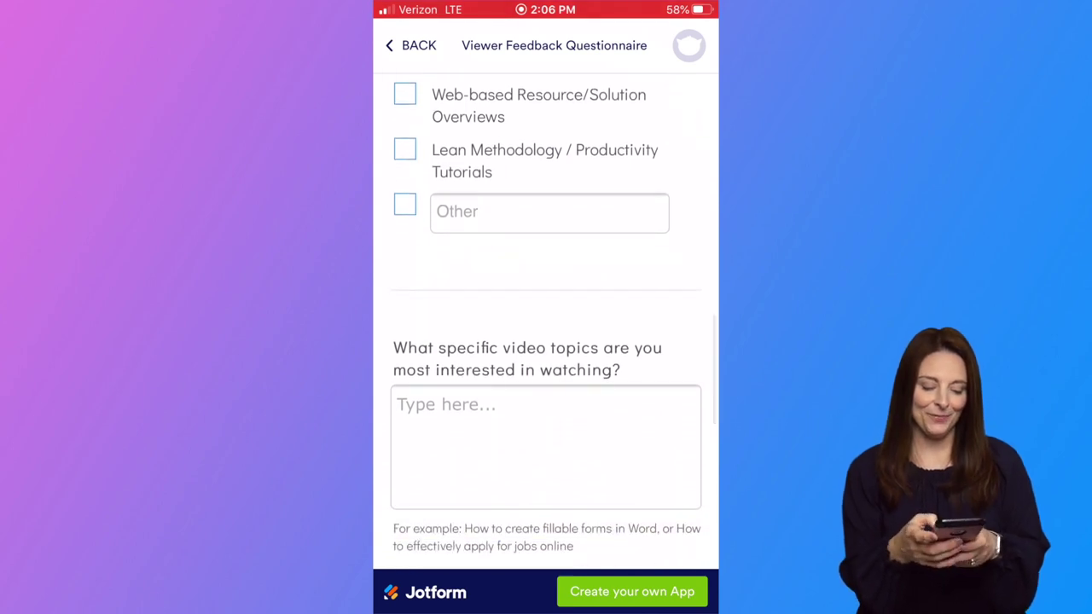
left_click(546, 443)
type("More videos")
left_click(687, 355)
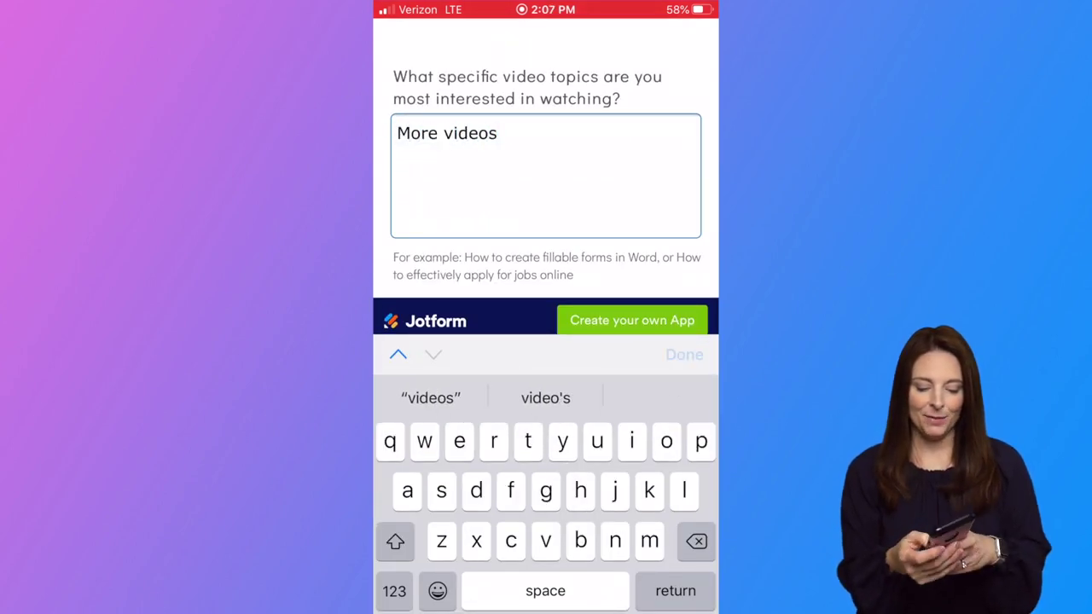
Step: Submit the feedback questionnaire, dismiss the sign-up dialog and return to the HR app's main page
scroll(546, 325, "down", 3)
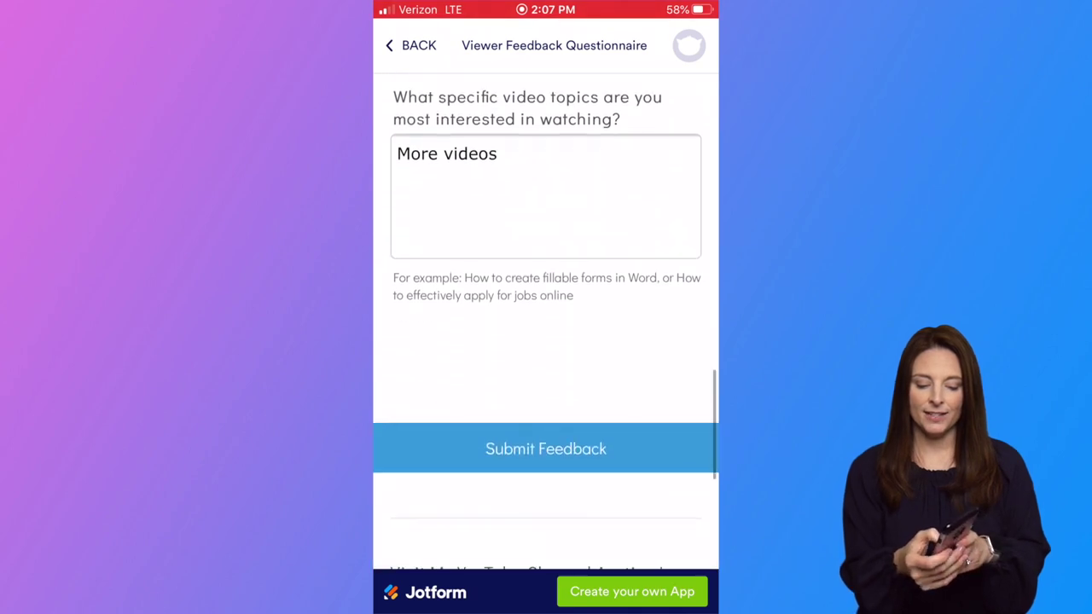
scroll(546, 341, "down", 3)
left_click(532, 315)
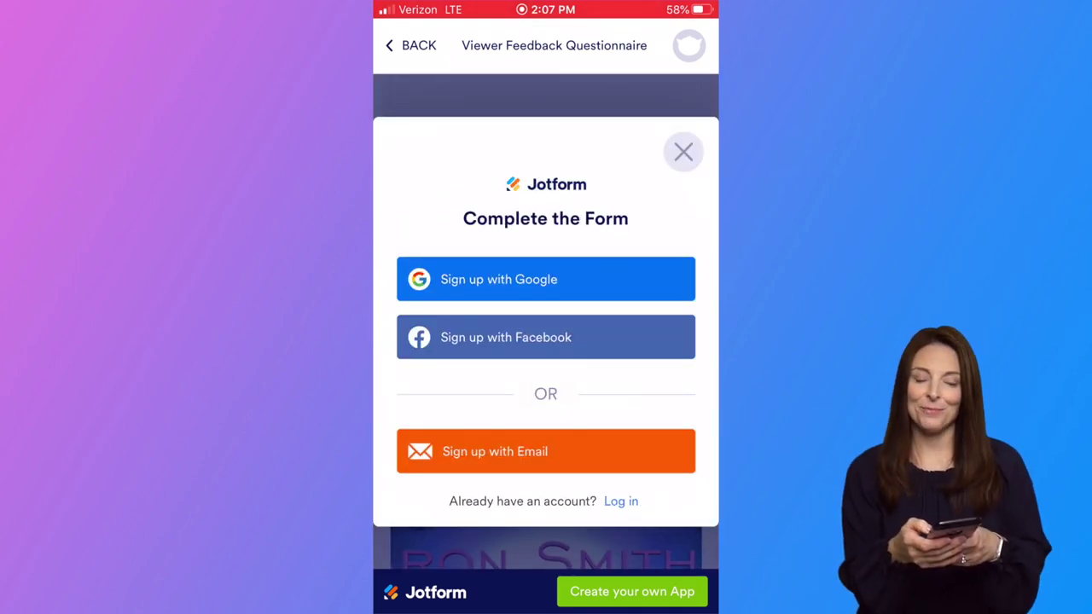
left_click(683, 152)
left_click(419, 45)
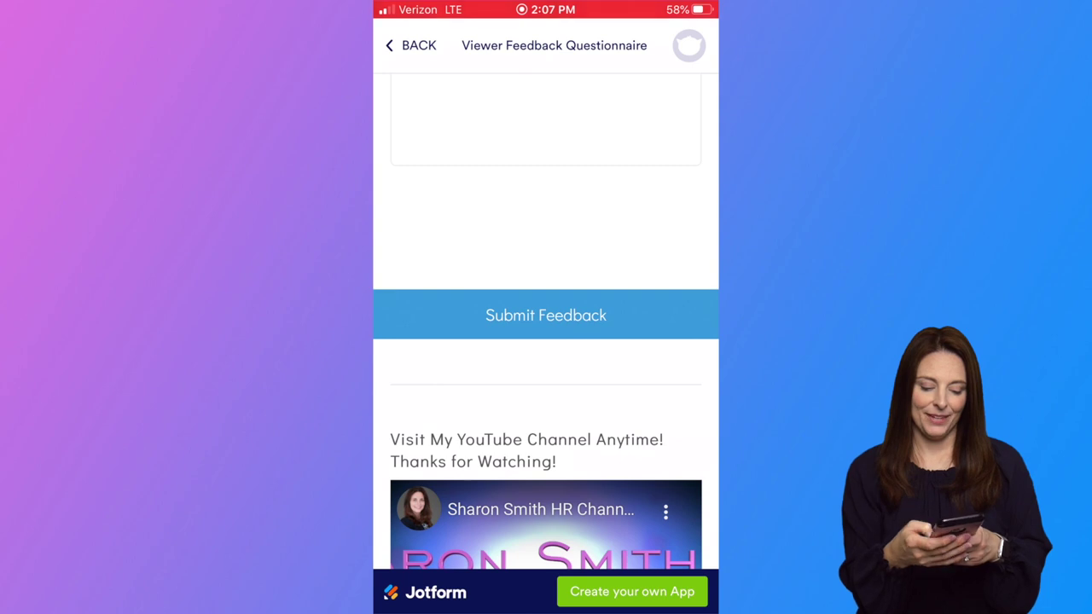
Step: Look through the main page's feedback section and video playlists, including For Jobseekers, and return to the page header
scroll(546, 293, "down", 5)
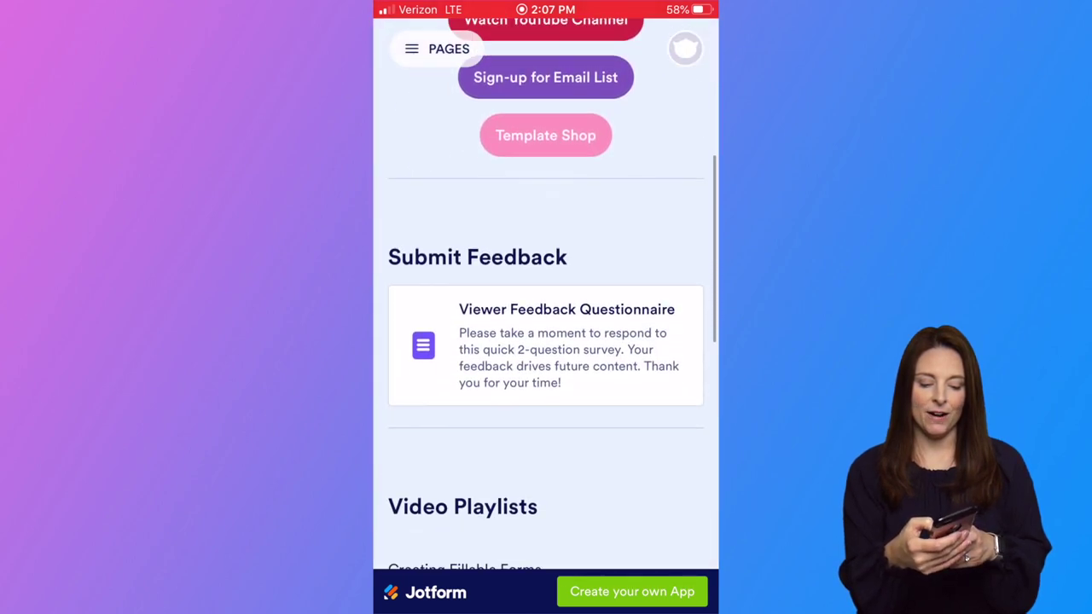
scroll(546, 293, "down", 5)
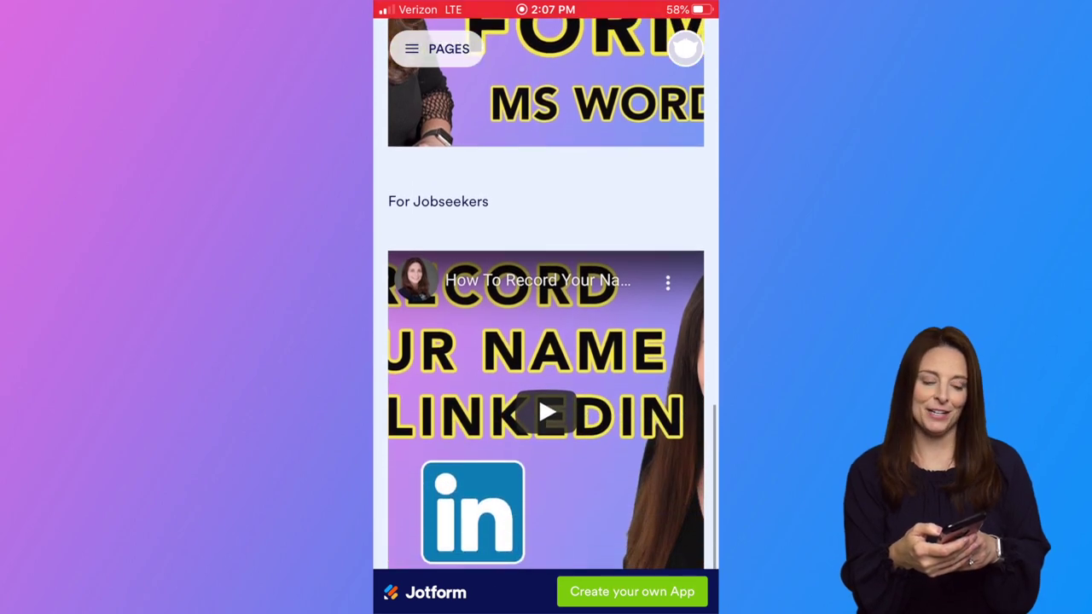
scroll(546, 293, "up", 10)
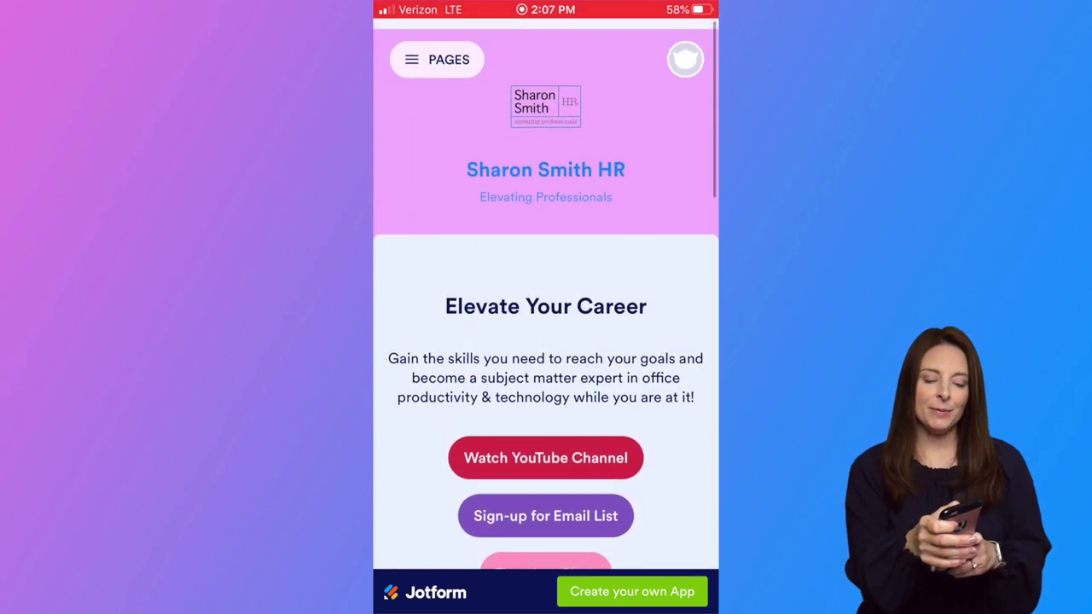
Step: Preview Spreadsheet Formulas for HR.pdf from the app's Resources page, close it and go back to the Video Playlists page
left_click(437, 48)
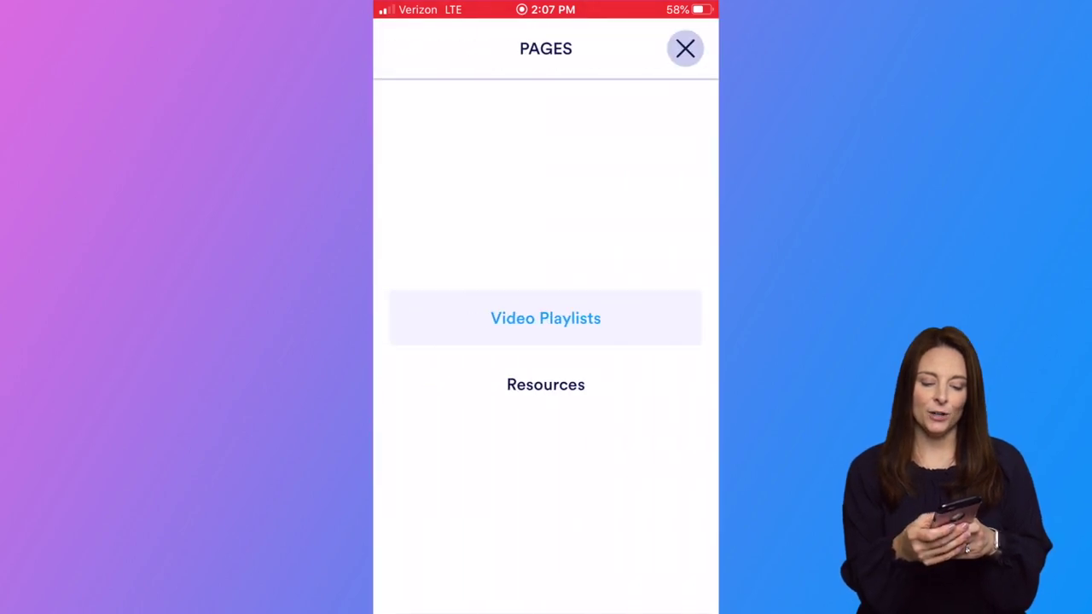
left_click(546, 385)
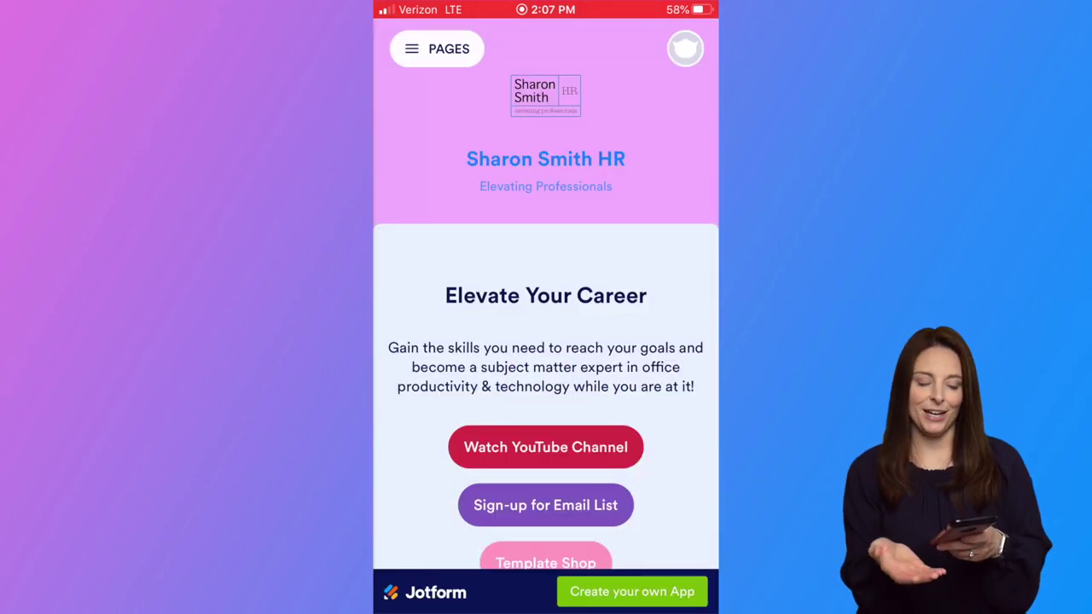
left_click(530, 300)
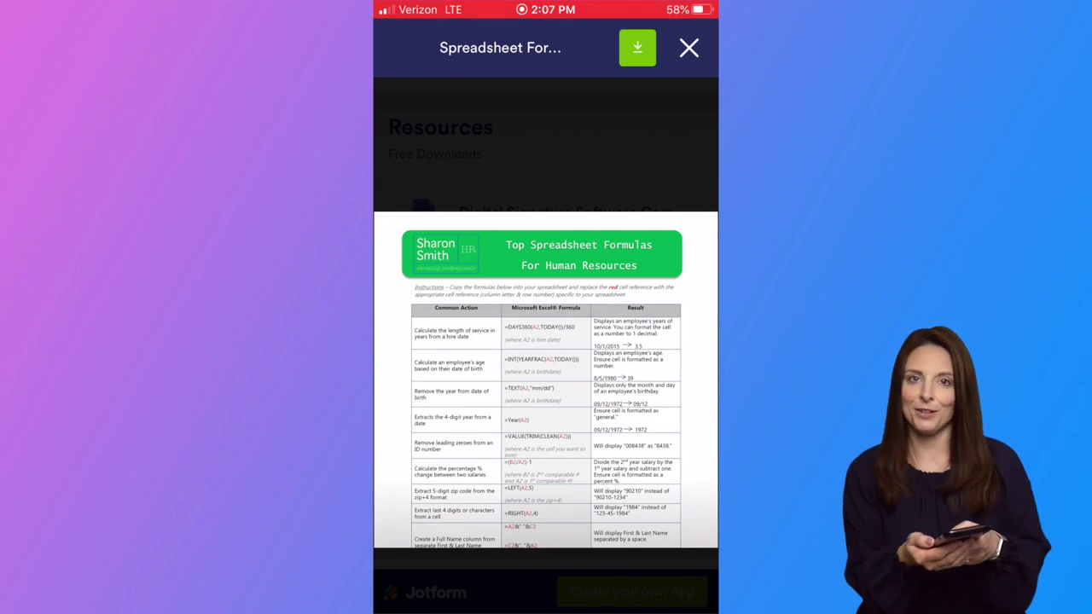
left_click(690, 48)
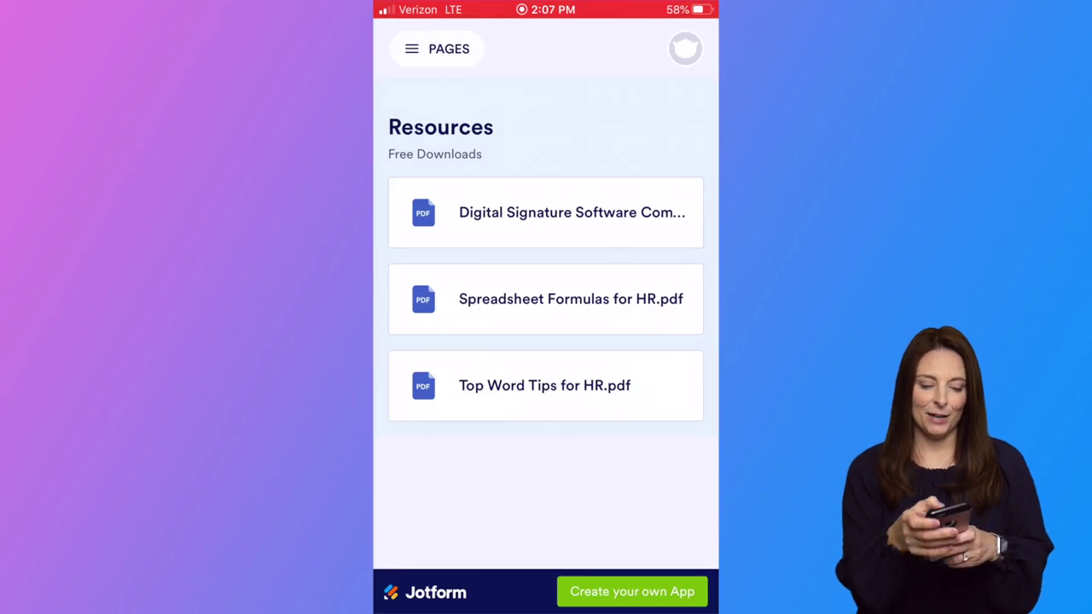
left_click(439, 49)
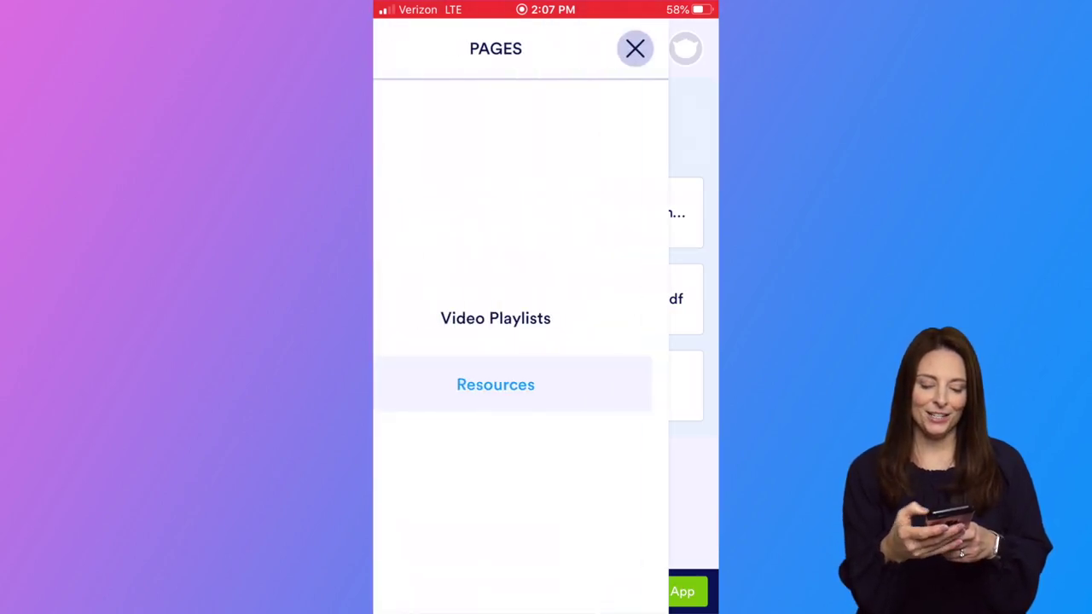
left_click(550, 317)
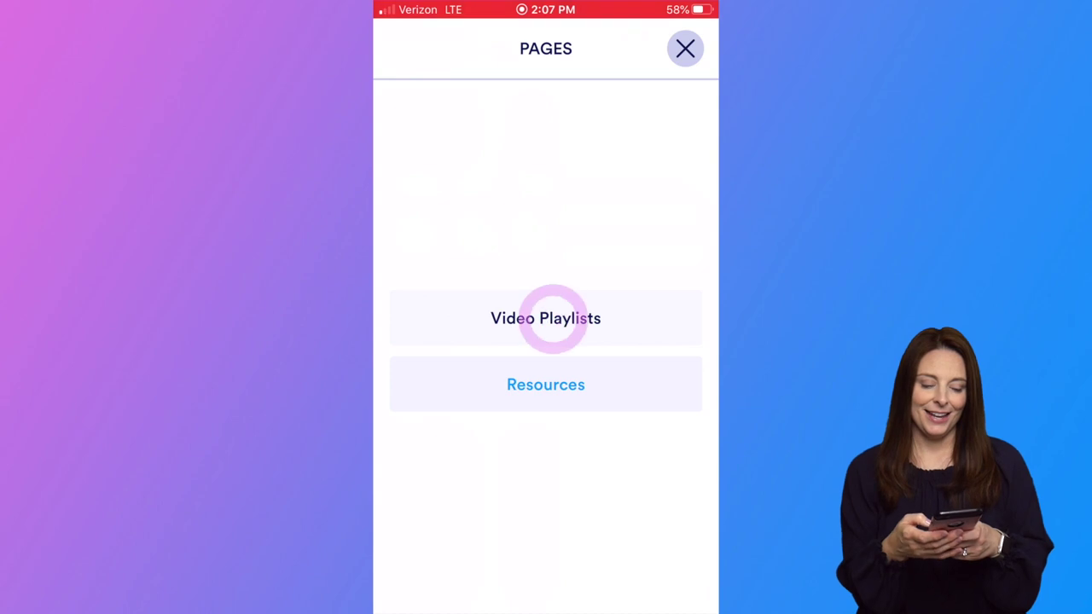